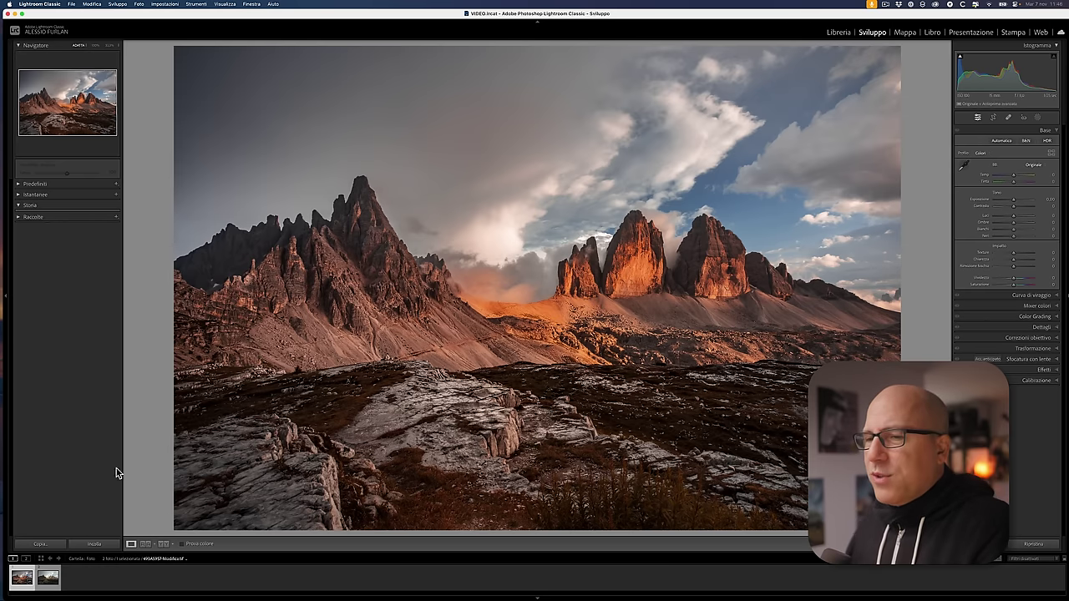
- Make a virtual copy of the unedited Tre Cime photo from its filmstrip thumbnail
{"action": "left_click", "coordinate": [50, 576]}
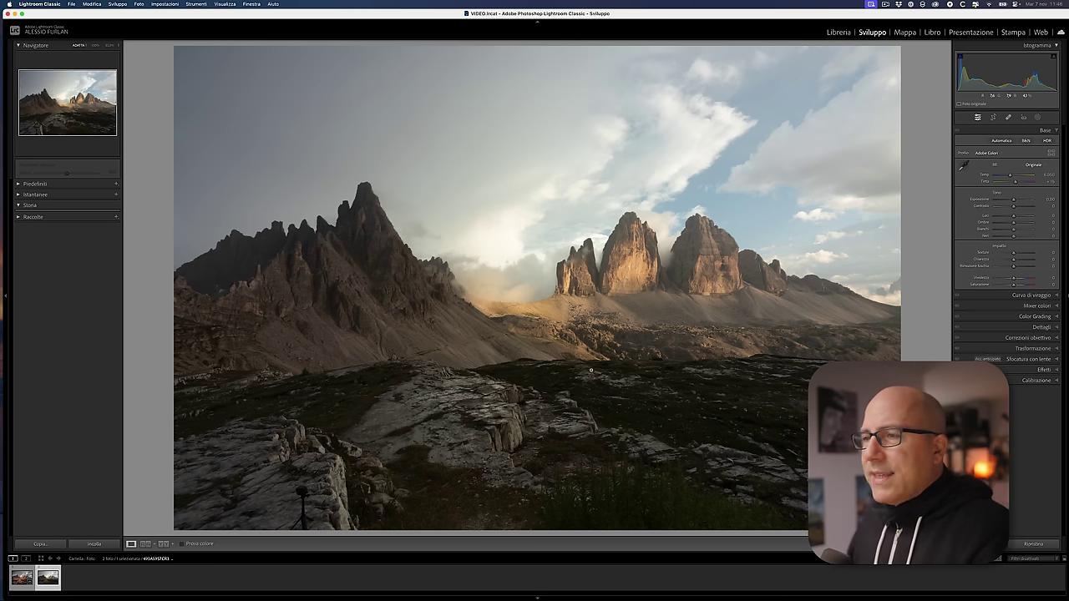
{"action": "left_click", "coordinate": [25, 575]}
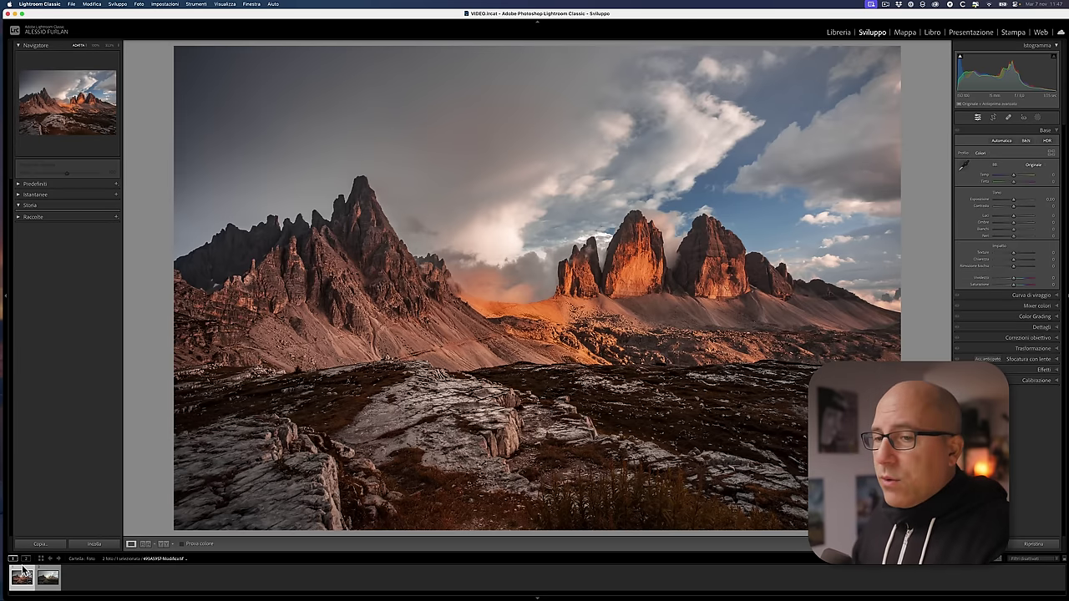
{"action": "left_click", "coordinate": [48, 581]}
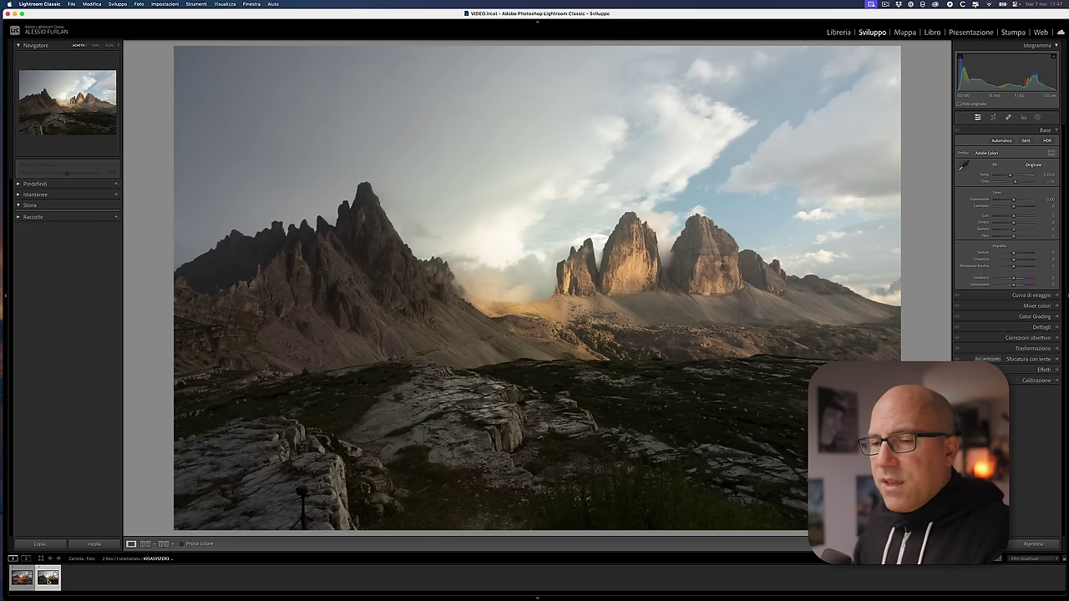
{"action": "right_click", "coordinate": [48, 575]}
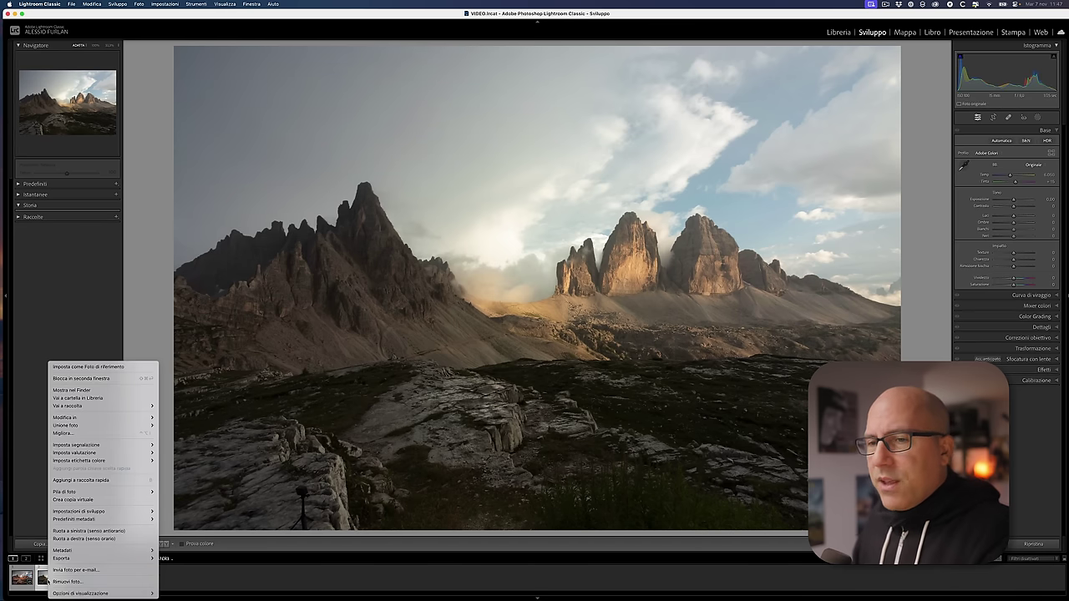
{"action": "left_click", "coordinate": [98, 499]}
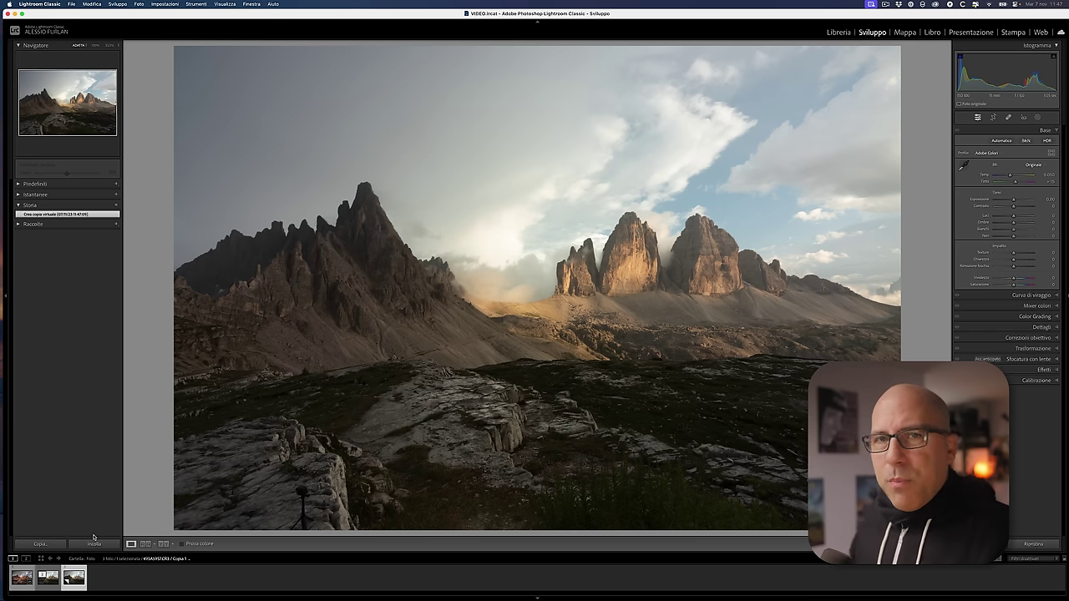
- On the virtual copy, set Texture, Clarity and Dehaze to +10 each, then compare before/after
{"action": "left_click", "coordinate": [77, 582]}
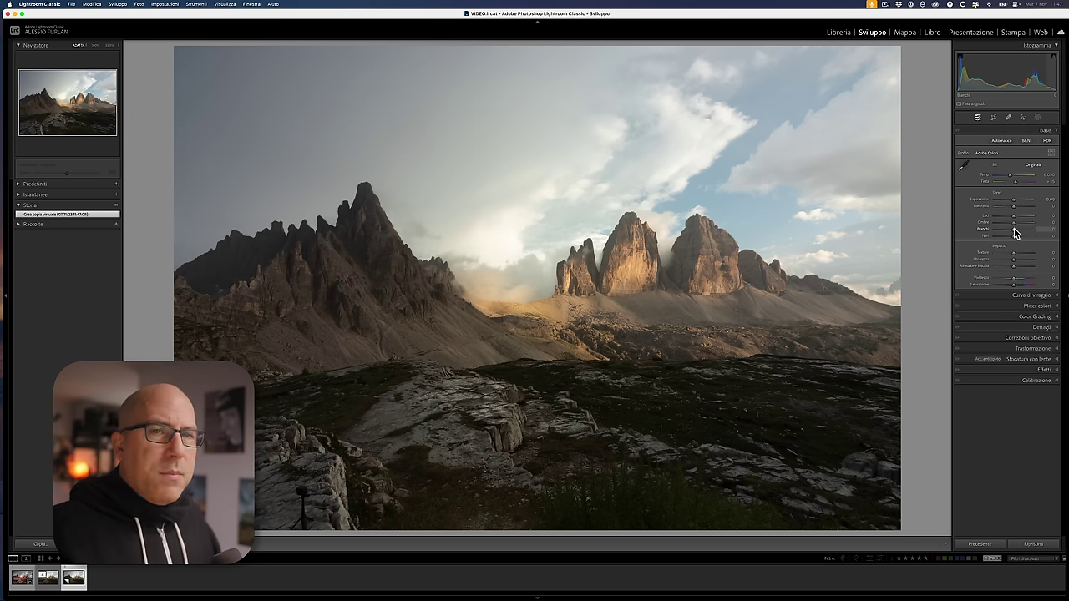
{"action": "left_click", "coordinate": [1046, 251]}
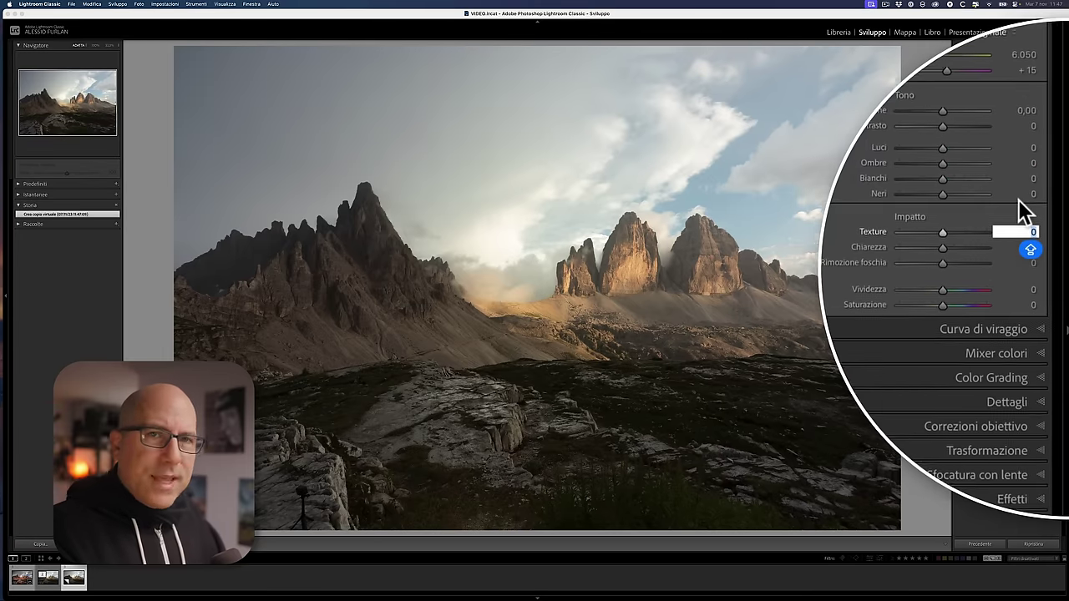
{"action": "type", "text": "10"}
{"action": "key", "text": "Tab"}
{"action": "type", "text": "10"}
{"action": "key", "text": "Tab"}
{"action": "type", "text": "10"}
{"action": "key", "text": "Tab"}
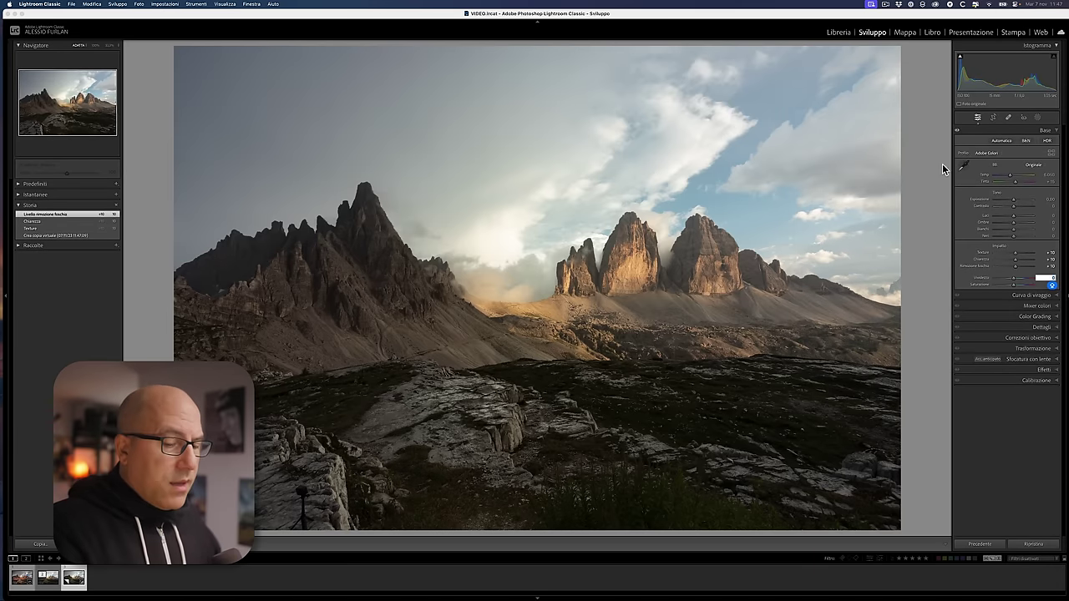
{"action": "key", "text": "backslash"}
{"action": "key", "text": "backslash"}
{"action": "key", "text": "backslash"}
{"action": "key", "text": "backslash"}
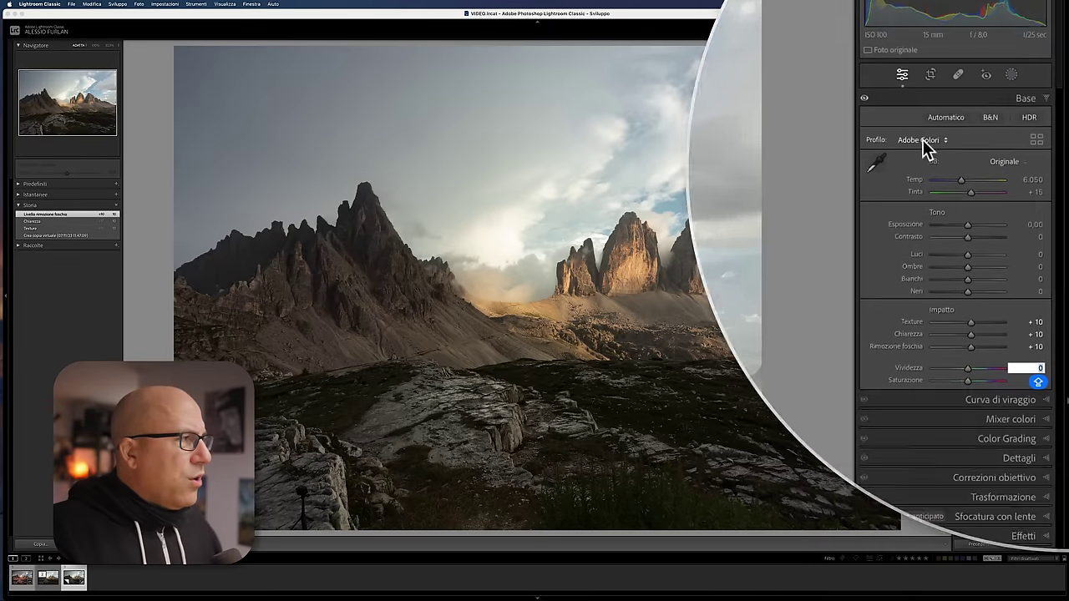
- Apply the Adobe Paesaggio profile and pull Highlights and Whites down to −100
{"action": "left_click", "coordinate": [923, 140]}
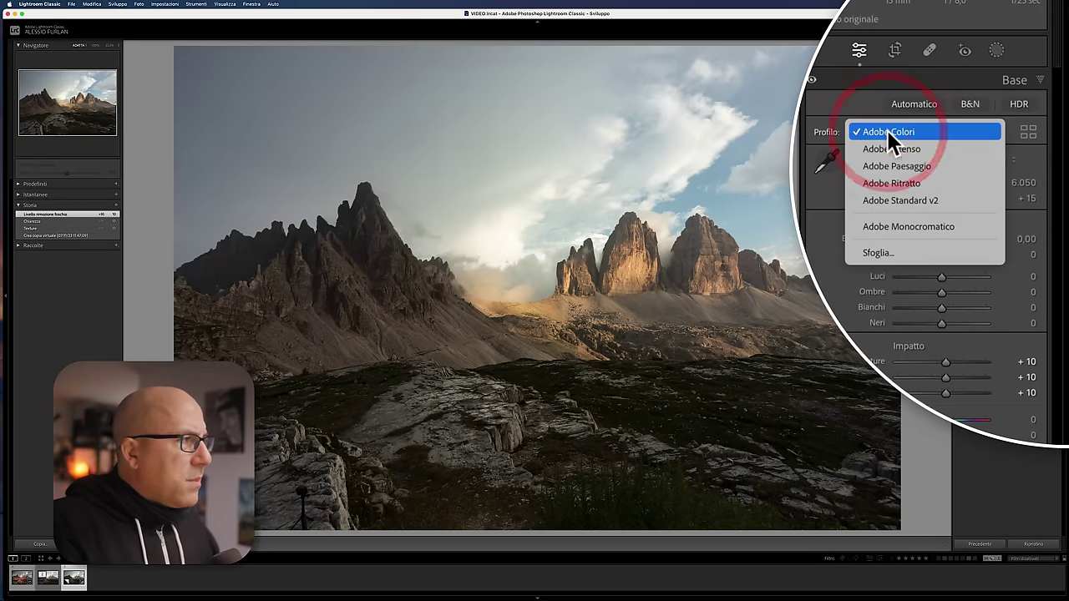
{"action": "left_click", "coordinate": [908, 166]}
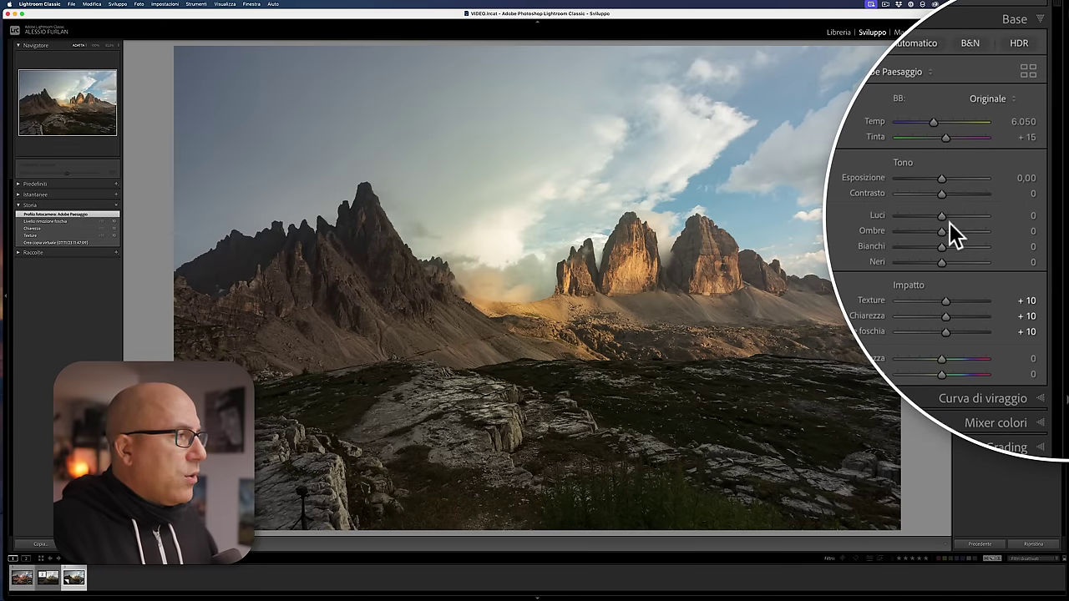
{"action": "left_click_drag", "start_coordinate": [941, 216], "coordinate": [895, 217]}
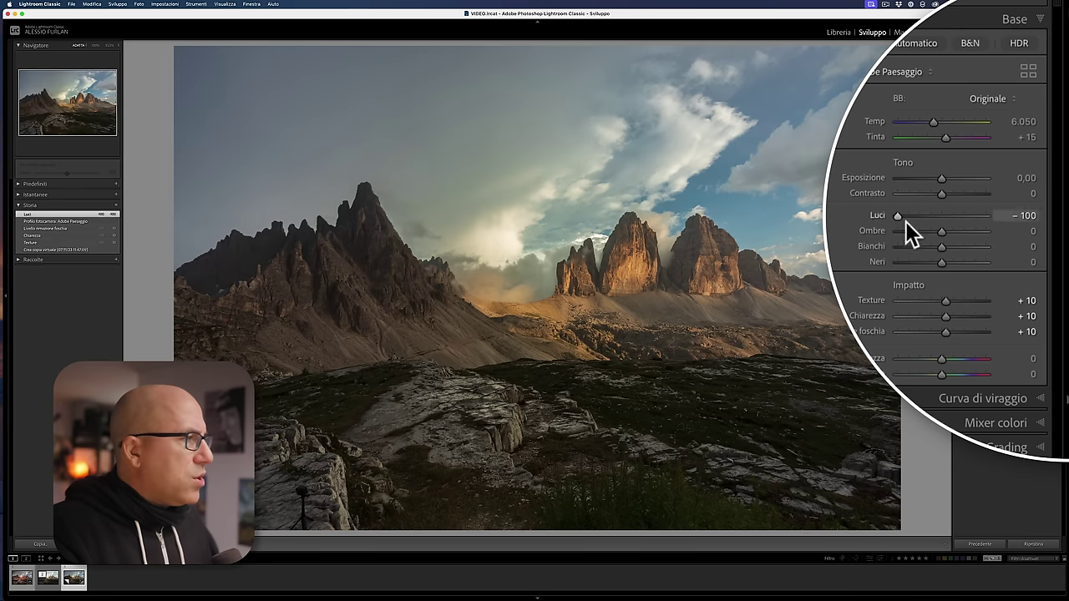
{"action": "left_click_drag", "start_coordinate": [942, 247], "coordinate": [883, 252]}
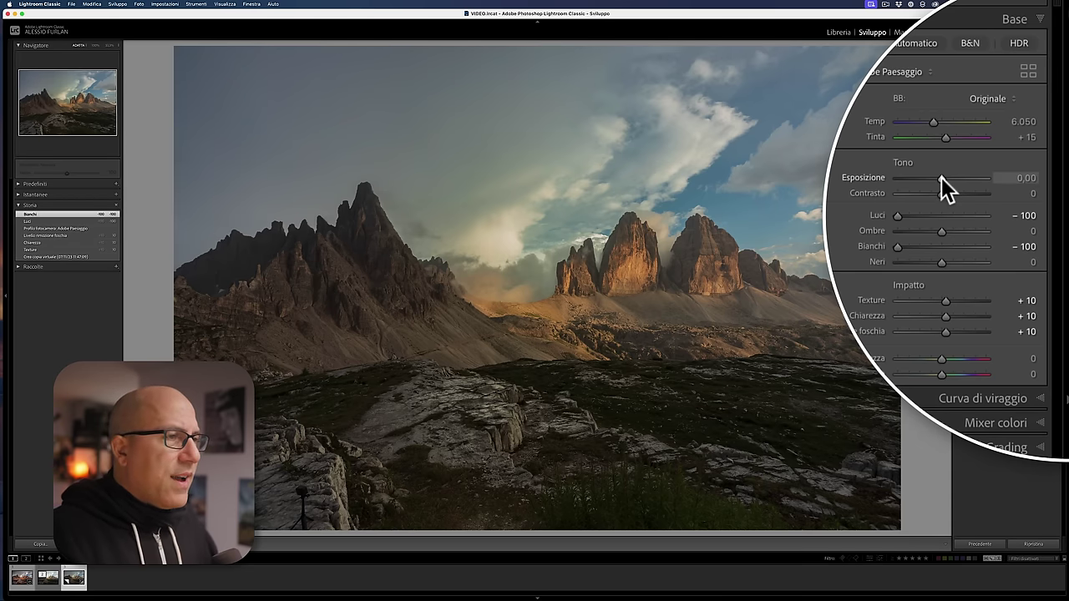
- Set Exposure −0.85, Shadows +74, Blacks +25, Saturation +100, and warm Temperature to 6,050
{"action": "left_click_drag", "start_coordinate": [940, 177], "coordinate": [935, 176]}
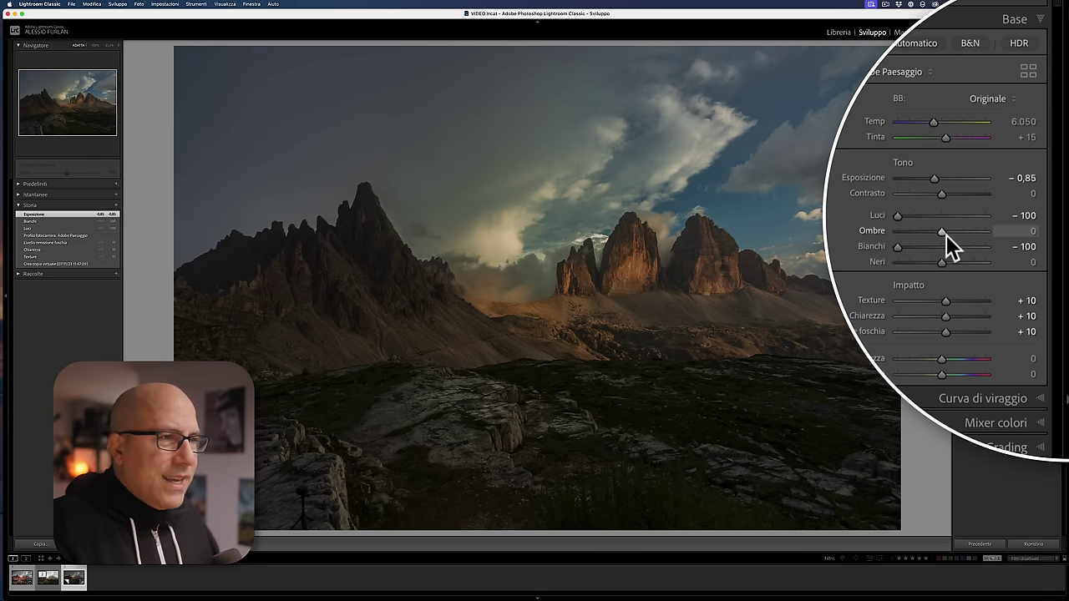
{"action": "mouse_move", "coordinate": [944, 231]}
{"action": "left_mouse_down"}
{"action": "mouse_move", "coordinate": [994, 224]}
{"action": "mouse_move", "coordinate": [973, 228]}
{"action": "mouse_move", "coordinate": [954, 257]}
{"action": "left_mouse_up"}
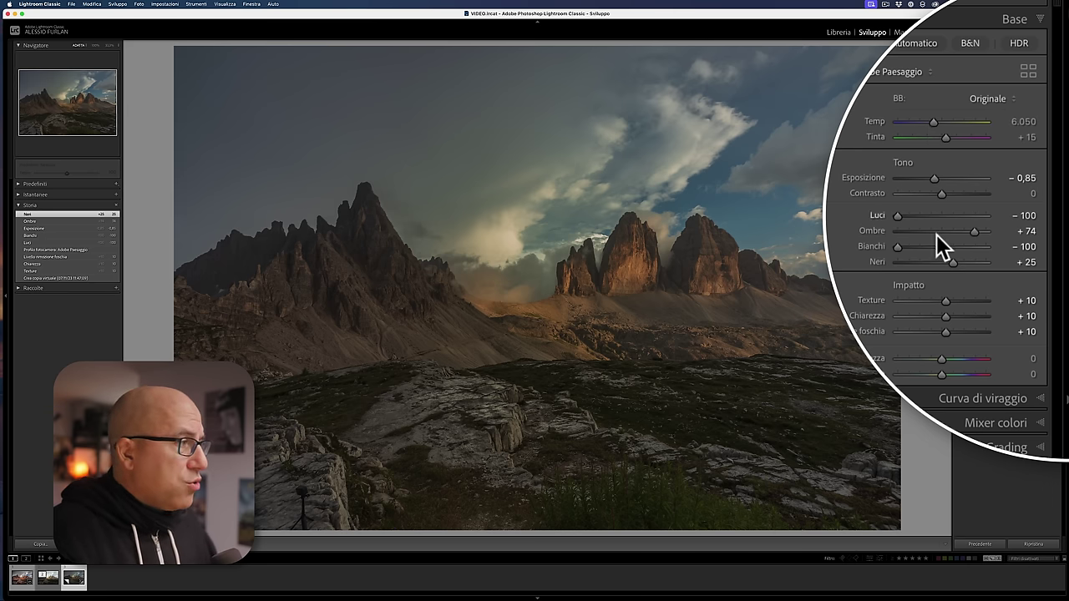
{"action": "left_click_drag", "start_coordinate": [941, 375], "coordinate": [988, 375]}
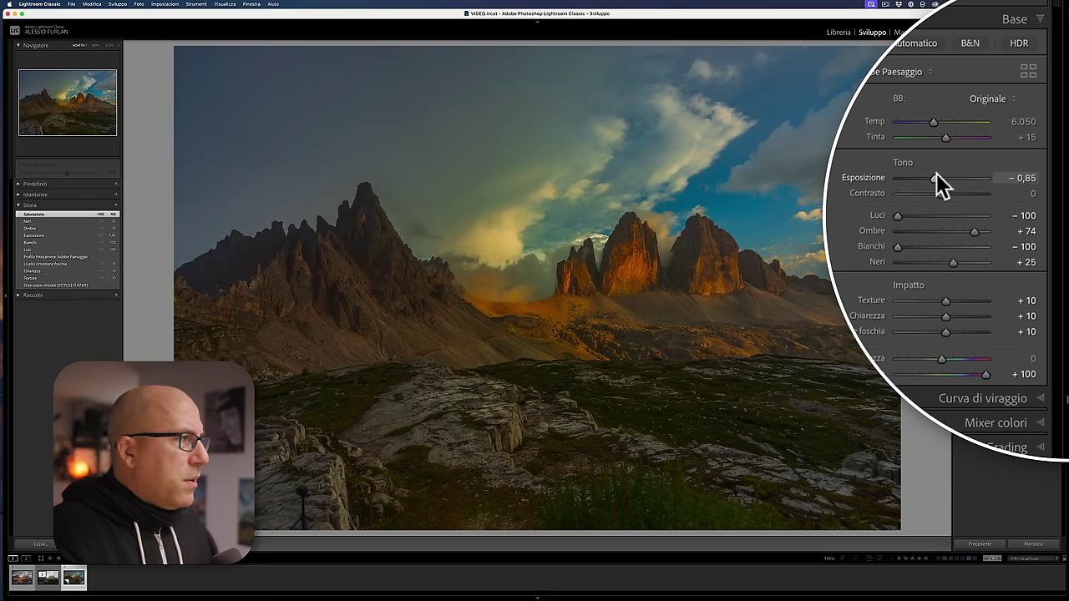
{"action": "left_click_drag", "start_coordinate": [934, 121], "coordinate": [930, 124]}
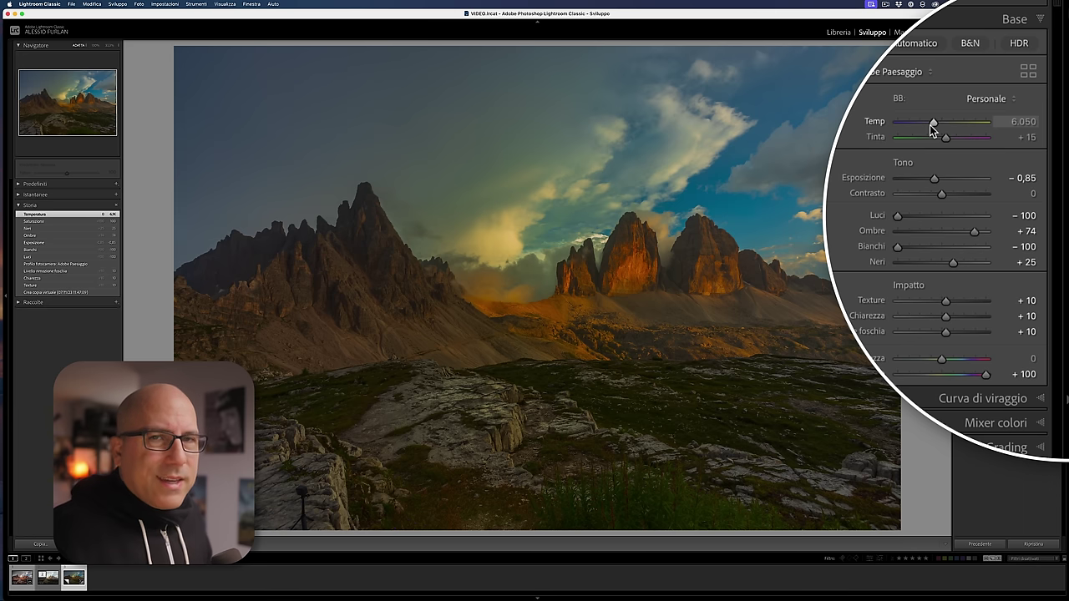
- Warm Temperature to 6,425, reset Saturation to 0, set Contrast +21 and Clarity −100
{"action": "left_click_drag", "start_coordinate": [934, 124], "coordinate": [935, 122]}
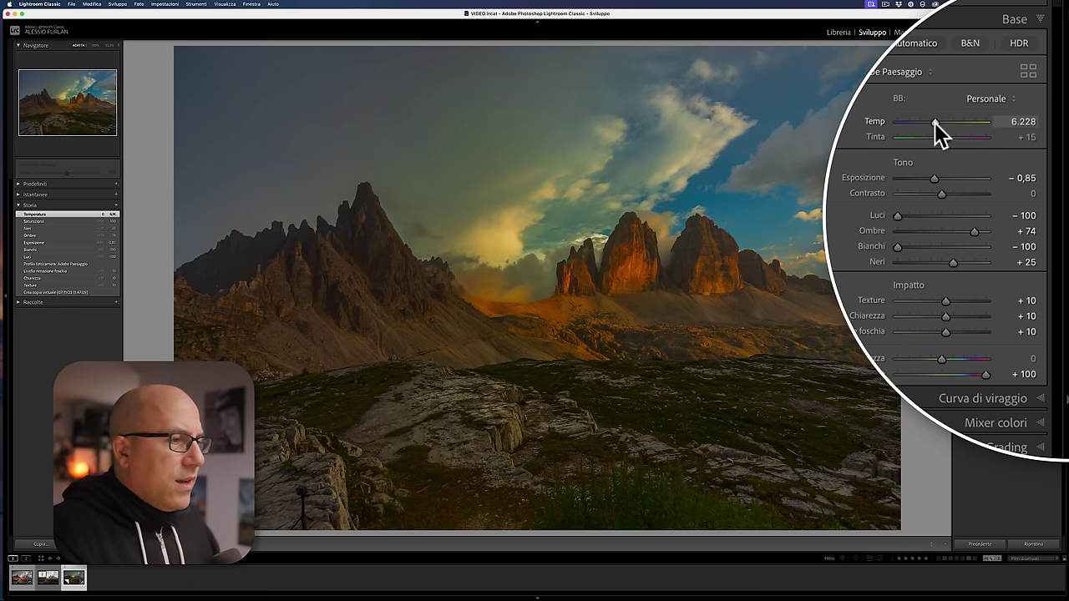
{"action": "left_click_drag", "start_coordinate": [935, 122], "coordinate": [936, 122]}
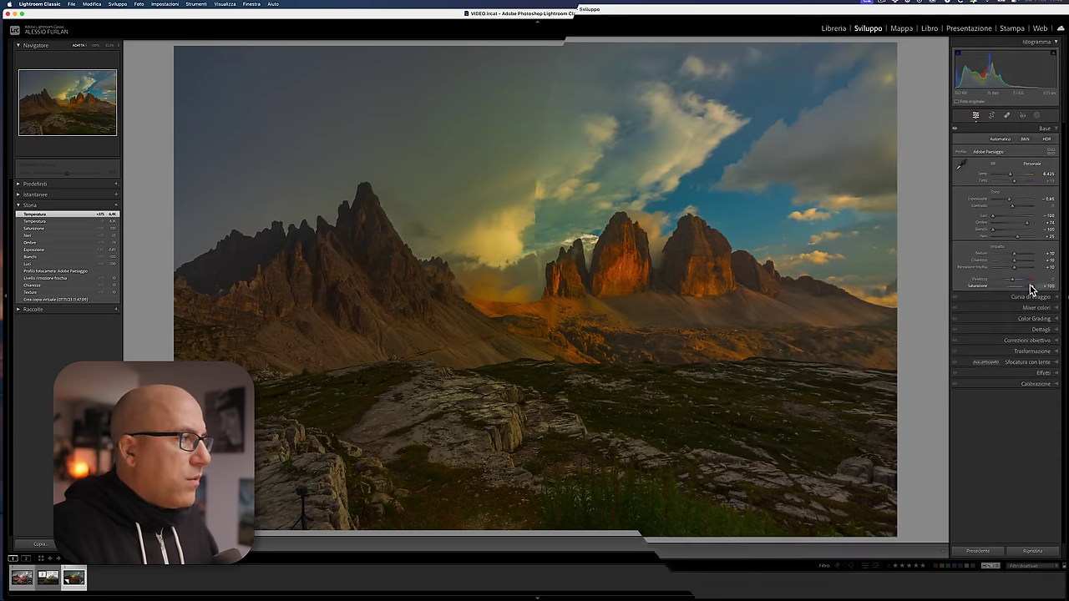
{"action": "double_click", "coordinate": [1033, 285]}
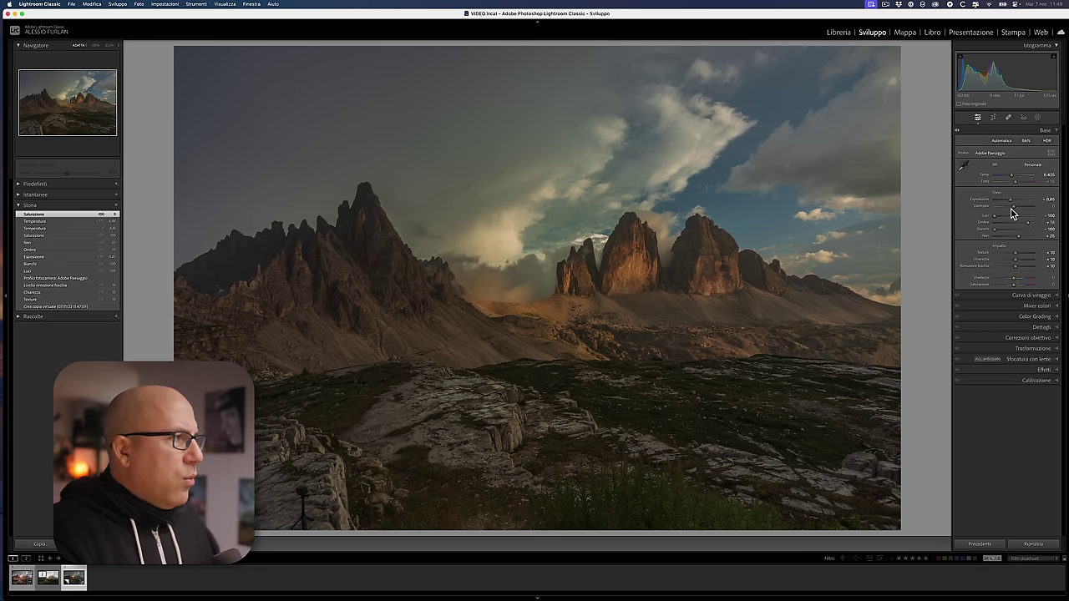
{"action": "left_click_drag", "start_coordinate": [1015, 207], "coordinate": [1017, 207]}
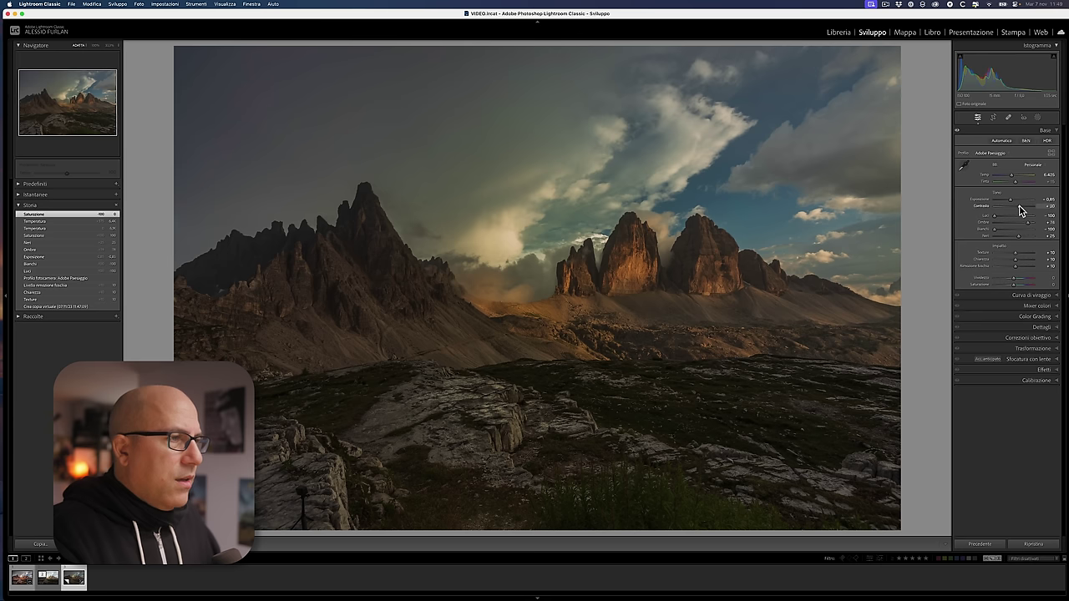
{"action": "left_click_drag", "start_coordinate": [1018, 205], "coordinate": [1017, 205]}
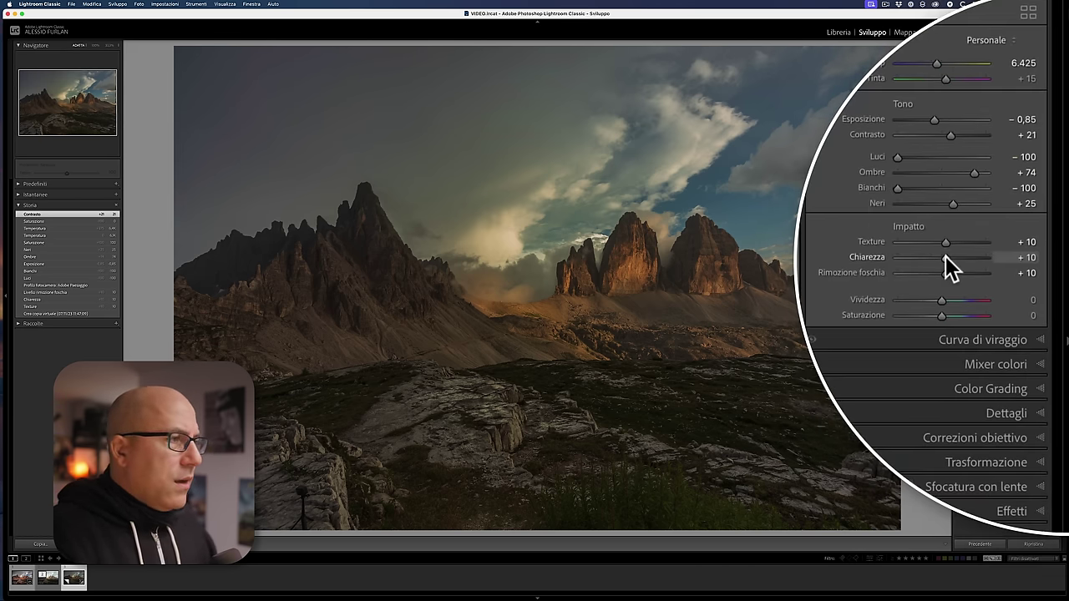
{"action": "mouse_move", "coordinate": [945, 256]}
{"action": "left_mouse_down"}
{"action": "mouse_move", "coordinate": [916, 257]}
{"action": "mouse_move", "coordinate": [980, 253]}
{"action": "mouse_move", "coordinate": [885, 257]}
{"action": "left_mouse_up"}
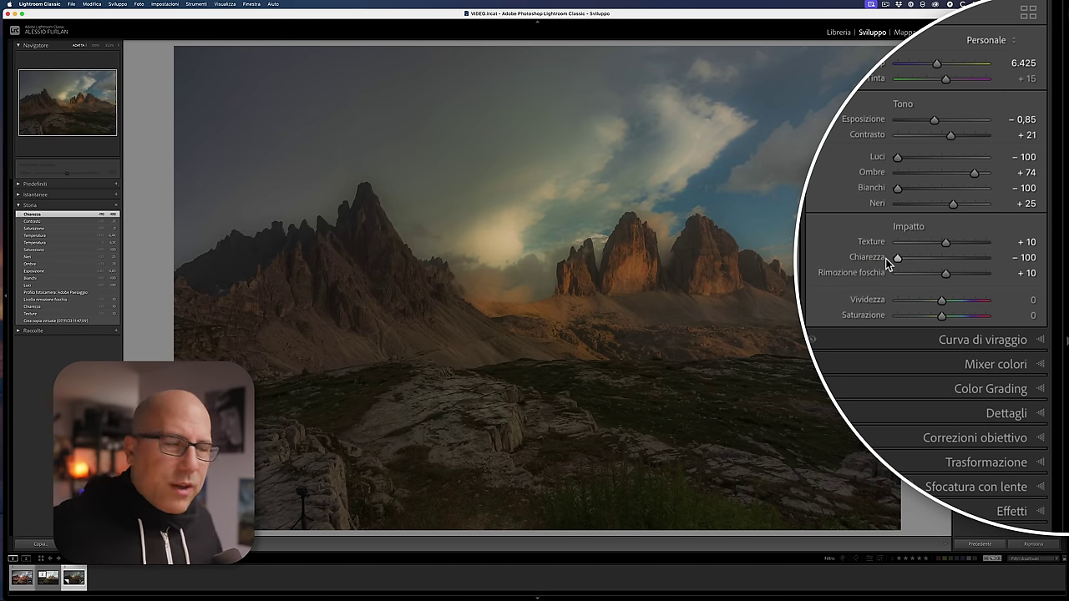
- Ease Clarity back to −25 and compare against the original
{"action": "mouse_move", "coordinate": [898, 257]}
{"action": "left_mouse_down"}
{"action": "mouse_move", "coordinate": [942, 256]}
{"action": "mouse_move", "coordinate": [932, 255]}
{"action": "left_mouse_up"}
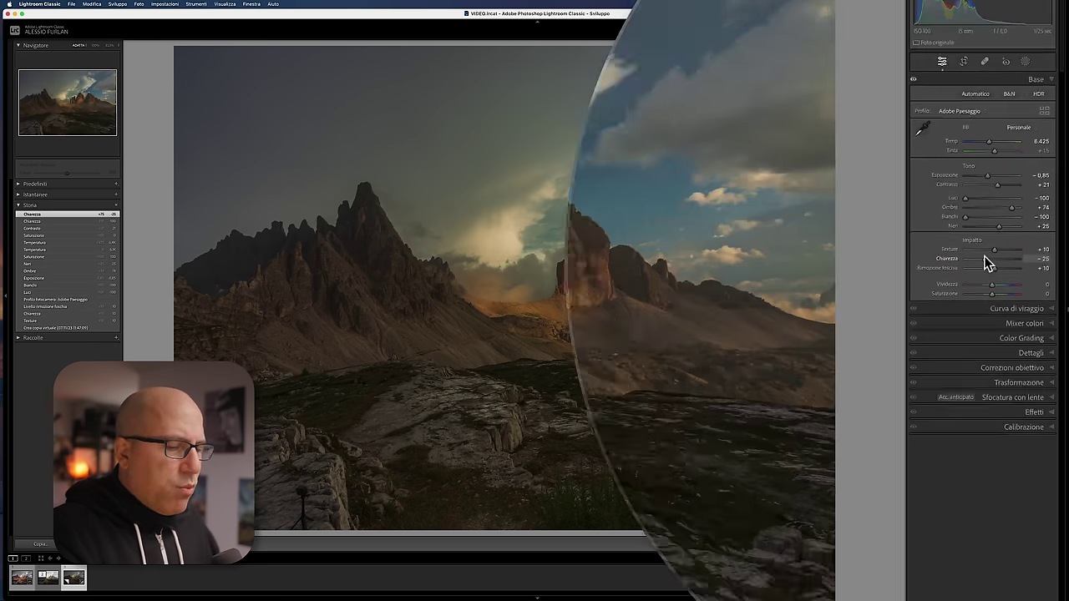
{"action": "key", "text": "backslash"}
{"action": "key", "text": "backslash"}
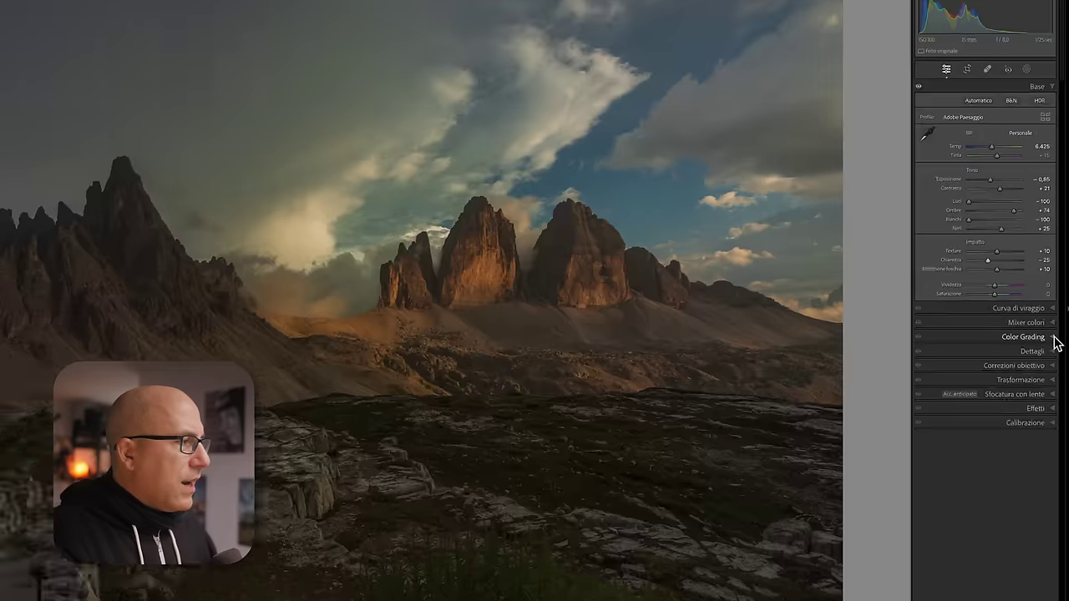
- Set Color Grading midtone luminance to +60, toggling the grading off and on to compare
{"action": "left_click", "coordinate": [1055, 320]}
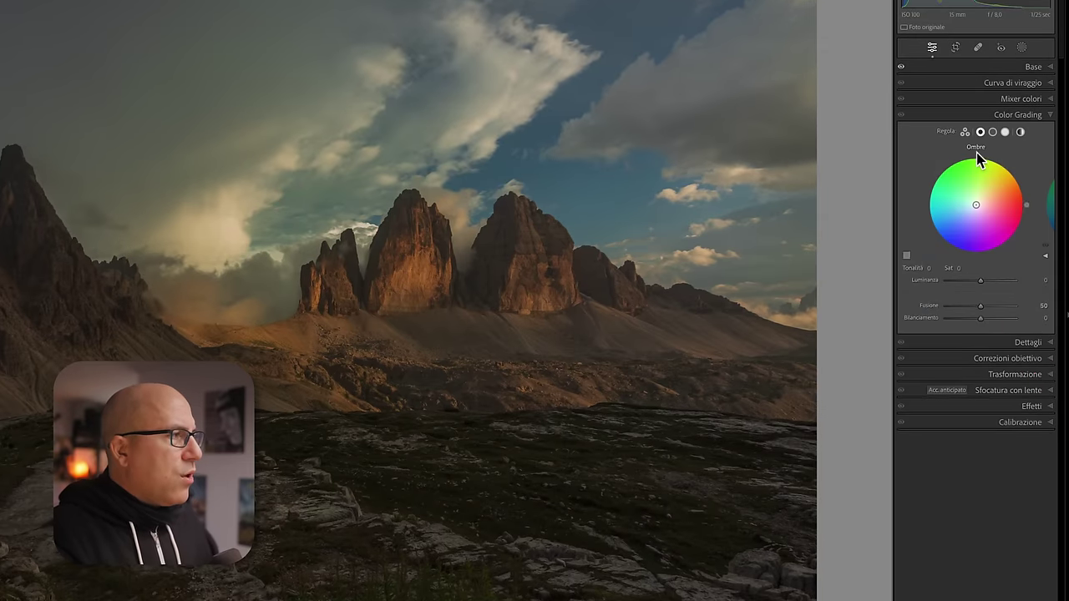
{"action": "left_click", "coordinate": [965, 131]}
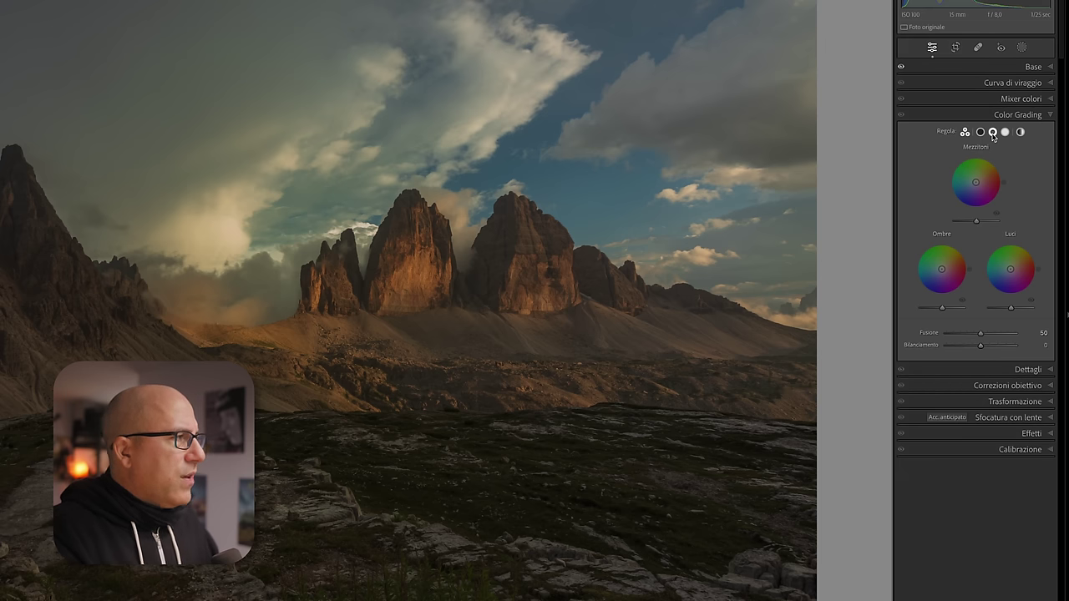
{"action": "left_click", "coordinate": [992, 133]}
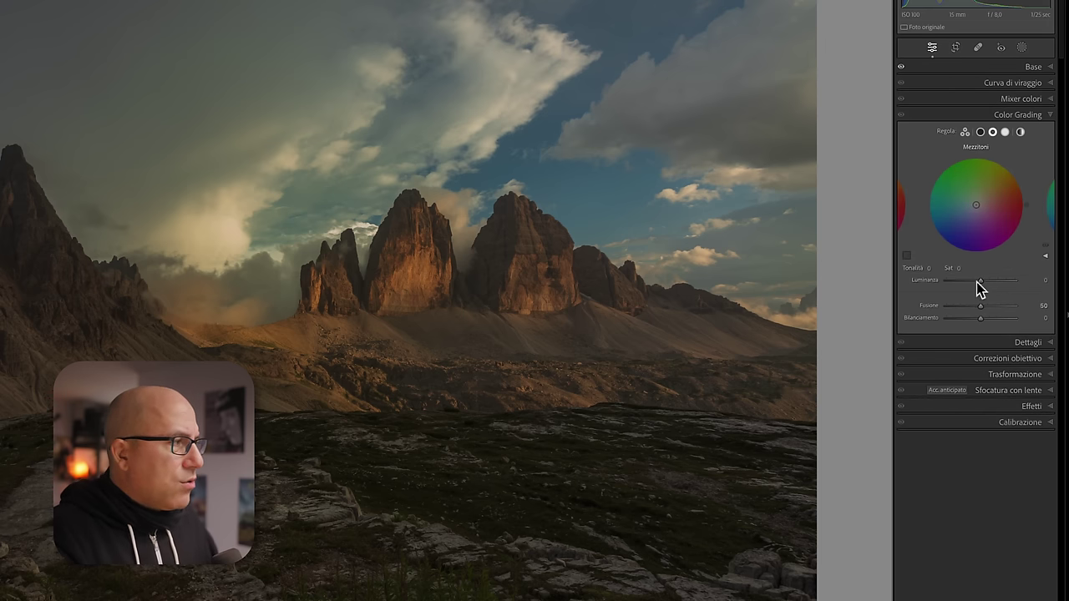
{"action": "mouse_move", "coordinate": [982, 282]}
{"action": "left_mouse_down"}
{"action": "mouse_move", "coordinate": [1015, 281]}
{"action": "mouse_move", "coordinate": [1004, 281]}
{"action": "left_mouse_up"}
{"action": "double_click", "coordinate": [1004, 281]}
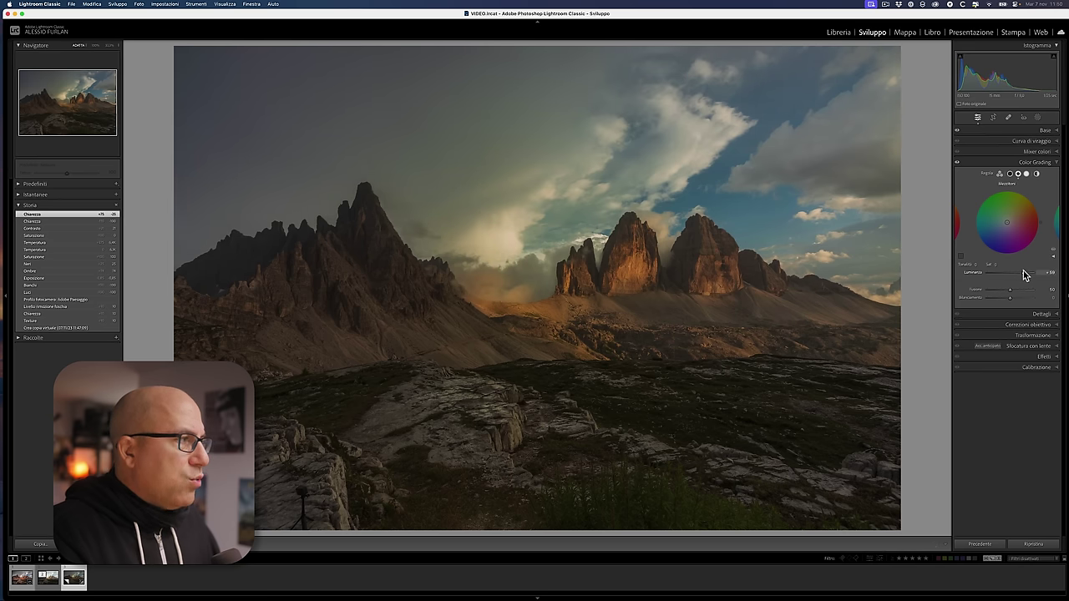
{"action": "left_click", "coordinate": [1024, 272]}
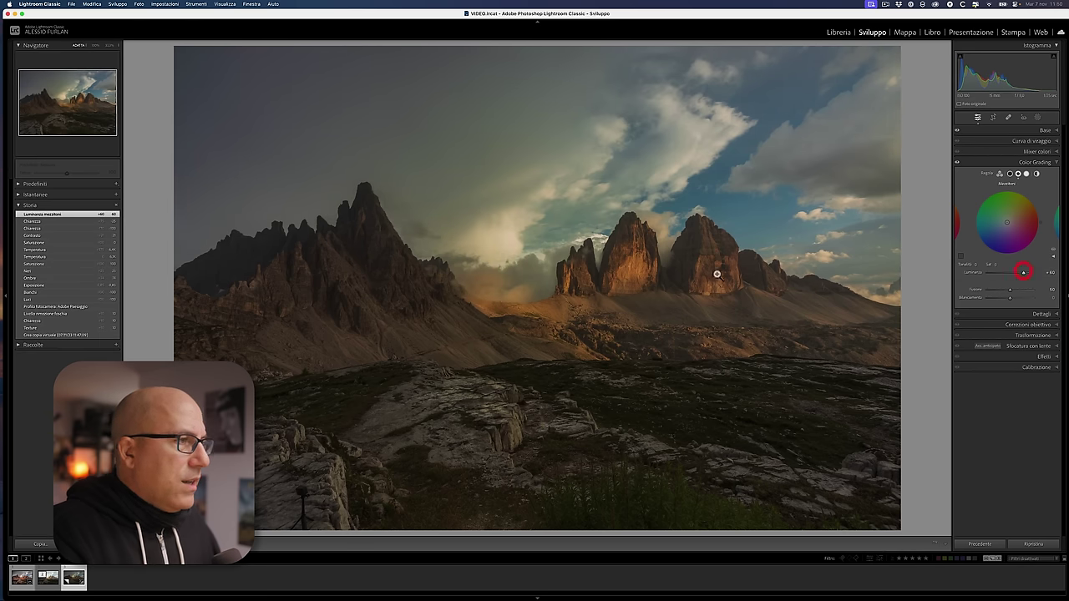
{"action": "left_click", "coordinate": [958, 164]}
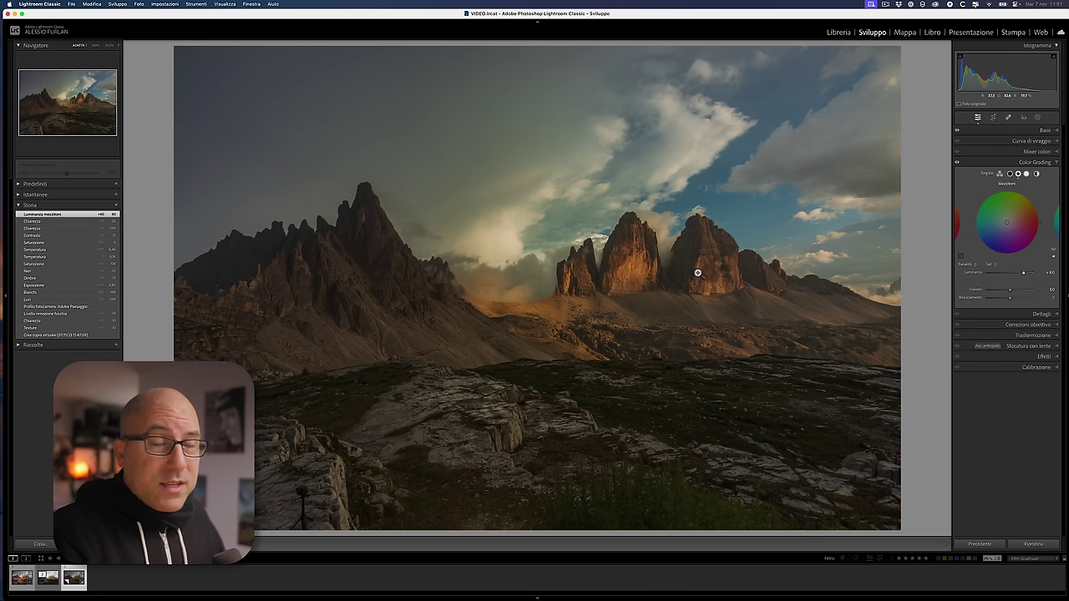
{"action": "left_click", "coordinate": [1034, 120]}
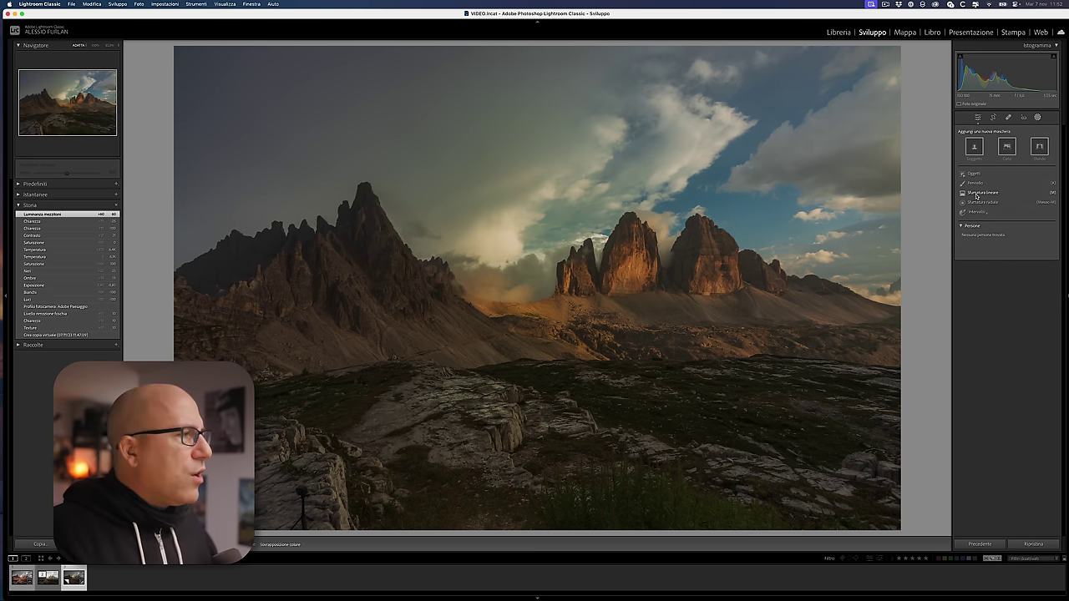
- Draw a radial gradient mask over the foreground rocks, raising its exposure to about +0.44
{"action": "left_click", "coordinate": [977, 194]}
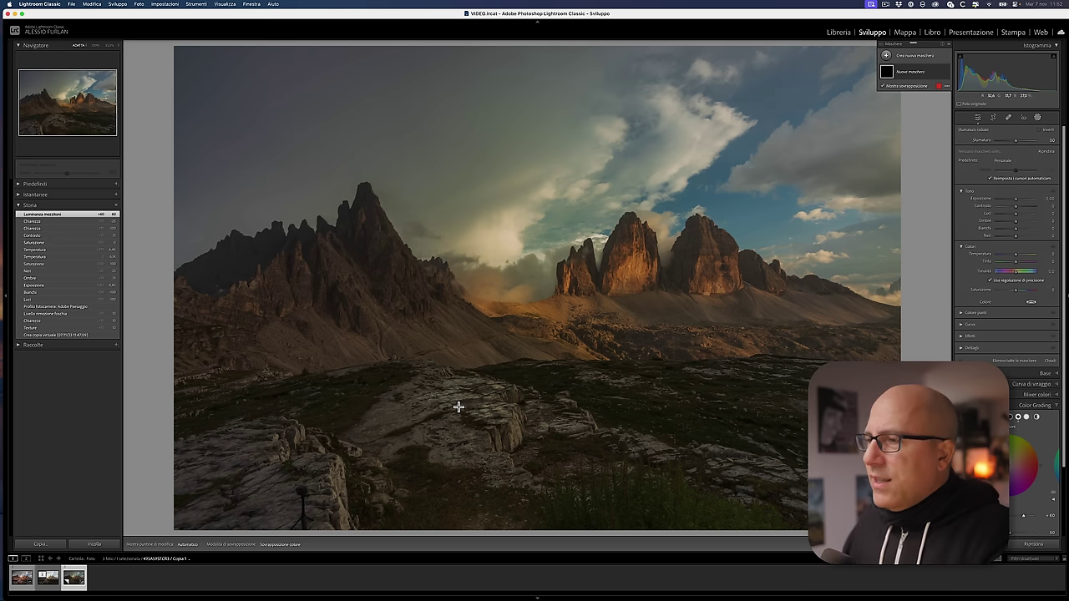
{"action": "mouse_move", "coordinate": [456, 405]}
{"action": "left_mouse_down"}
{"action": "mouse_move", "coordinate": [640, 498]}
{"action": "mouse_move", "coordinate": [750, 510]}
{"action": "left_mouse_up"}
{"action": "left_click_drag", "start_coordinate": [1014, 200], "coordinate": [1020, 201]}
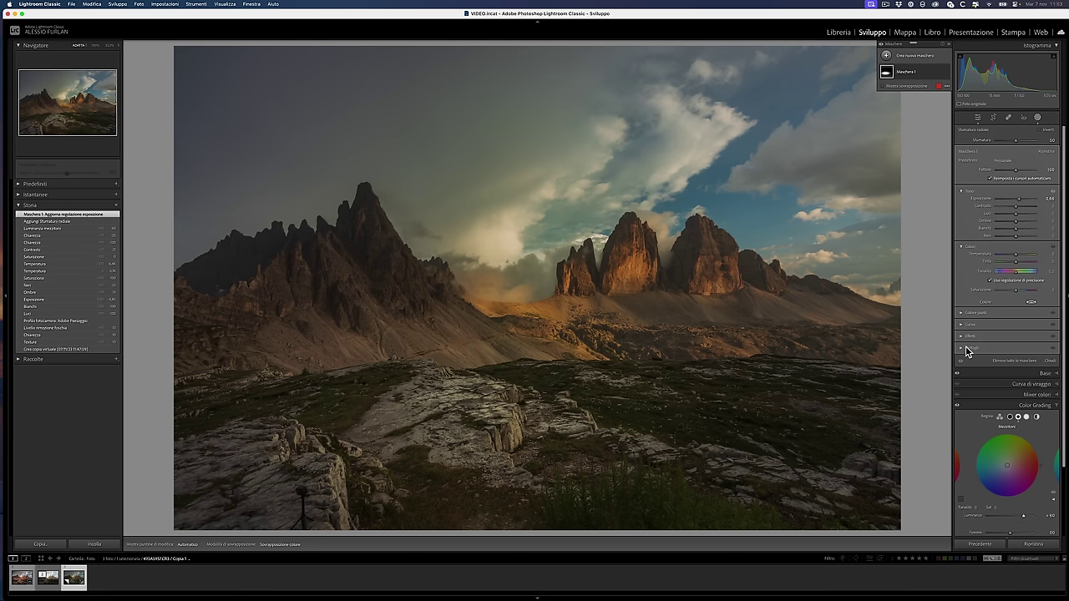
- Give the rock mask Clarity 21, reset its Texture, and warm its Temperature slightly
{"action": "left_click", "coordinate": [960, 336]}
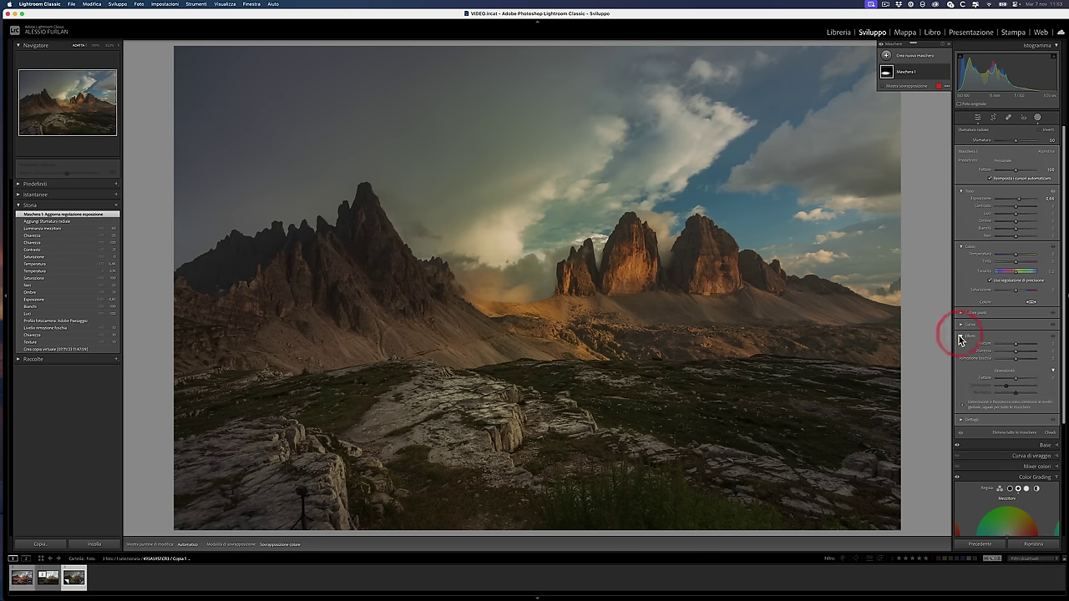
{"action": "left_click_drag", "start_coordinate": [1015, 351], "coordinate": [1021, 345]}
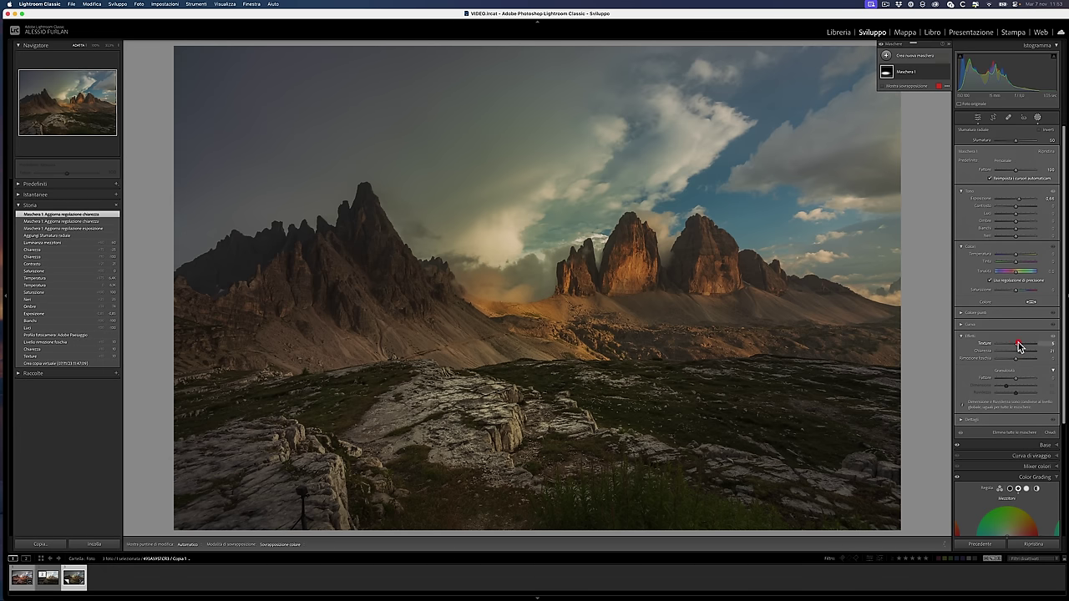
{"action": "double_click", "coordinate": [1019, 343]}
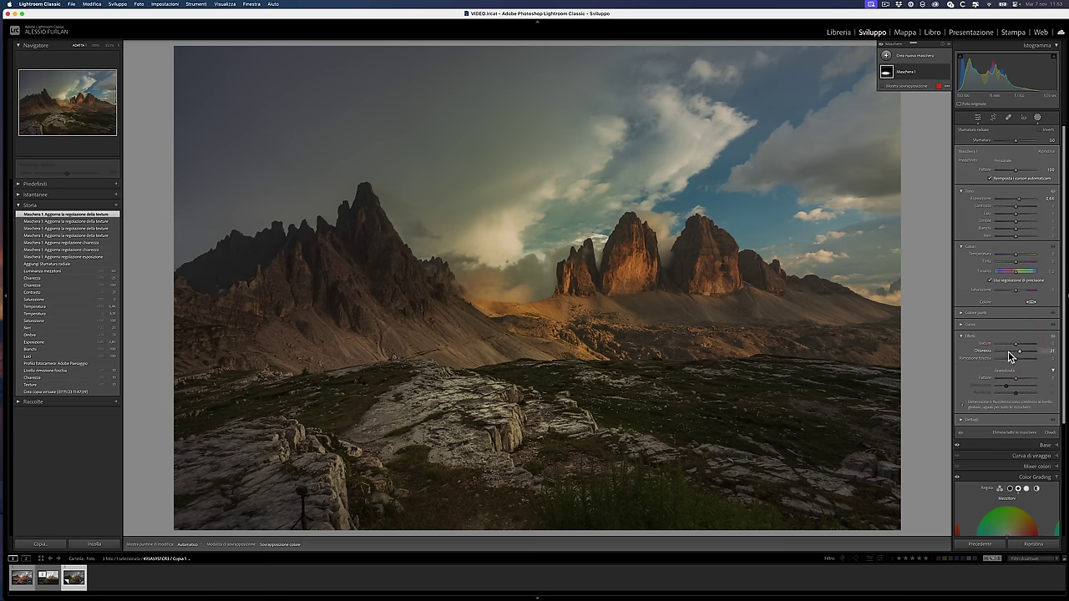
{"action": "left_click", "coordinate": [945, 73]}
{"action": "left_click", "coordinate": [945, 73]}
{"action": "left_click_drag", "start_coordinate": [1018, 258], "coordinate": [1017, 256]}
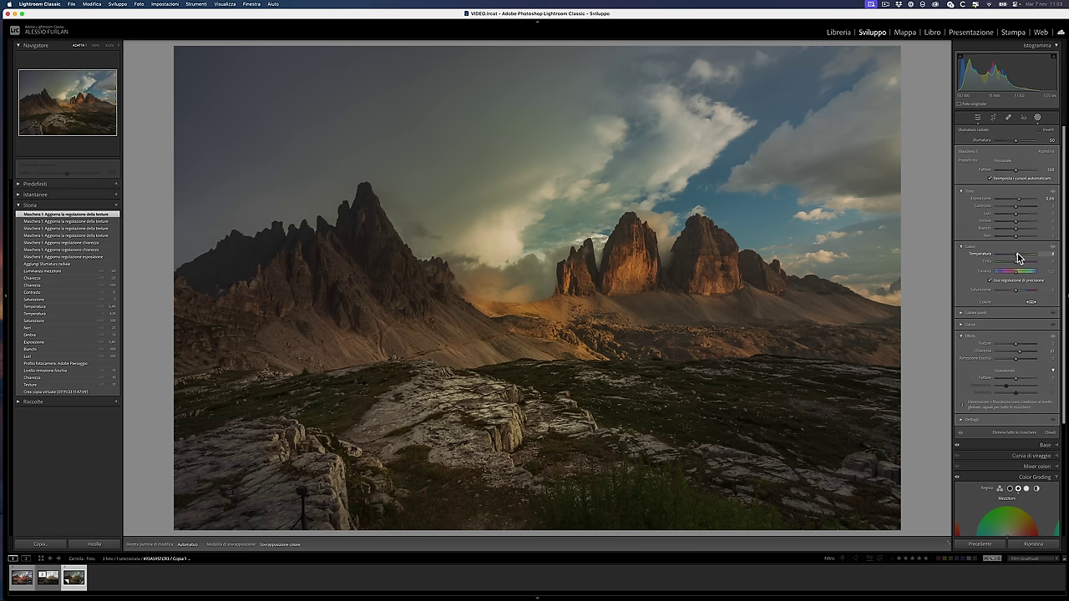
{"action": "left_click_drag", "start_coordinate": [1019, 258], "coordinate": [1017, 255]}
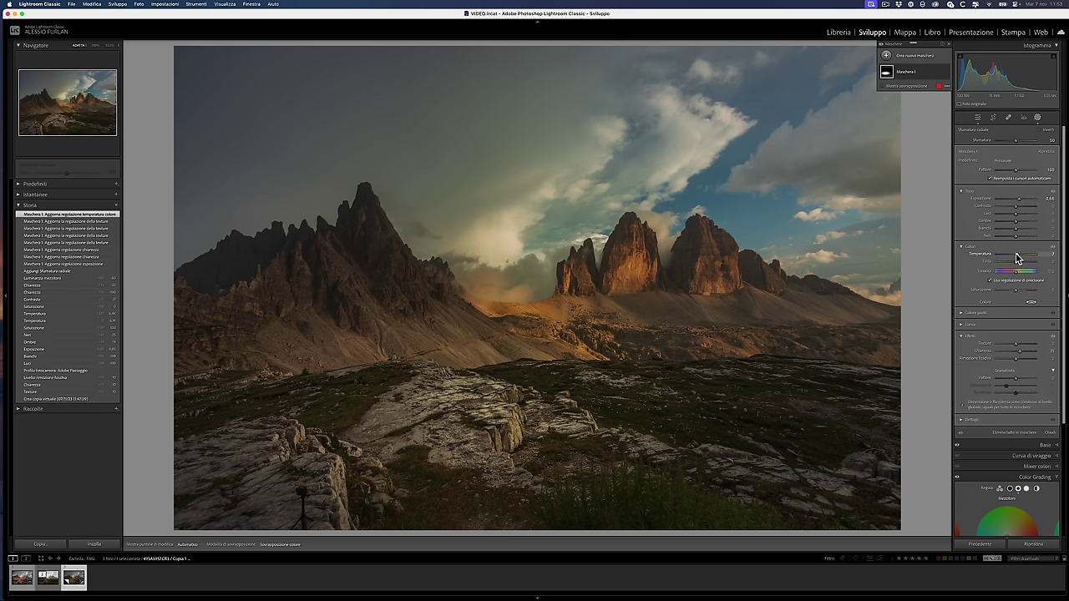
{"action": "mouse_move", "coordinate": [457, 401]}
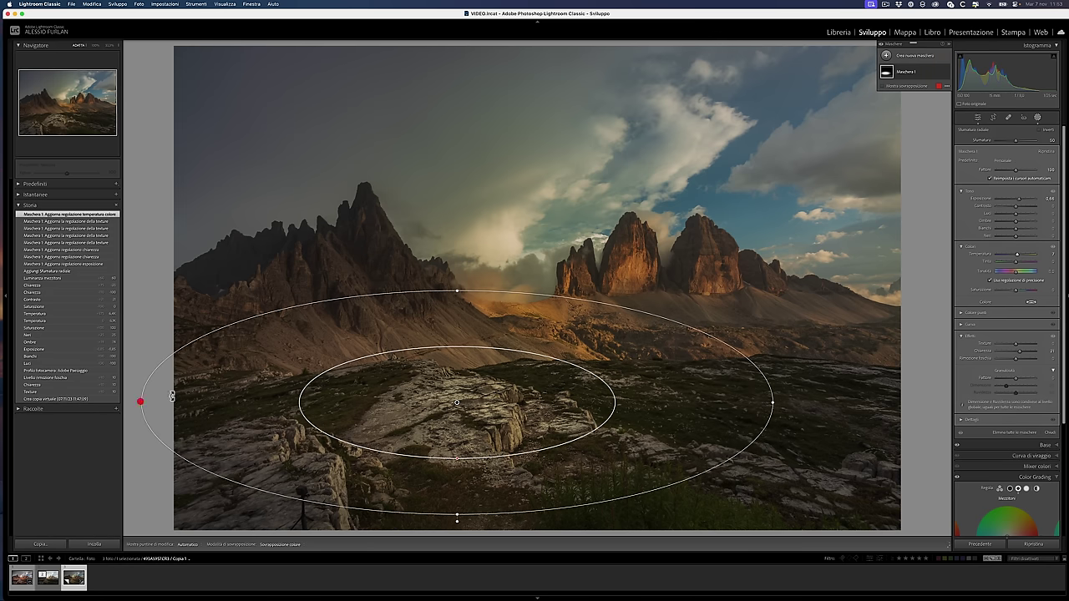
- Widen the foreground radial mask toward the left edge and tilt it more steeply
{"action": "left_click_drag", "start_coordinate": [149, 402], "coordinate": [140, 401]}
{"action": "mouse_move", "coordinate": [734, 347]}
{"action": "left_mouse_down"}
{"action": "mouse_move", "coordinate": [724, 394]}
{"action": "mouse_move", "coordinate": [725, 352]}
{"action": "mouse_move", "coordinate": [719, 382]}
{"action": "left_mouse_up"}
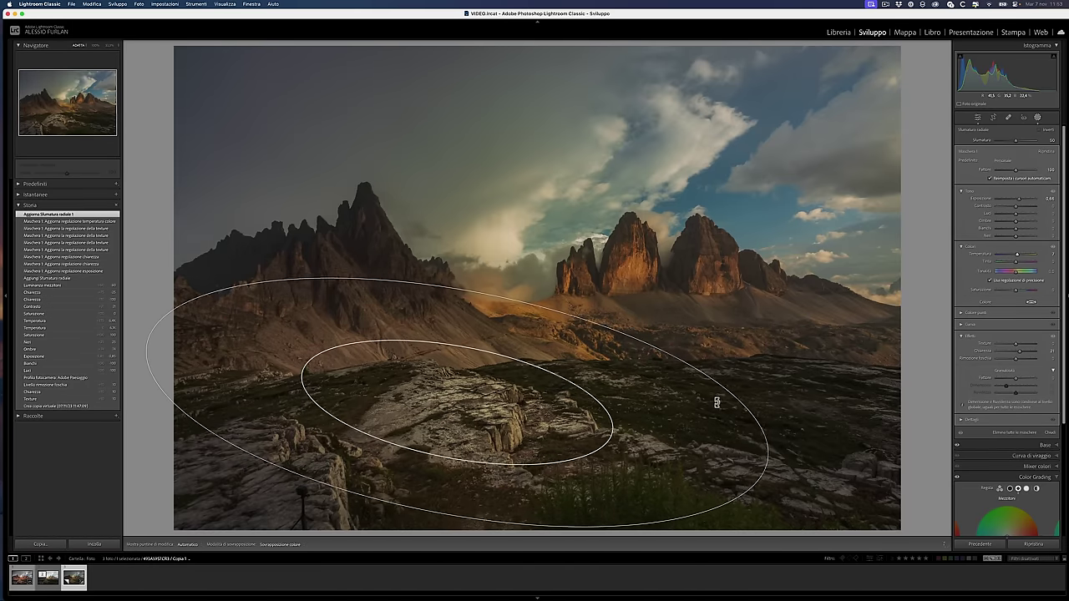
{"action": "left_click_drag", "start_coordinate": [719, 381], "coordinate": [724, 384]}
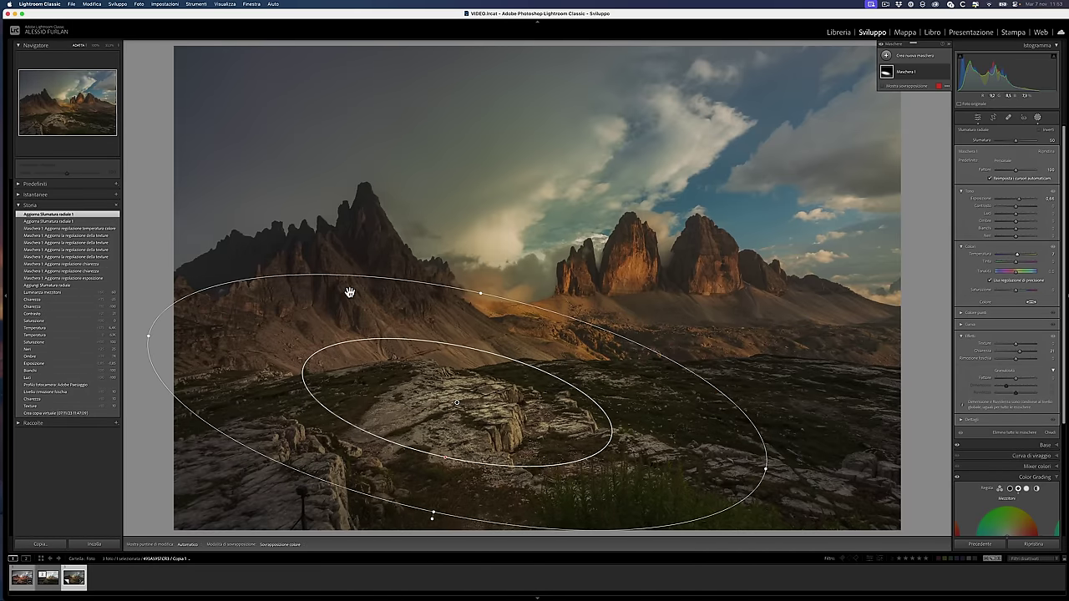
{"action": "mouse_move", "coordinate": [911, 72]}
{"action": "left_click", "coordinate": [942, 80]}
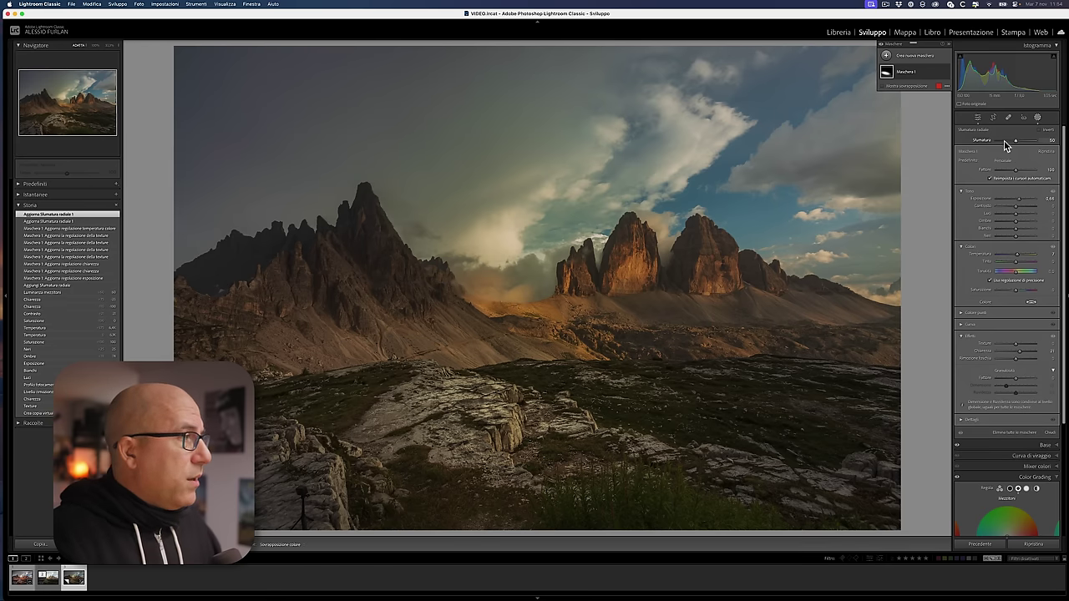
- Draw a second radial gradient mask around the Tre Cime peaks and hide its red overlay
{"action": "left_click", "coordinate": [887, 56]}
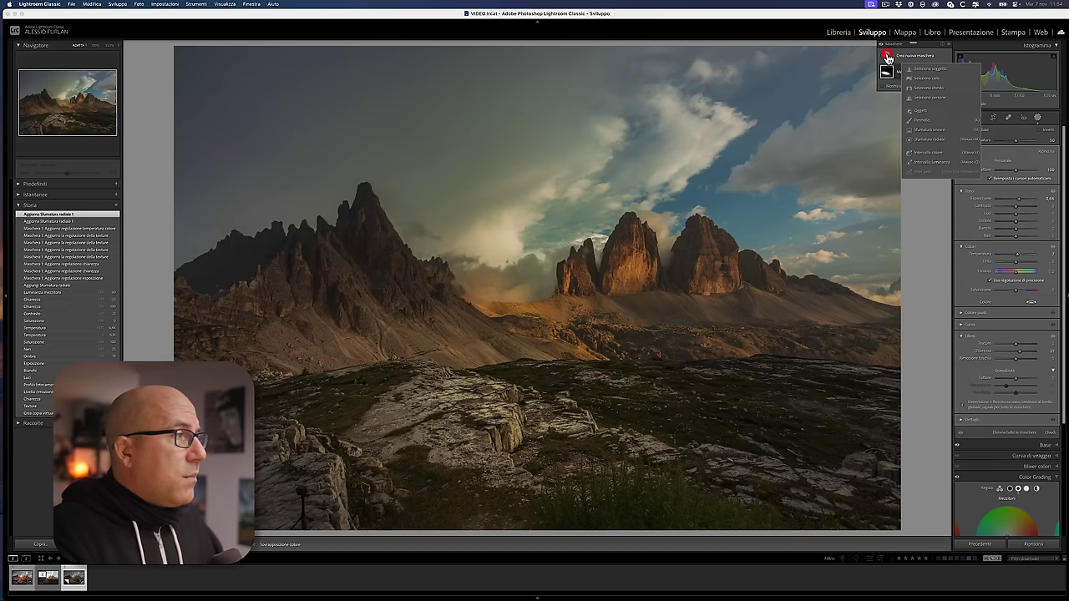
{"action": "left_click", "coordinate": [927, 139]}
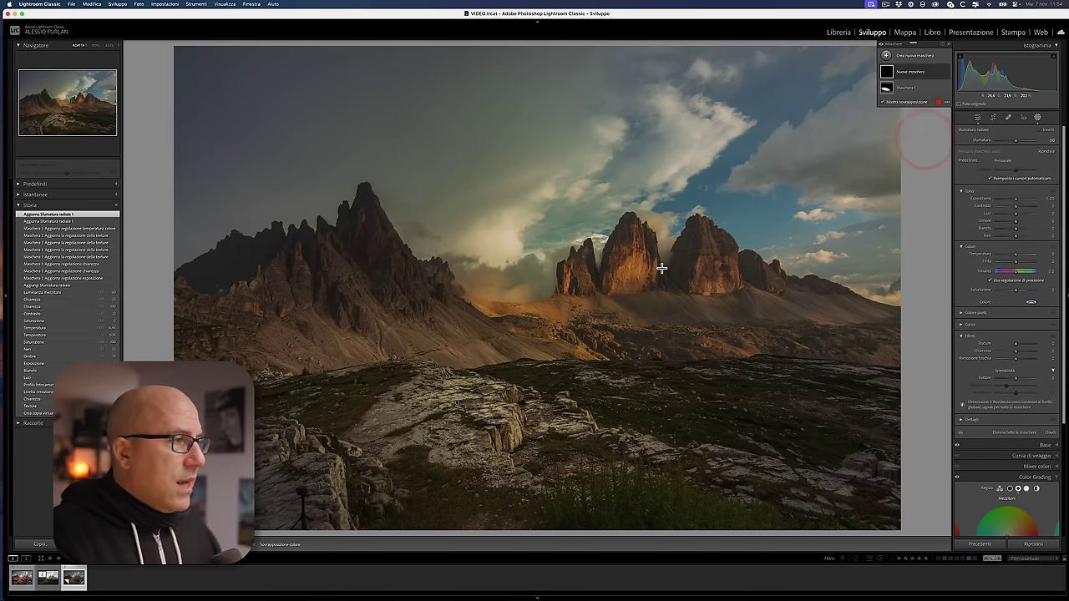
{"action": "mouse_move", "coordinate": [690, 278]}
{"action": "left_mouse_down"}
{"action": "mouse_move", "coordinate": [824, 318]}
{"action": "mouse_move", "coordinate": [913, 375]}
{"action": "left_mouse_up"}
{"action": "left_click_drag", "start_coordinate": [783, 310], "coordinate": [840, 289]}
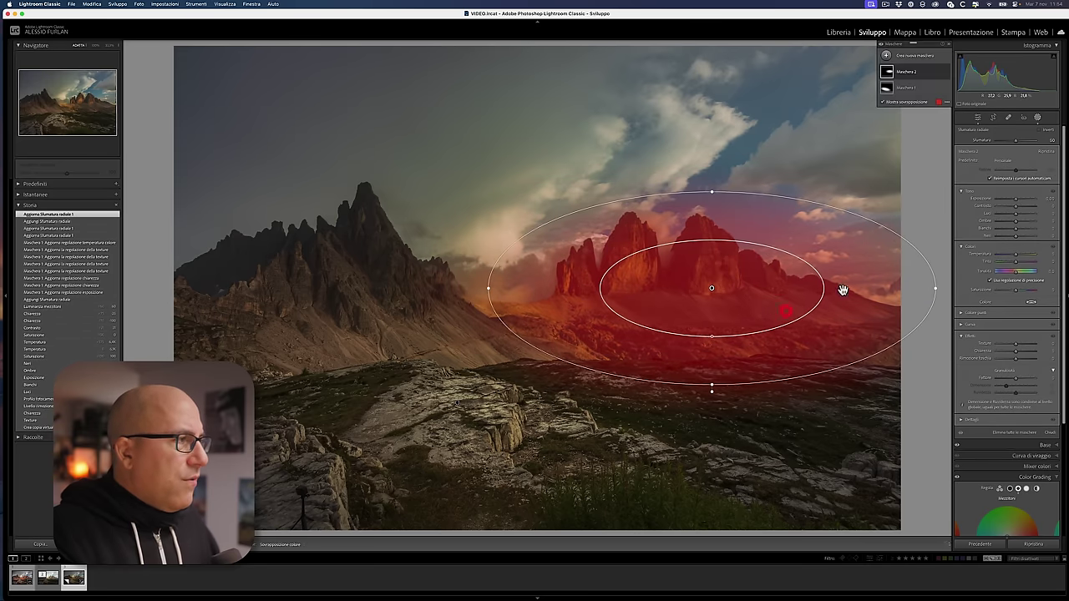
{"action": "left_click", "coordinate": [891, 103]}
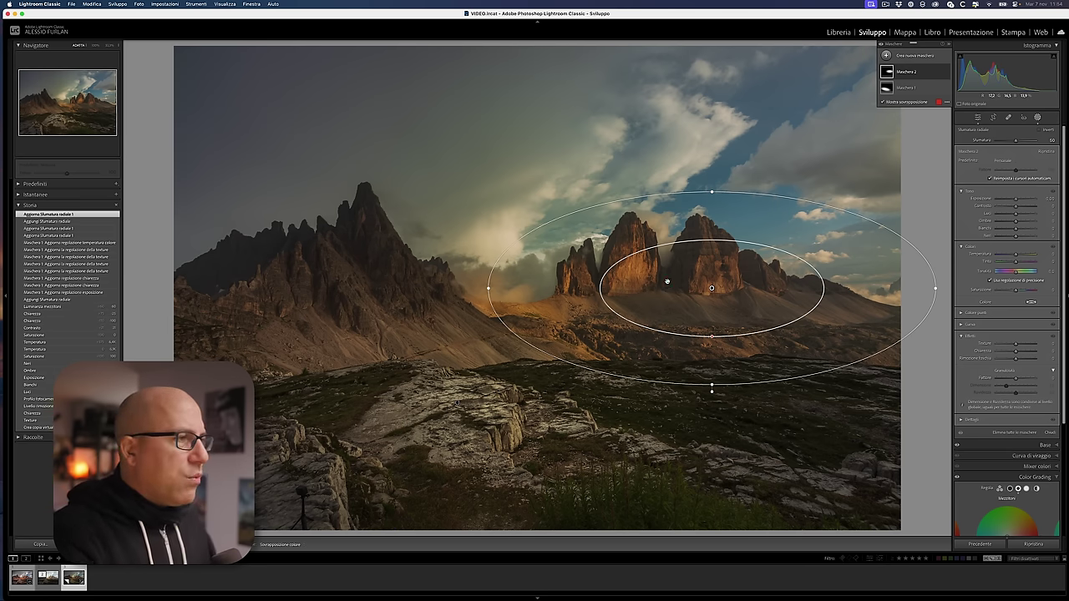
- Show the overlay and give the peak mask exposure 0.20, contrast 3 and clarity 49
{"action": "key", "text": "o"}
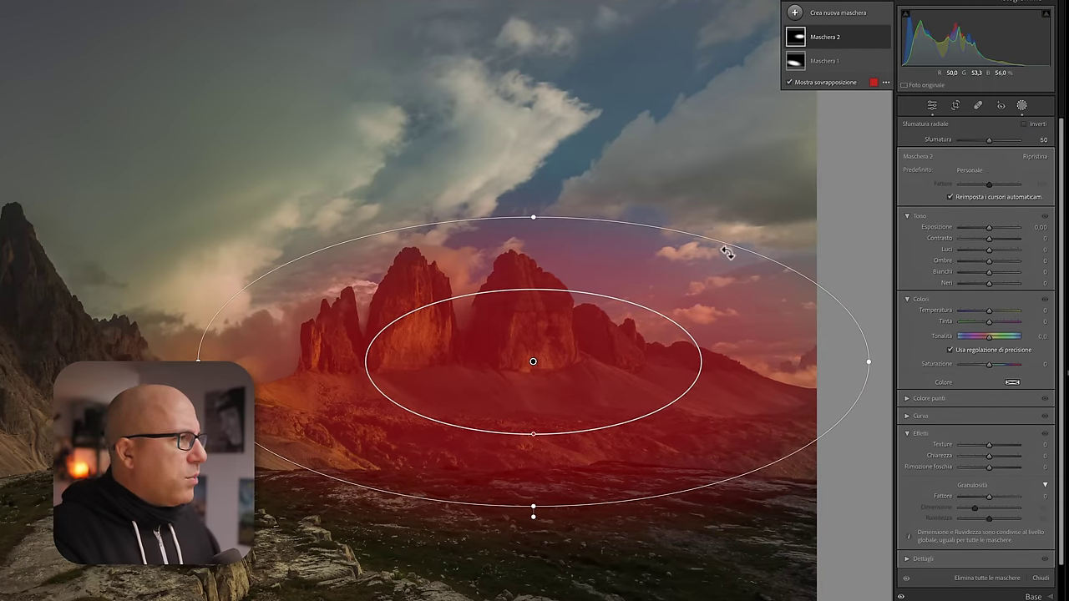
{"action": "left_click_drag", "start_coordinate": [988, 226], "coordinate": [990, 227]}
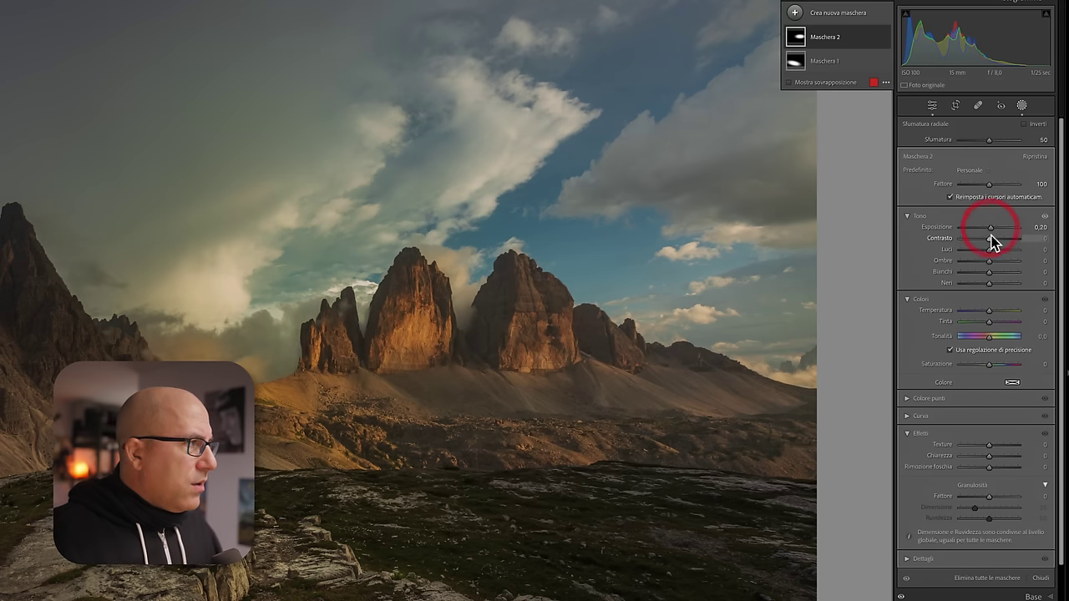
{"action": "left_click_drag", "start_coordinate": [991, 239], "coordinate": [992, 239]}
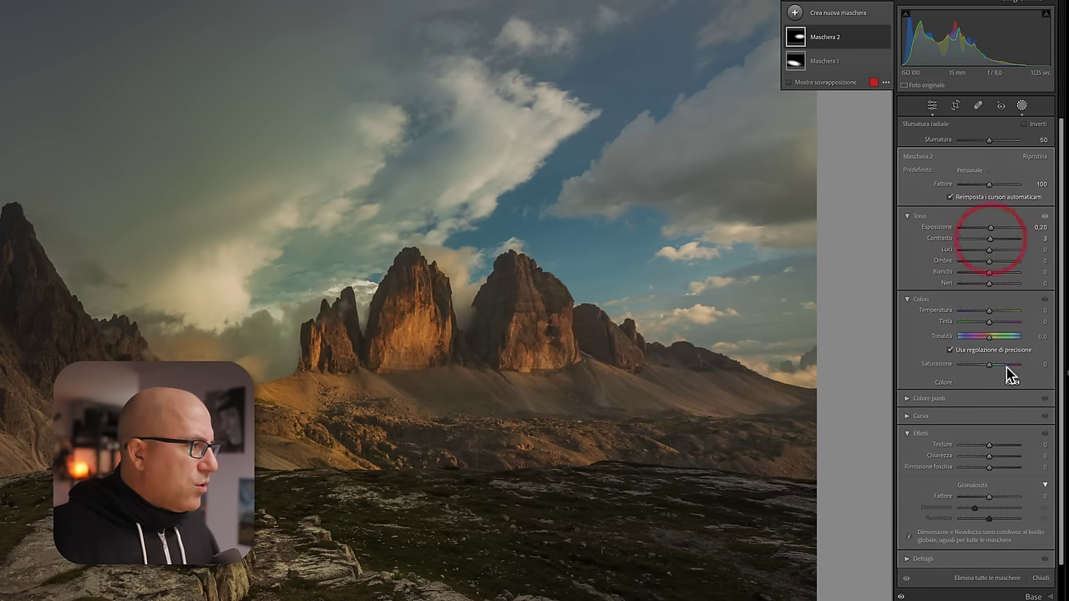
{"action": "mouse_move", "coordinate": [989, 456]}
{"action": "left_mouse_down"}
{"action": "mouse_move", "coordinate": [1008, 455]}
{"action": "mouse_move", "coordinate": [994, 466]}
{"action": "left_mouse_up"}
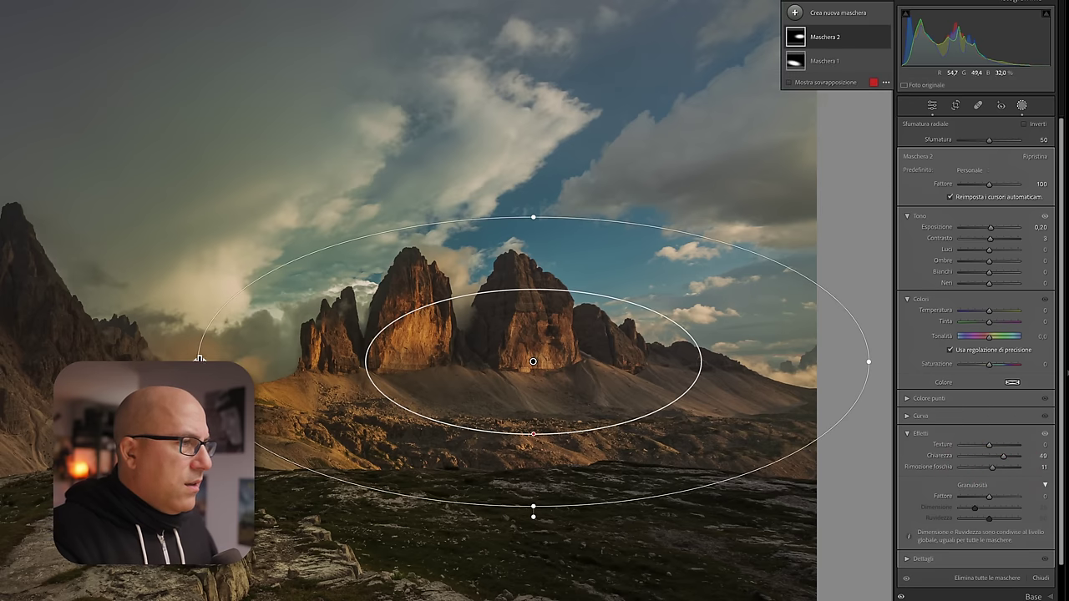
- Enlarge and reposition the peak mask ellipse, widening it to the left and taller
{"action": "left_click_drag", "start_coordinate": [198, 361], "coordinate": [124, 359]}
{"action": "left_click_drag", "start_coordinate": [532, 433], "coordinate": [539, 430]}
{"action": "left_click_drag", "start_coordinate": [571, 396], "coordinate": [579, 406]}
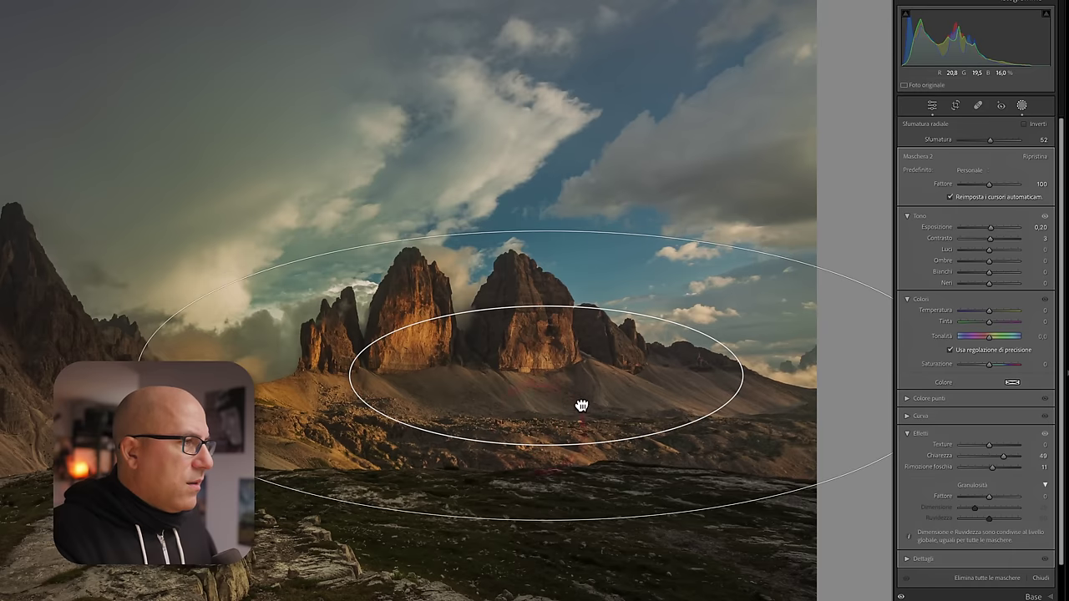
{"action": "left_click_drag", "start_coordinate": [546, 227], "coordinate": [549, 212]}
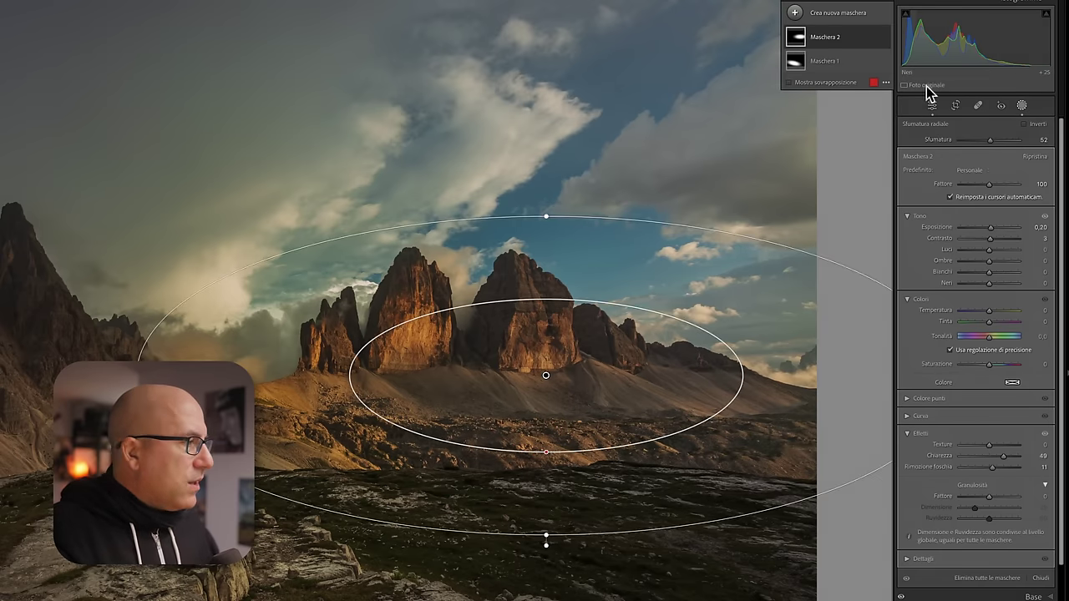
- Add texture 22 to the peaks and reset the mask temperature to zero
{"action": "left_click_drag", "start_coordinate": [990, 446], "coordinate": [992, 445]}
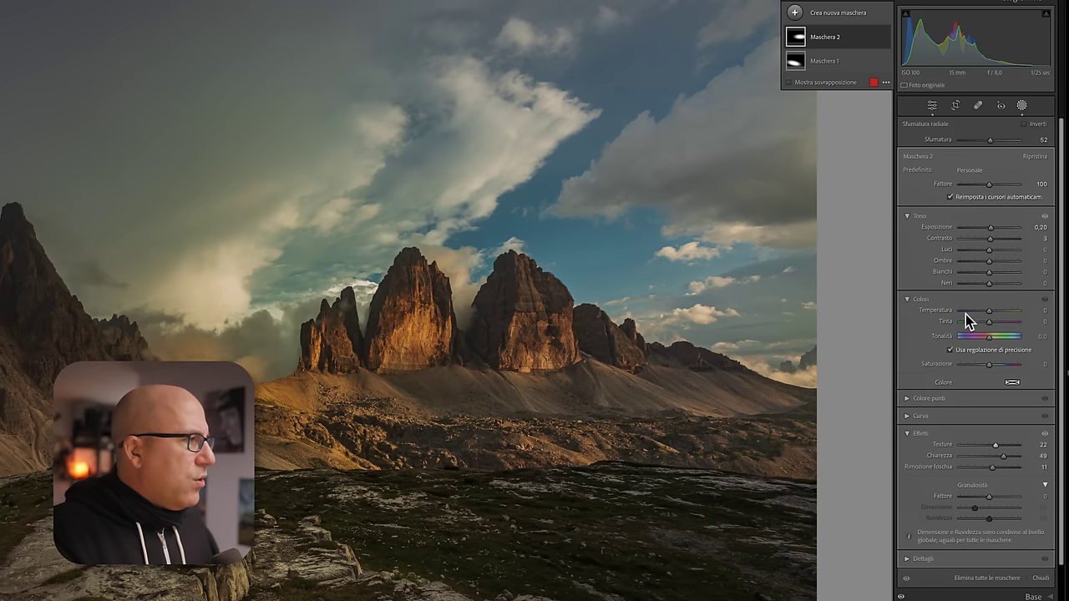
{"action": "left_click_drag", "start_coordinate": [990, 310], "coordinate": [992, 310]}
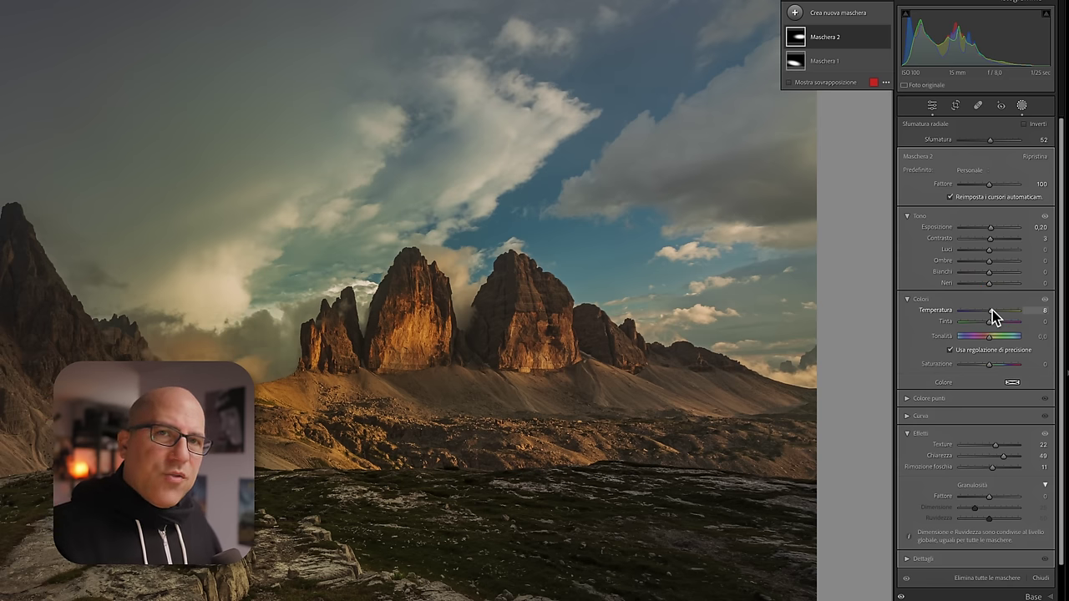
{"action": "double_click", "coordinate": [992, 310]}
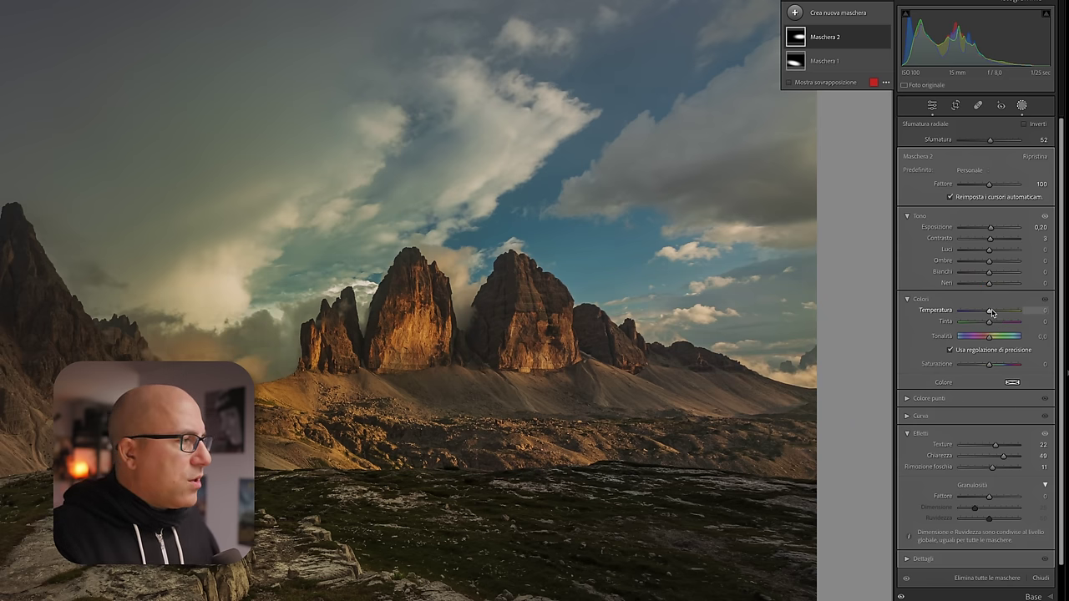
- Sample the orange rock colour on the peaks with Mask 2's Point Color dropper
{"action": "left_click", "coordinate": [908, 302]}
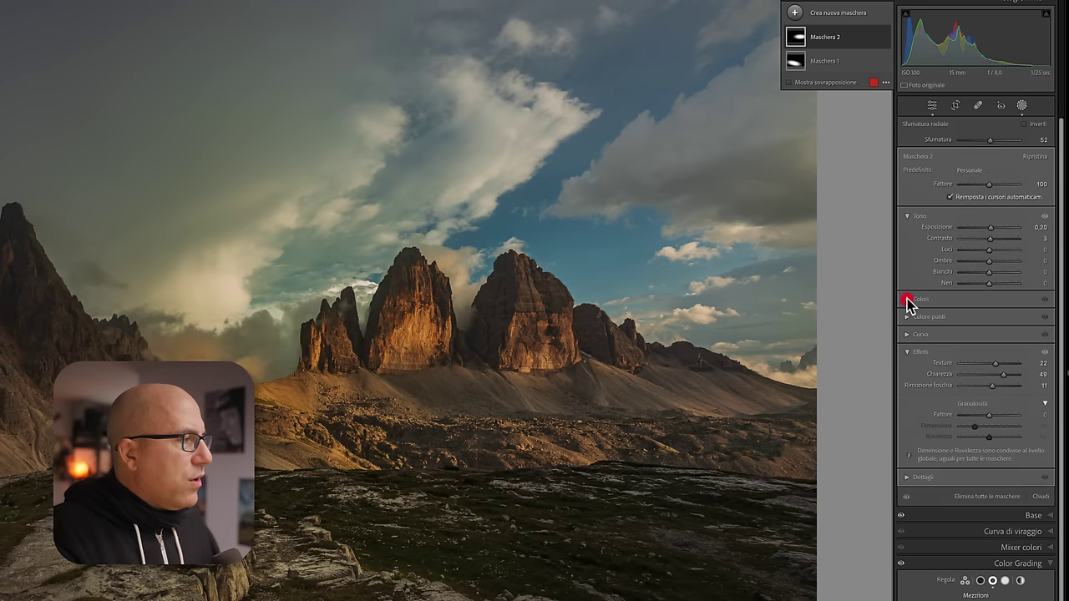
{"action": "left_click", "coordinate": [908, 317]}
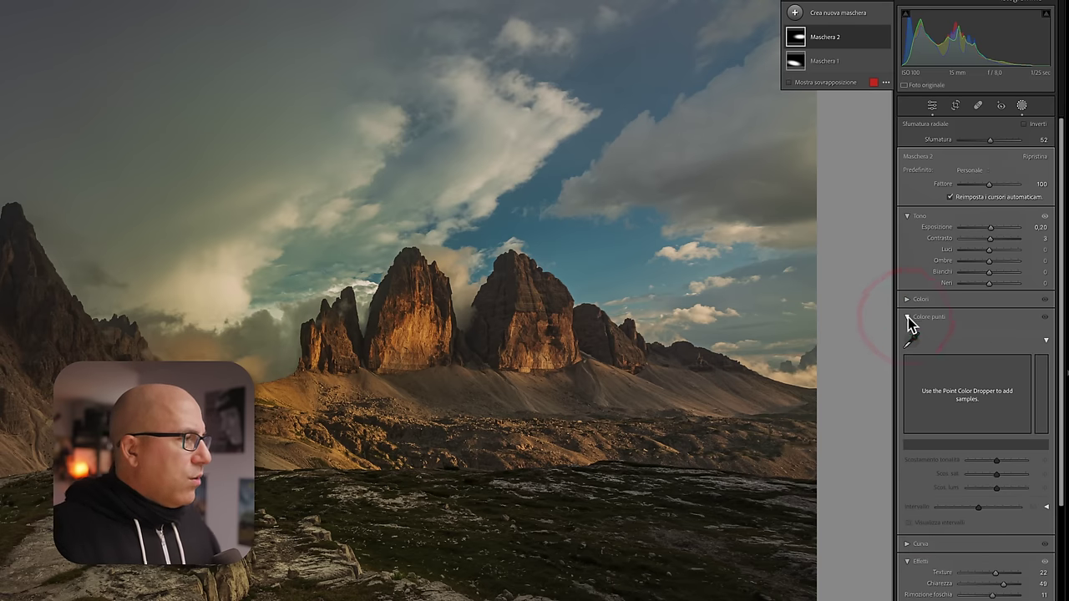
{"action": "left_click", "coordinate": [911, 338]}
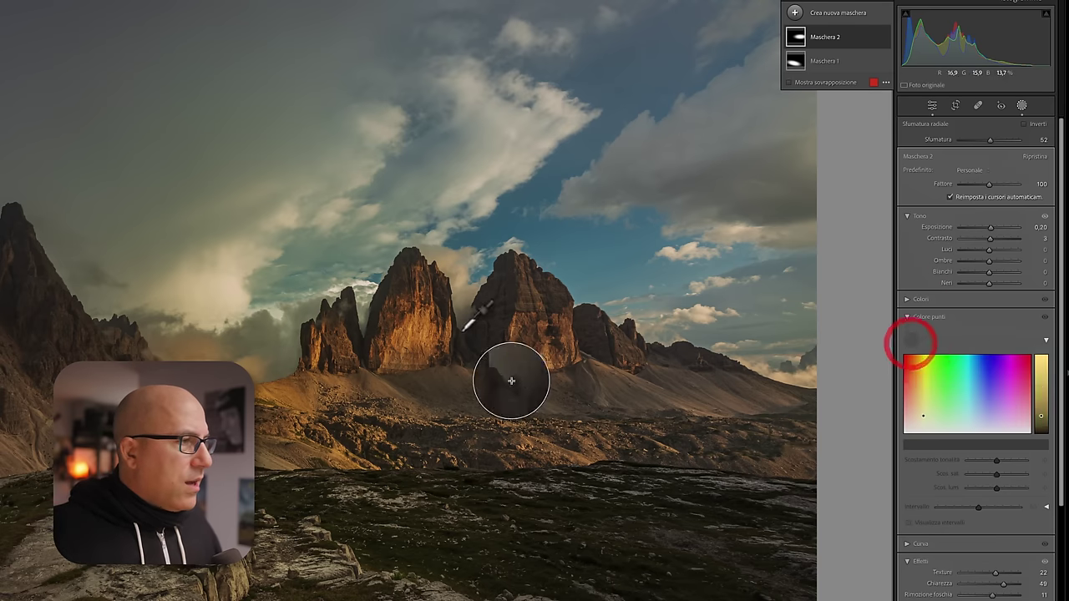
{"action": "left_click", "coordinate": [420, 331]}
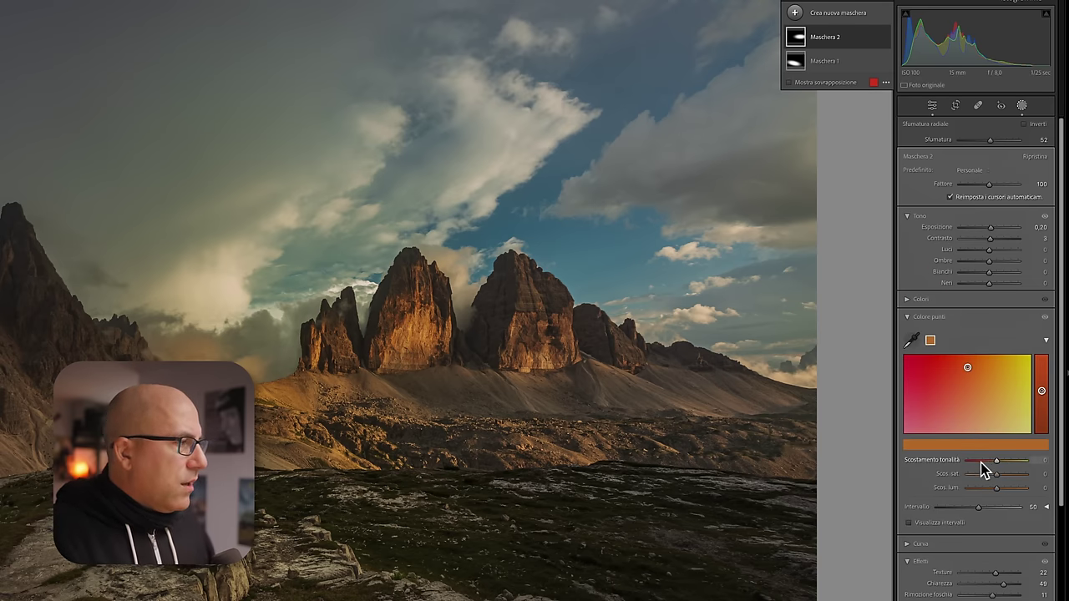
{"action": "left_click", "coordinate": [910, 523]}
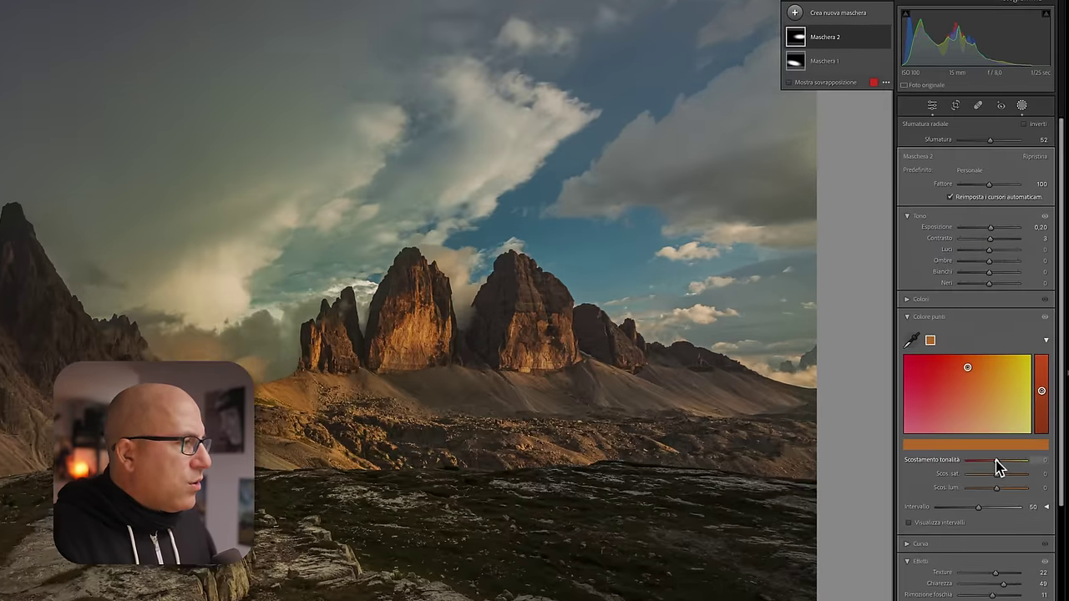
- Shift the sampled colour's hue to -11, widen its range to 100, and raise saturation
{"action": "left_click_drag", "start_coordinate": [995, 462], "coordinate": [993, 460]}
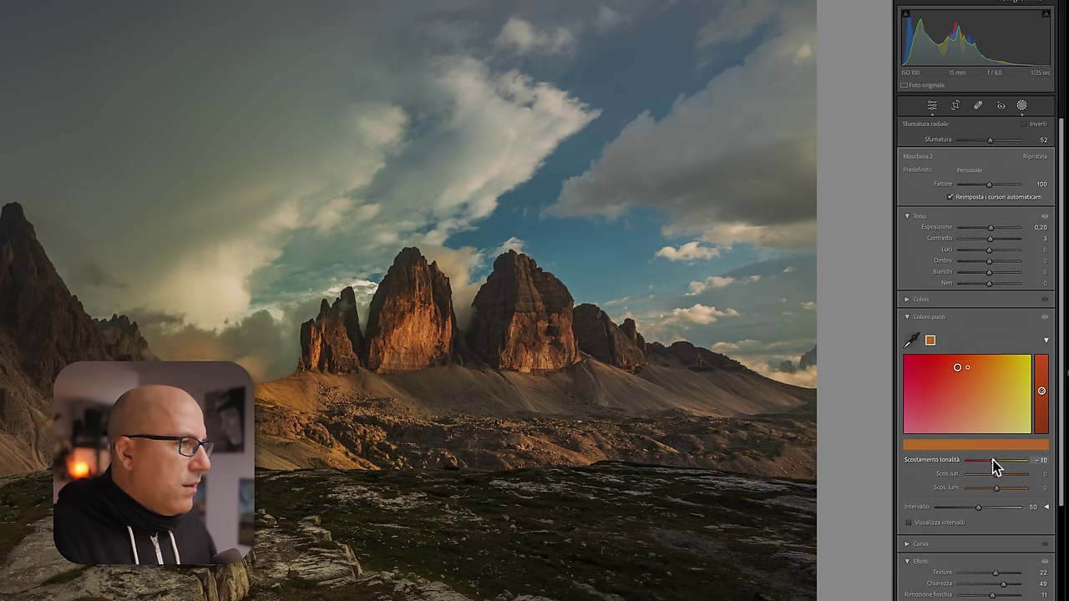
{"action": "left_click_drag", "start_coordinate": [993, 461], "coordinate": [991, 459]}
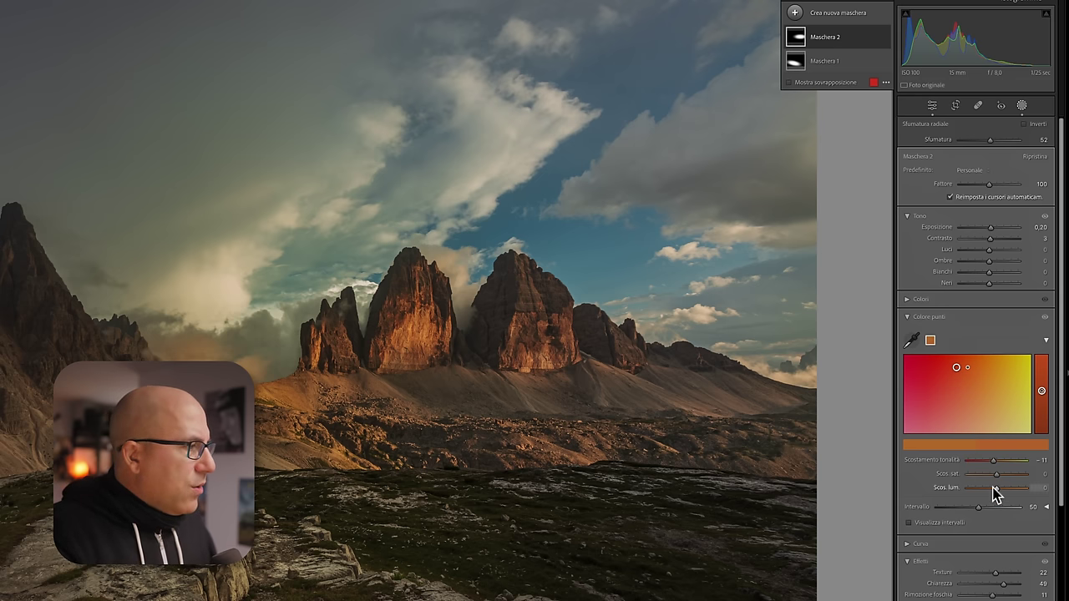
{"action": "left_click_drag", "start_coordinate": [979, 510], "coordinate": [1036, 506]}
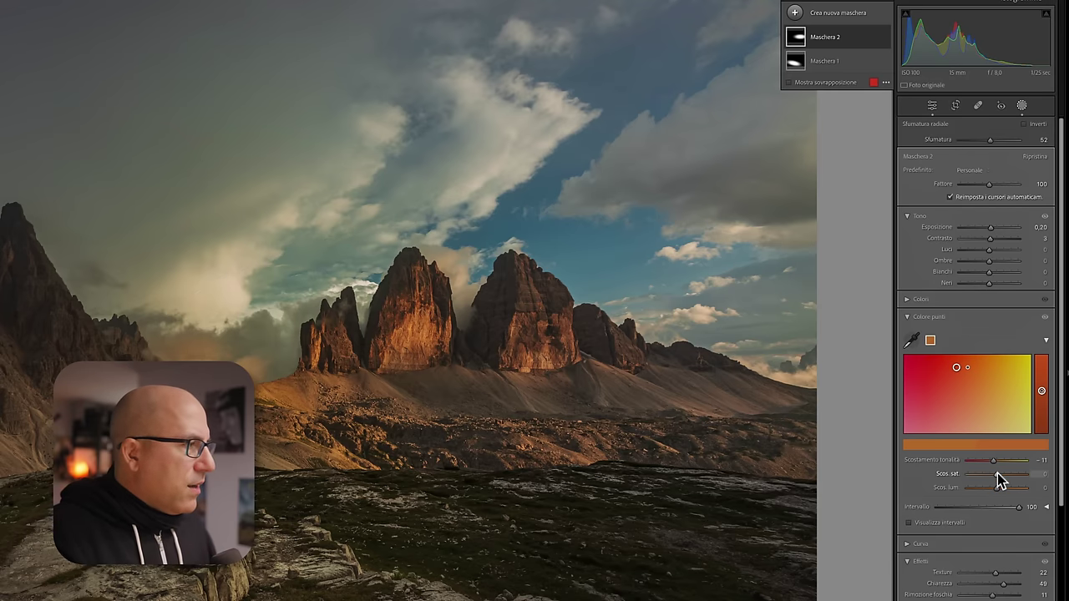
{"action": "left_click_drag", "start_coordinate": [997, 474], "coordinate": [998, 473]}
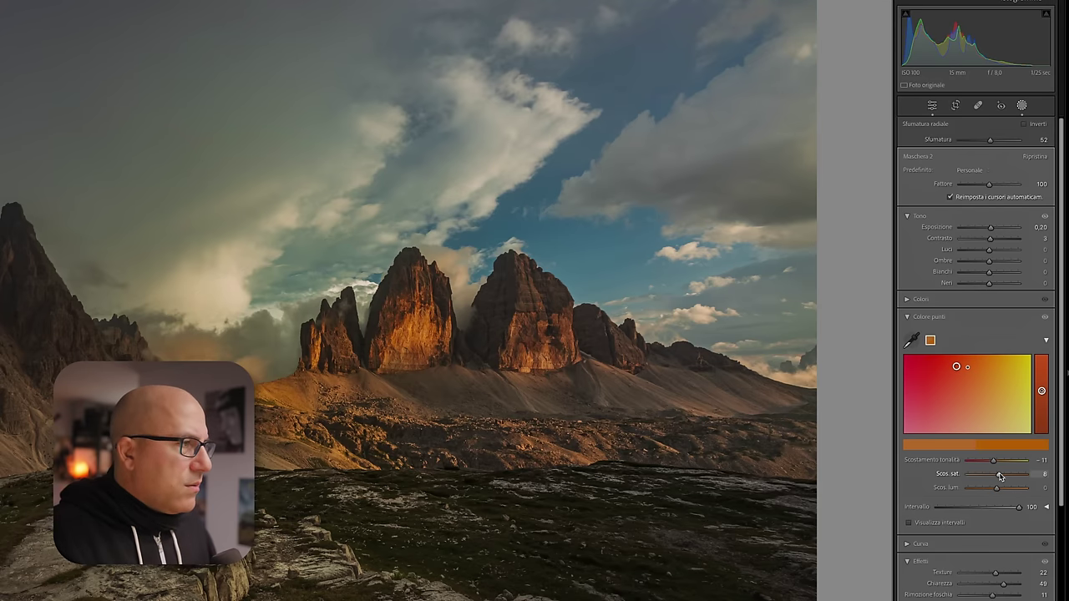
{"action": "left_click_drag", "start_coordinate": [998, 472], "coordinate": [1011, 487]}
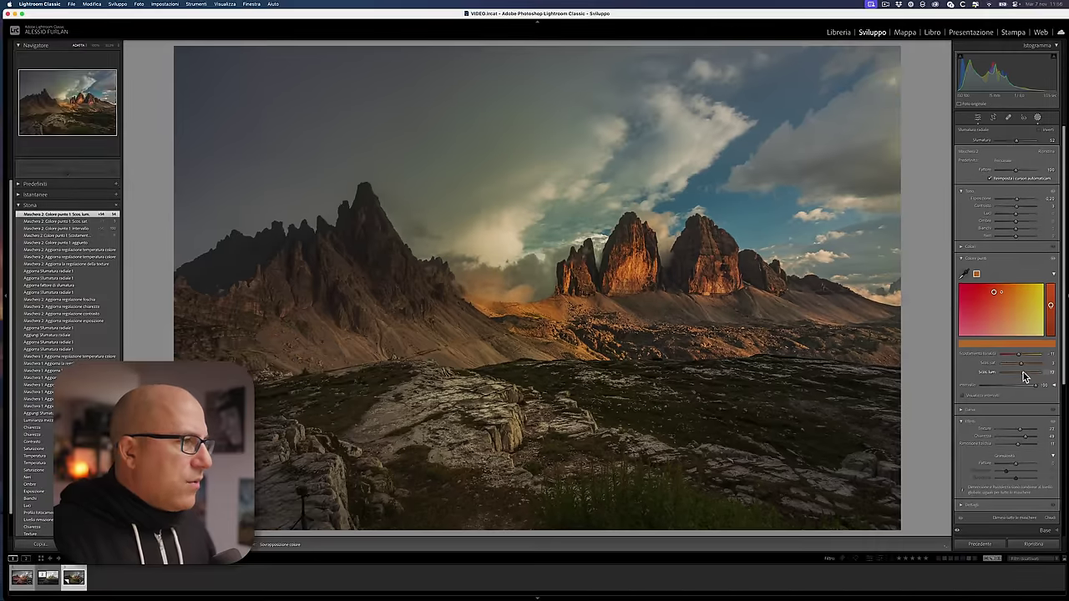
- Nudge the sampled colour's luminance, enlarge the peak ellipse leftward and shift it slightly right
{"action": "left_click_drag", "start_coordinate": [1027, 377], "coordinate": [1028, 375]}
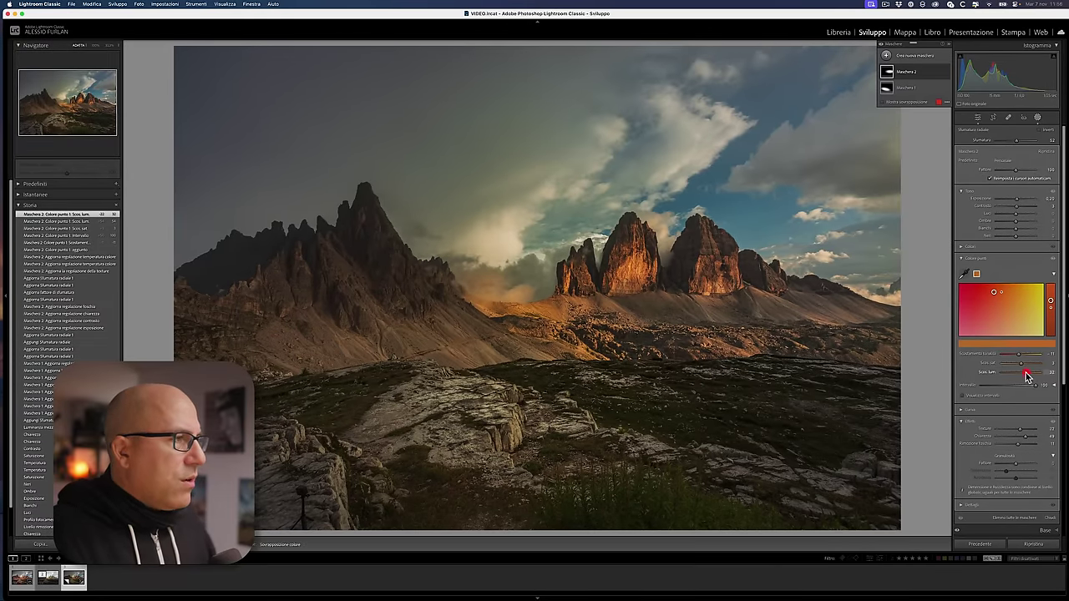
{"action": "left_click_drag", "start_coordinate": [720, 190], "coordinate": [720, 169]}
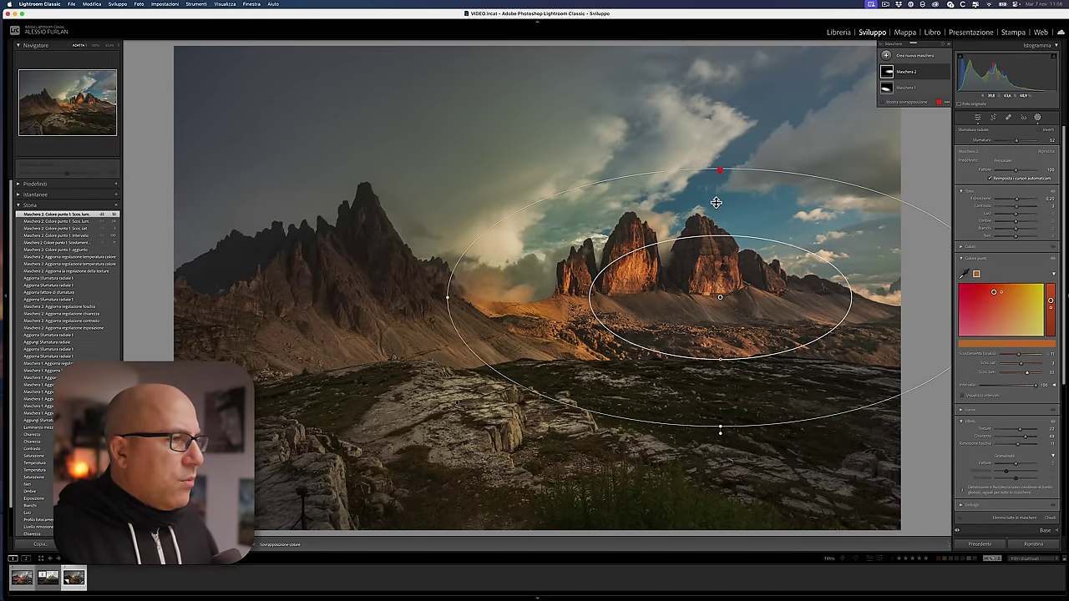
{"action": "left_click_drag", "start_coordinate": [447, 297], "coordinate": [406, 296]}
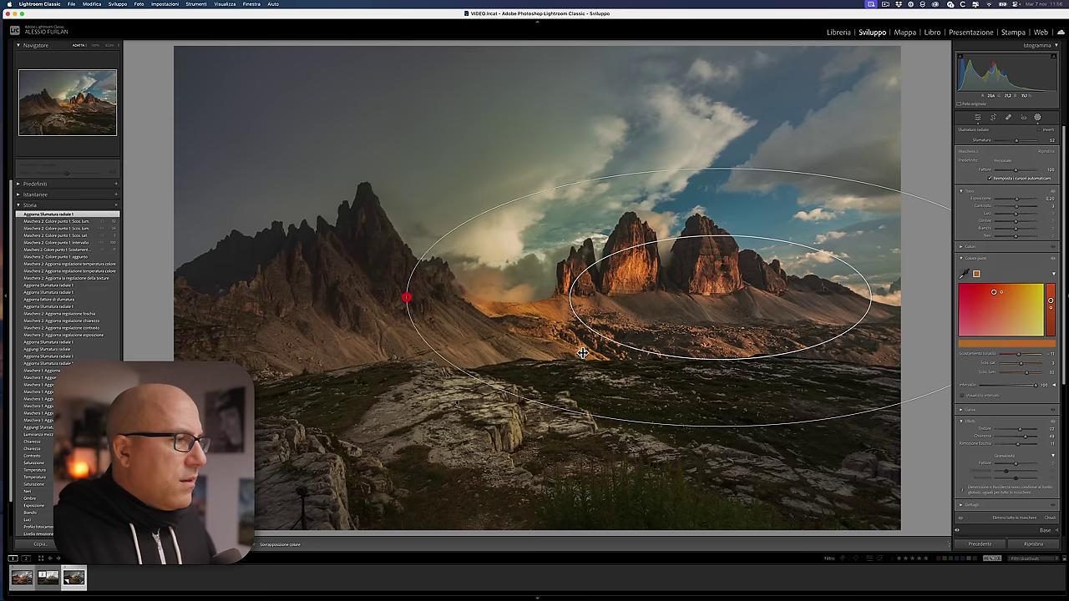
{"action": "left_click_drag", "start_coordinate": [721, 432], "coordinate": [720, 419]}
{"action": "mouse_move", "coordinate": [748, 325]}
{"action": "left_mouse_down"}
{"action": "mouse_move", "coordinate": [761, 328]}
{"action": "mouse_move", "coordinate": [742, 326]}
{"action": "left_mouse_up"}
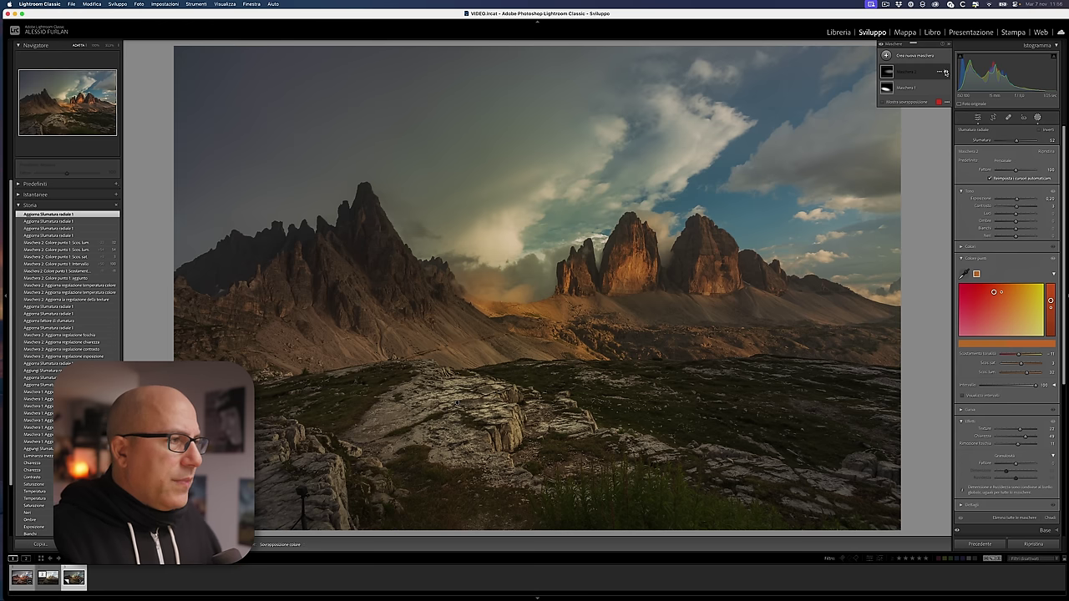
{"action": "mouse_move", "coordinate": [893, 71]}
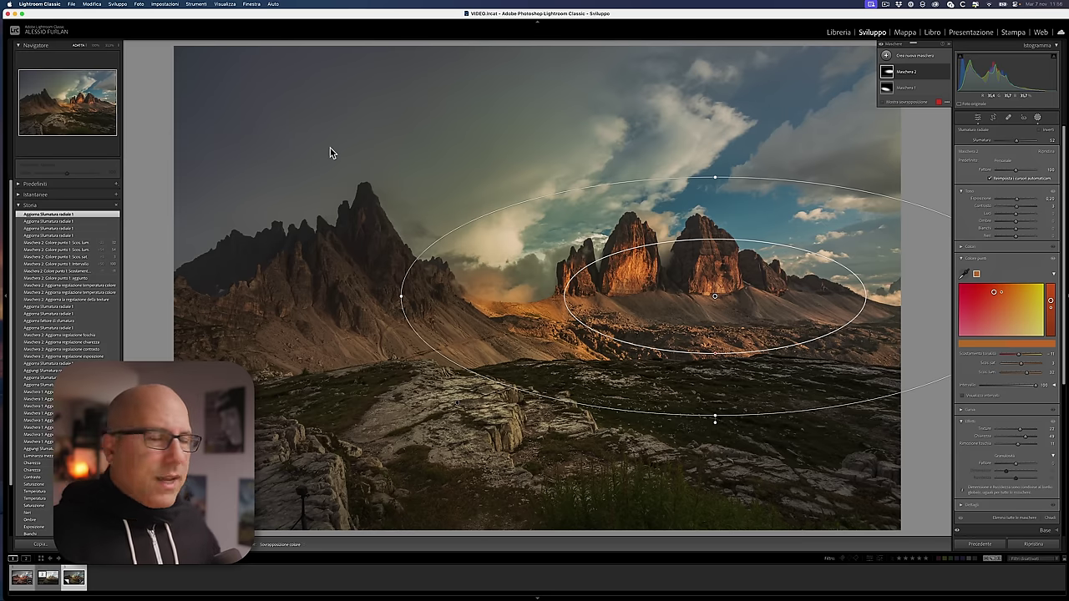
- Draw a linear gradient mask over the upper-left sky and lower its exposure
{"action": "left_click", "coordinate": [886, 55]}
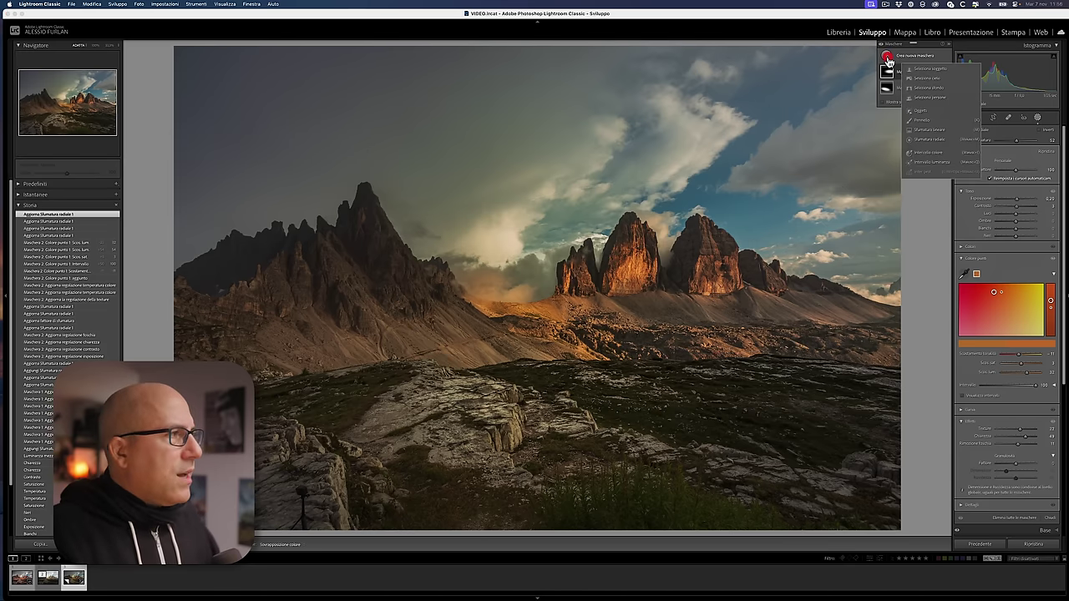
{"action": "left_click", "coordinate": [925, 131]}
{"action": "left_click_drag", "start_coordinate": [256, 74], "coordinate": [348, 274]}
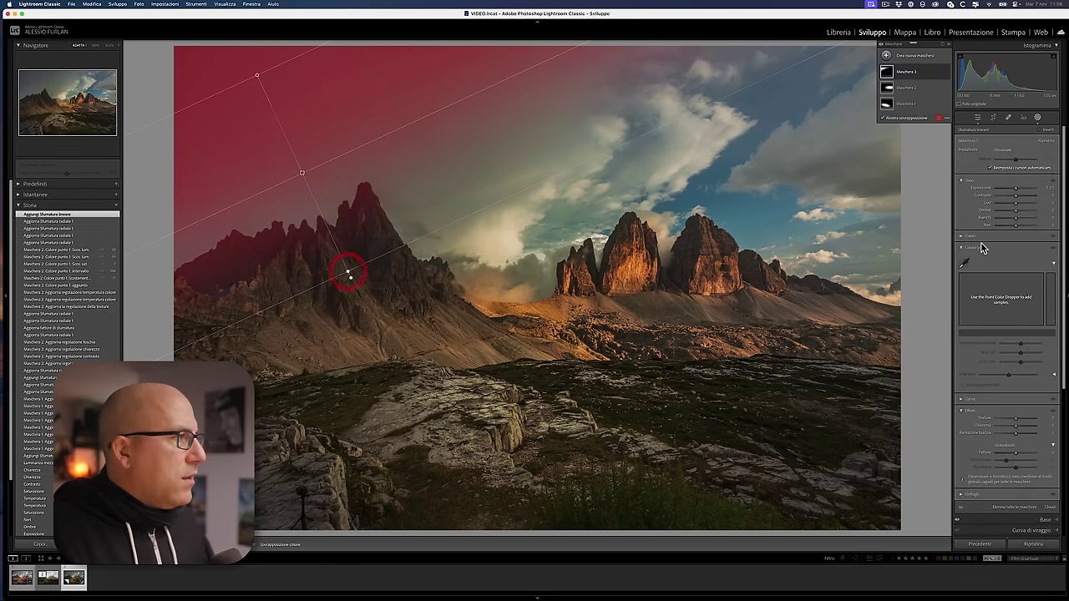
{"action": "mouse_move", "coordinate": [1016, 189]}
{"action": "left_mouse_down"}
{"action": "mouse_move", "coordinate": [1000, 199]}
{"action": "mouse_move", "coordinate": [1018, 198]}
{"action": "left_mouse_up"}
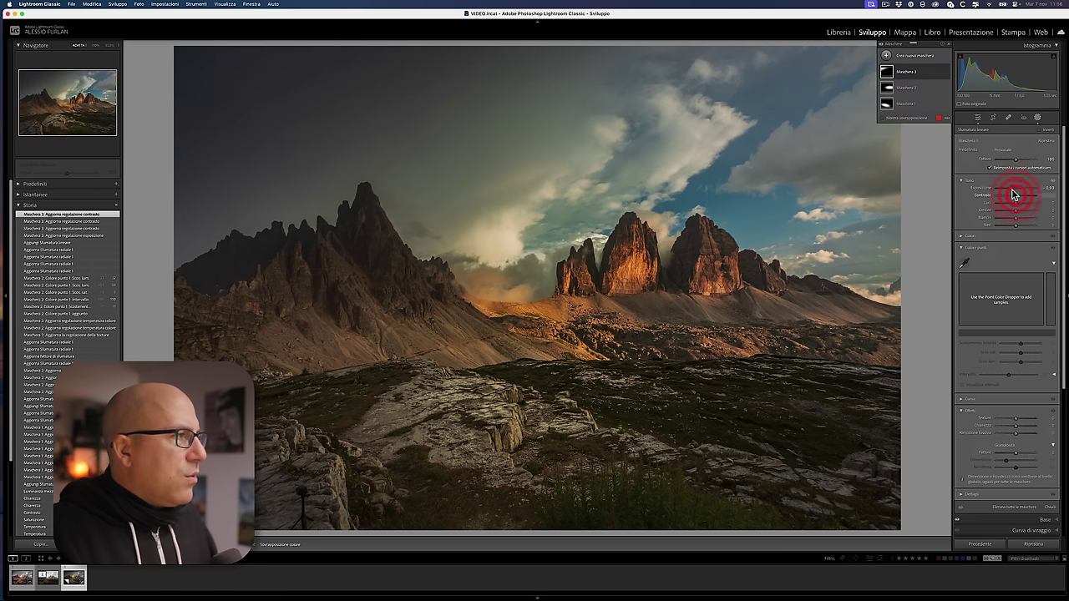
{"action": "left_click_drag", "start_coordinate": [1011, 187], "coordinate": [1012, 187]}
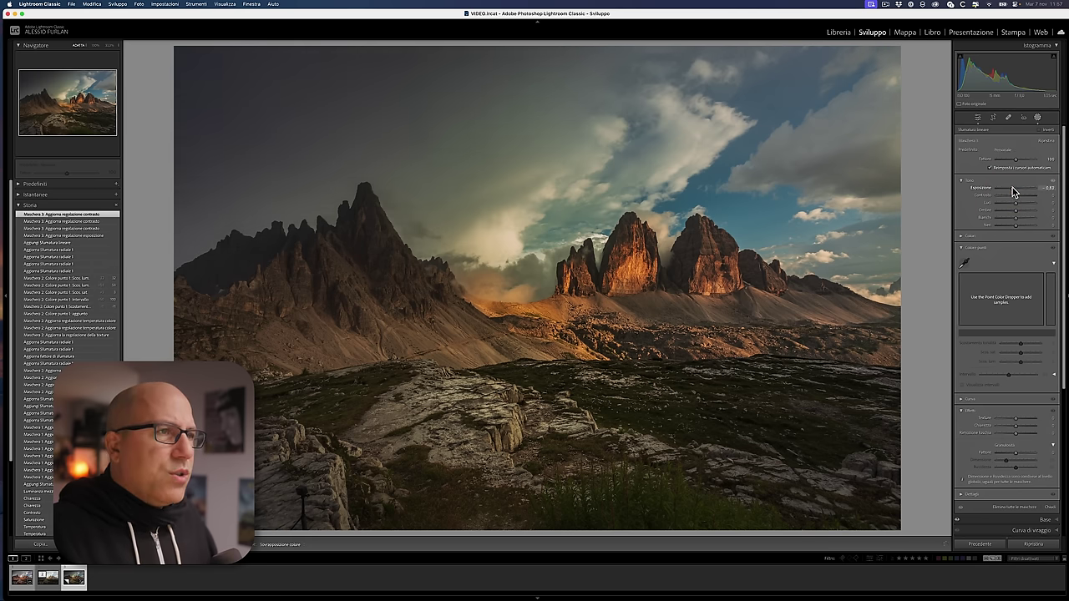
- Rotate and reposition the sky gradient and raise its contrast to about 19
{"action": "left_click_drag", "start_coordinate": [507, 81], "coordinate": [524, 102]}
{"action": "left_click_drag", "start_coordinate": [302, 173], "coordinate": [320, 164]}
{"action": "left_click_drag", "start_coordinate": [1016, 197], "coordinate": [1019, 199]}
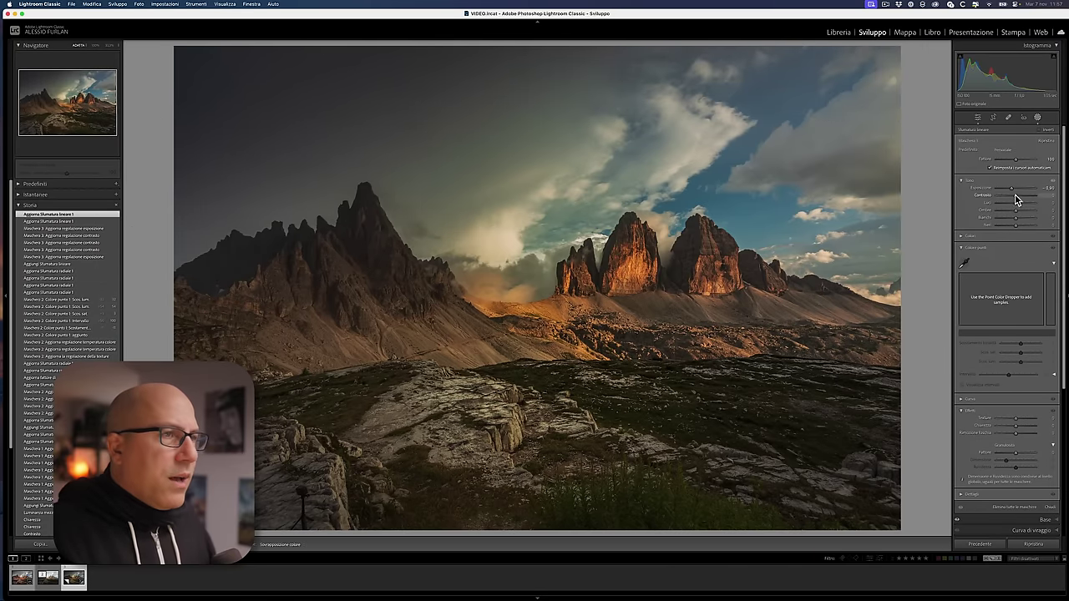
{"action": "left_click_drag", "start_coordinate": [1020, 197], "coordinate": [1028, 199]}
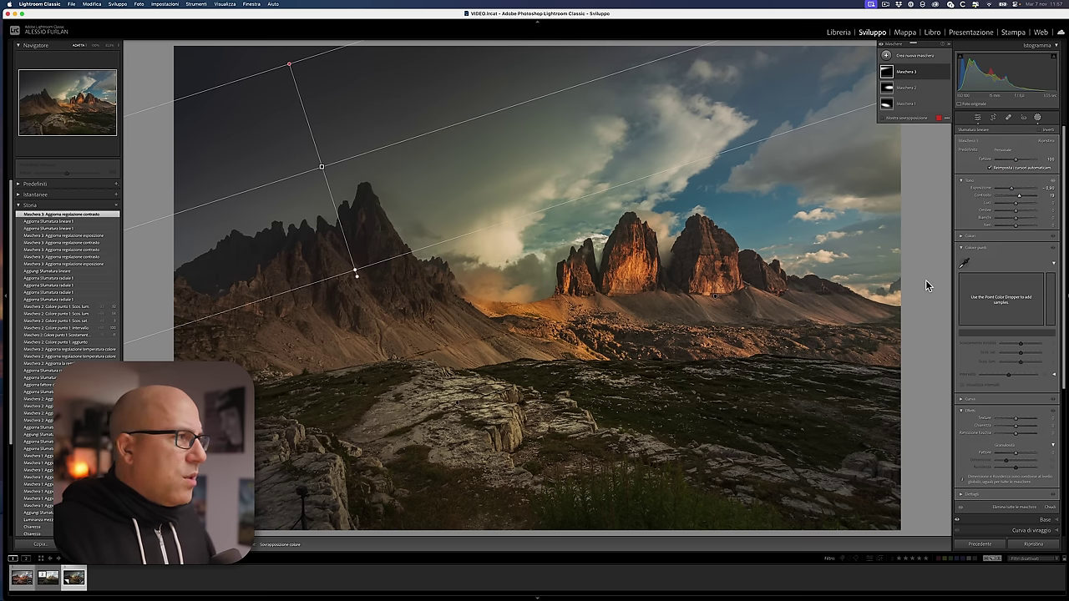
- Close masking, compare before and after, and zoom in and out on the foreground rocks
{"action": "left_click", "coordinate": [1037, 118]}
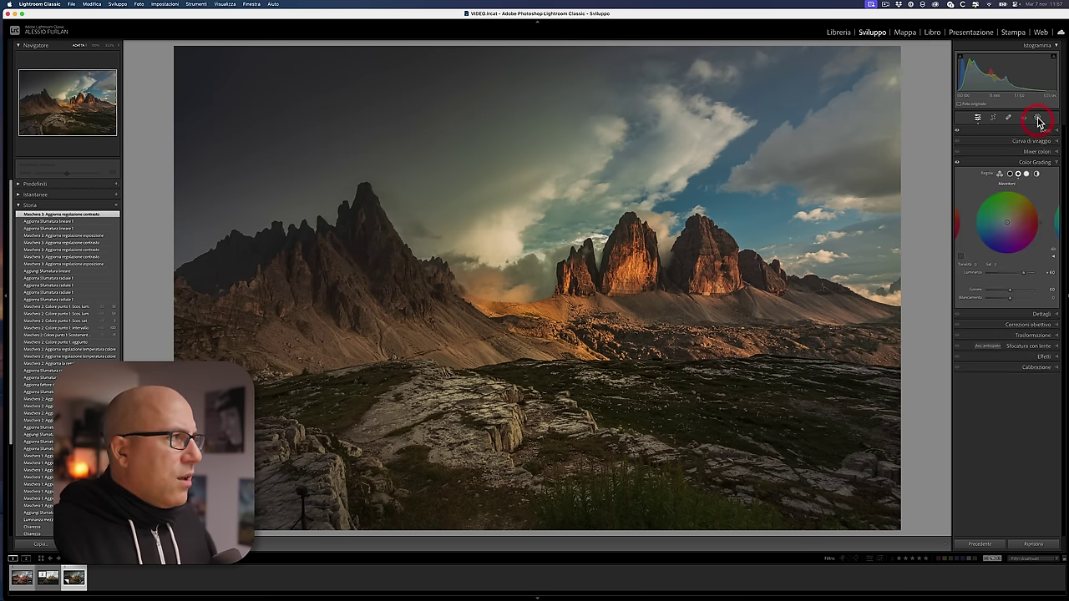
{"action": "key", "text": "backslash"}
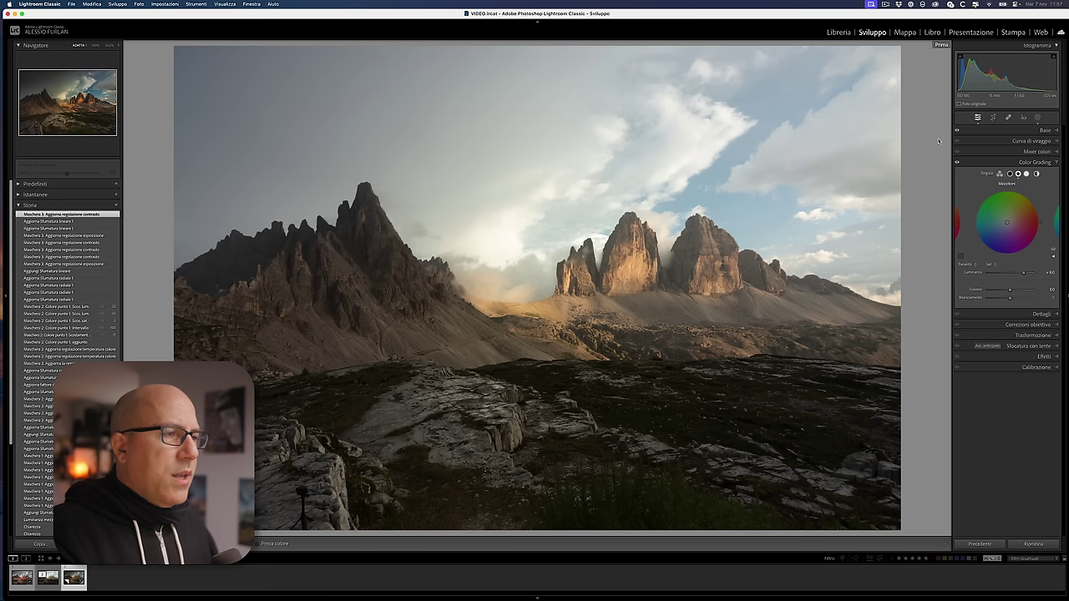
{"action": "key", "text": "backslash"}
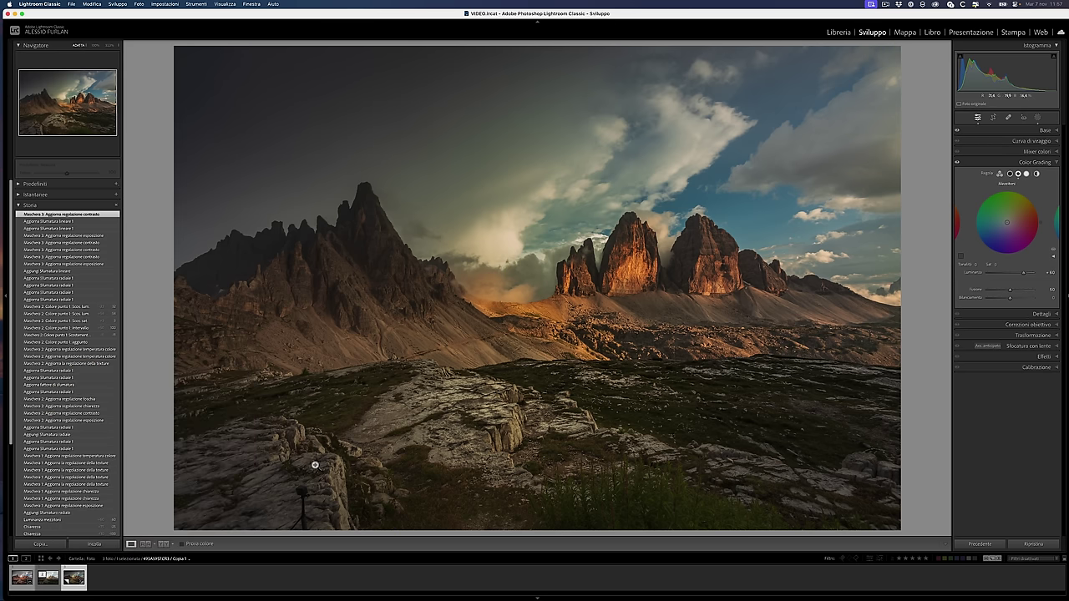
{"action": "left_click", "coordinate": [304, 499]}
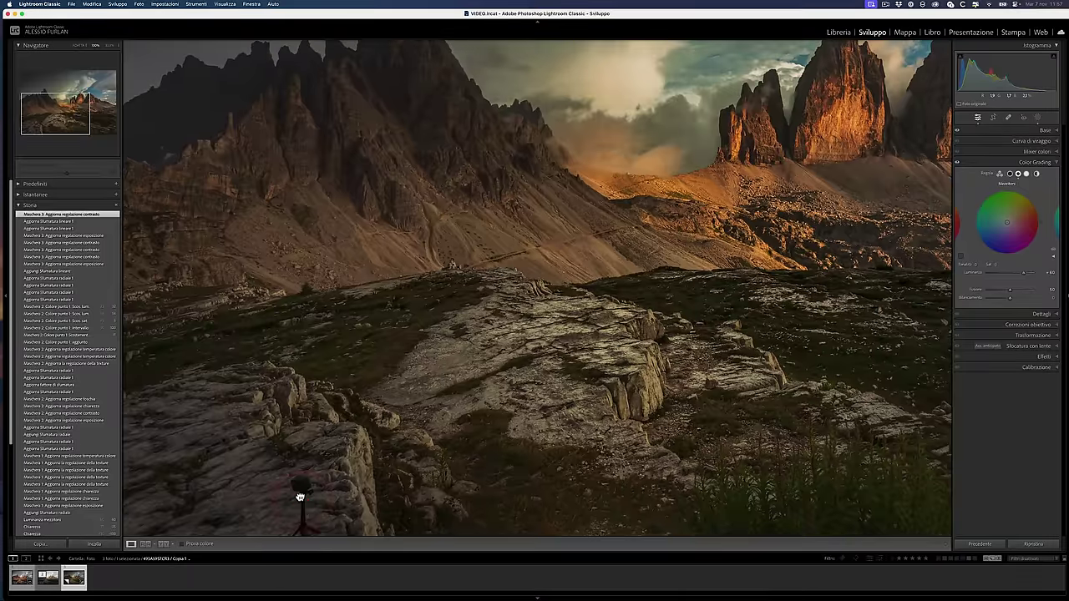
{"action": "left_click", "coordinate": [300, 497]}
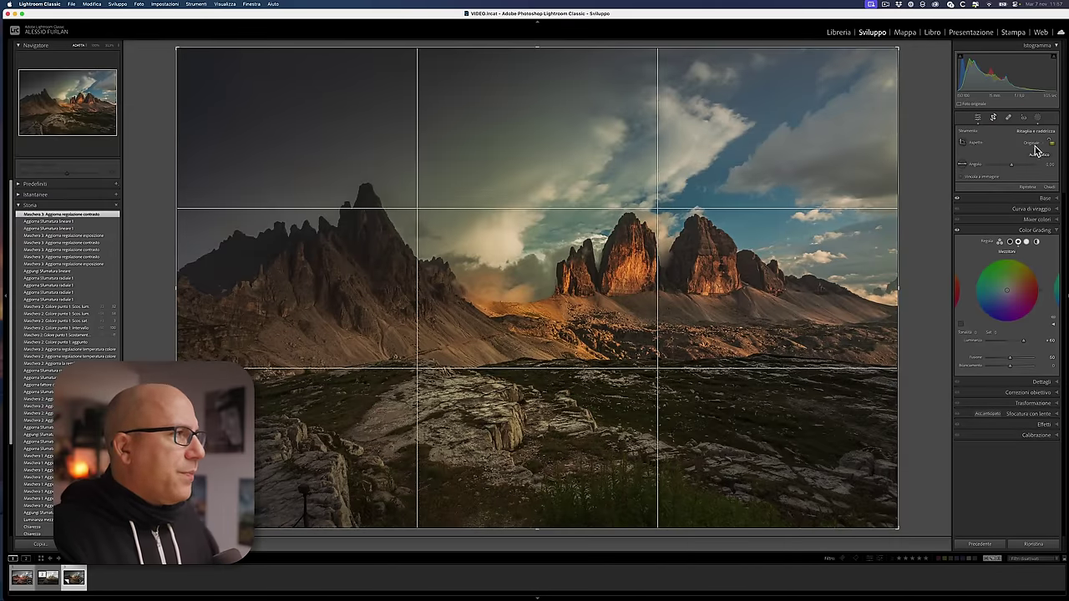
- Crop to 16 x 9, auto-straighten, and shift the photo within the crop frame
{"action": "left_click", "coordinate": [1036, 143]}
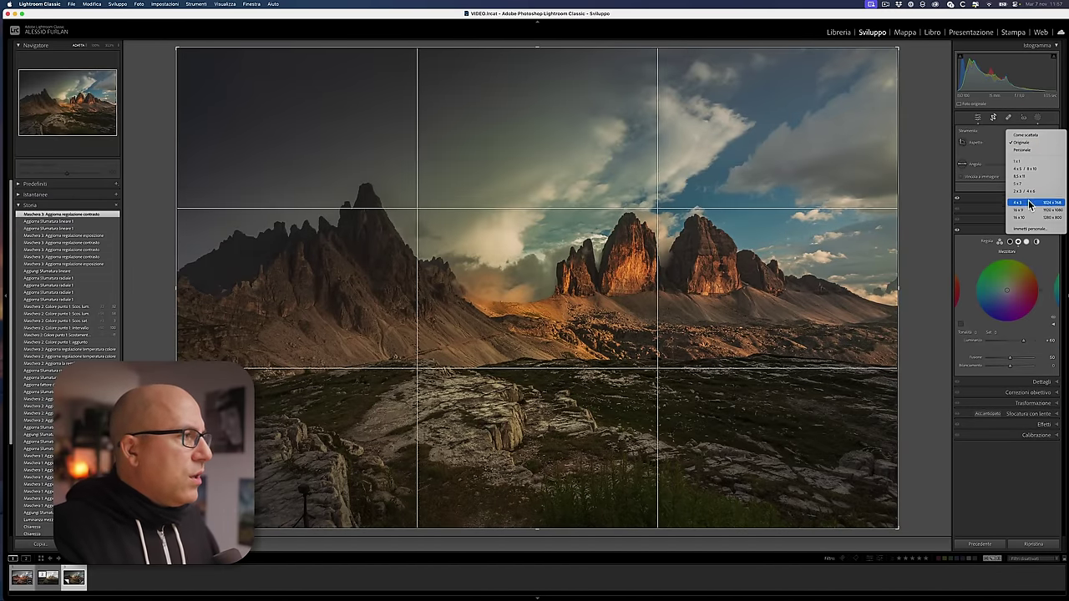
{"action": "left_click", "coordinate": [1028, 209]}
{"action": "left_click", "coordinate": [1039, 156]}
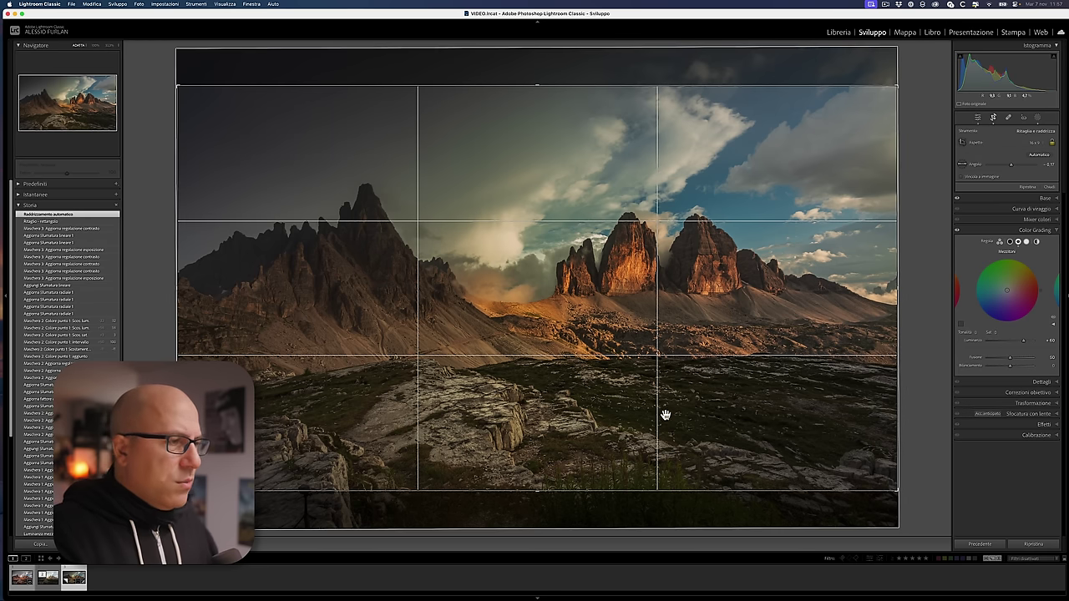
{"action": "left_click_drag", "start_coordinate": [671, 420], "coordinate": [675, 432]}
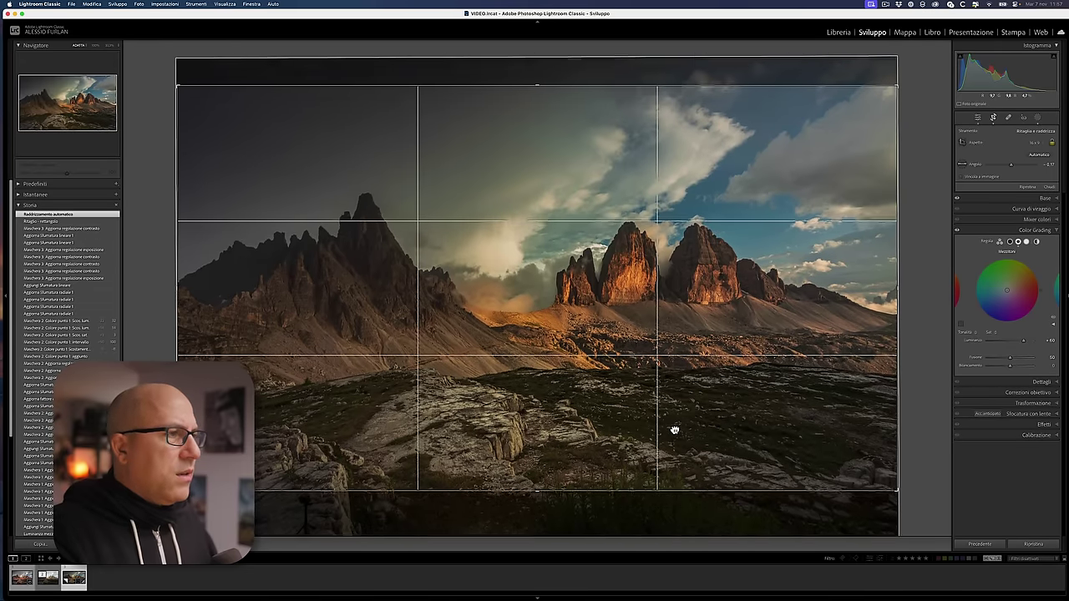
- Apply the crop, heal a blemish on the lower-left foreground rocks, and zoom back to fit
{"action": "left_click", "coordinate": [994, 119]}
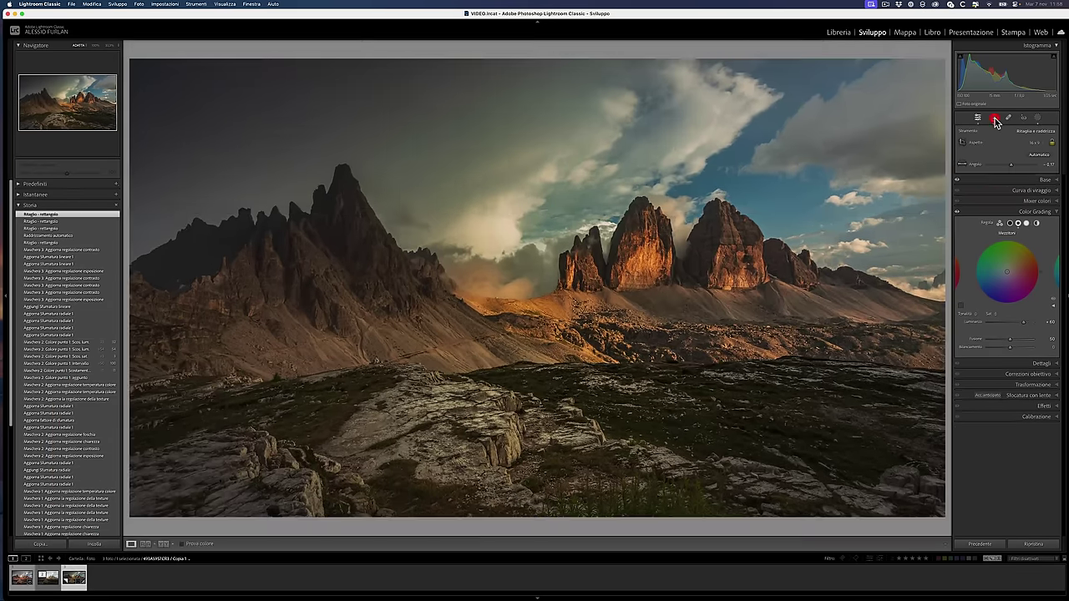
{"action": "left_click", "coordinate": [271, 514]}
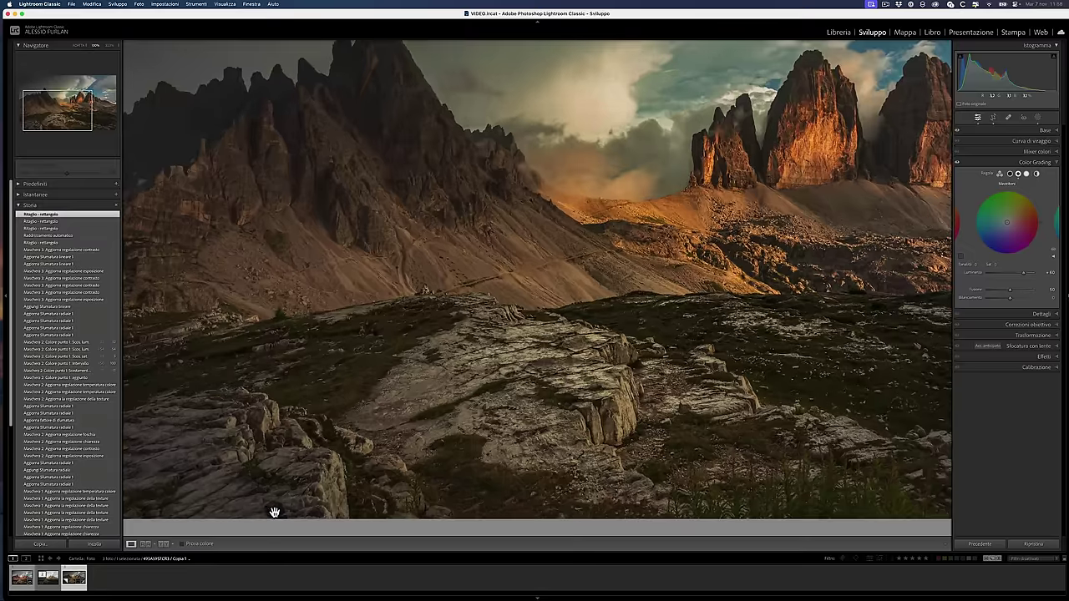
{"action": "left_click", "coordinate": [1010, 118]}
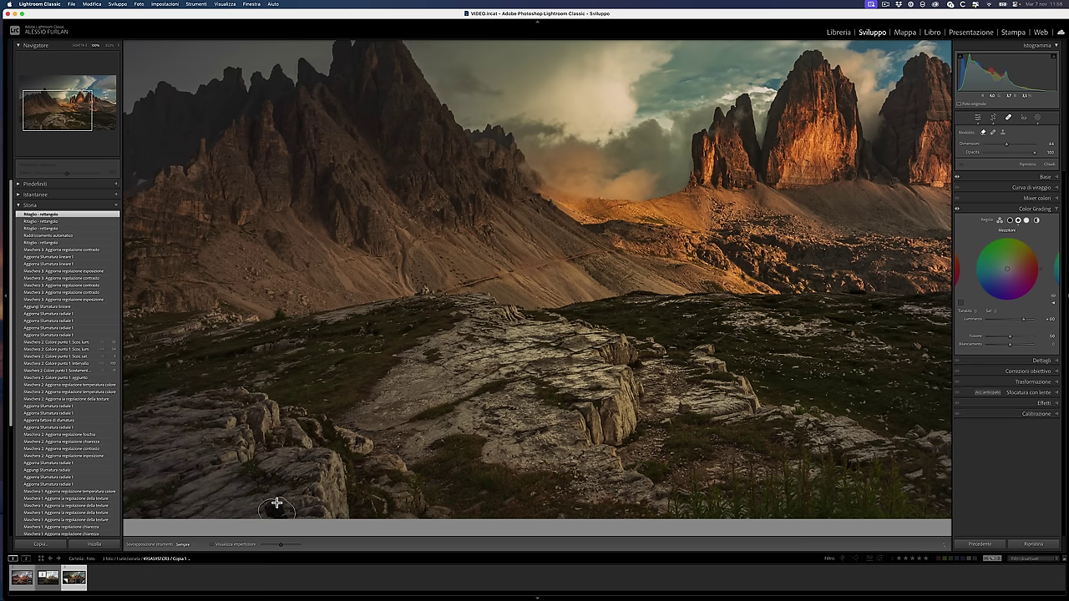
{"action": "left_click", "coordinate": [270, 510]}
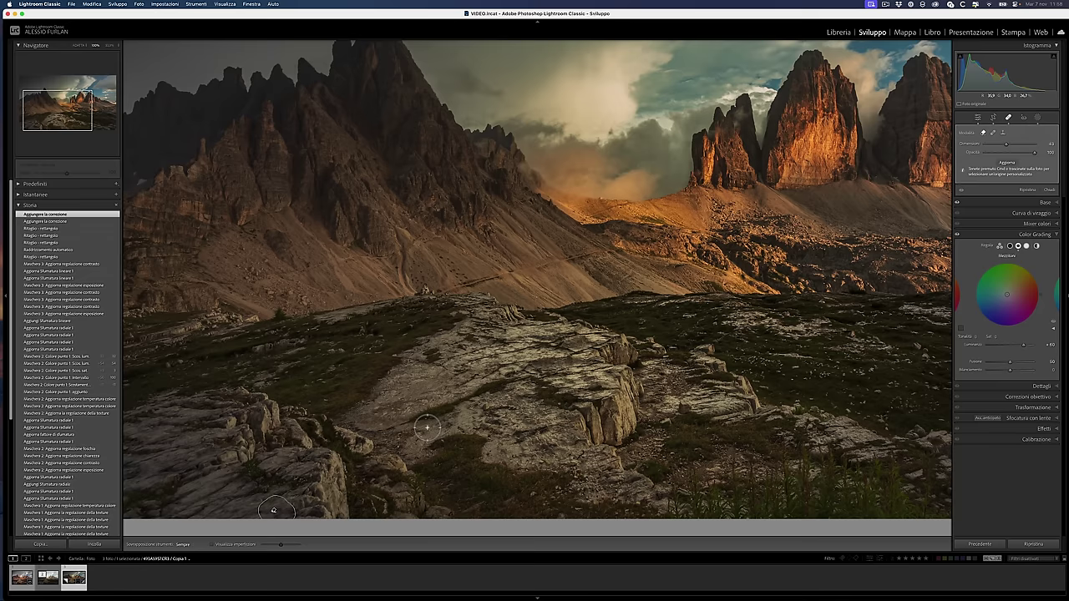
{"action": "left_click", "coordinate": [1038, 121]}
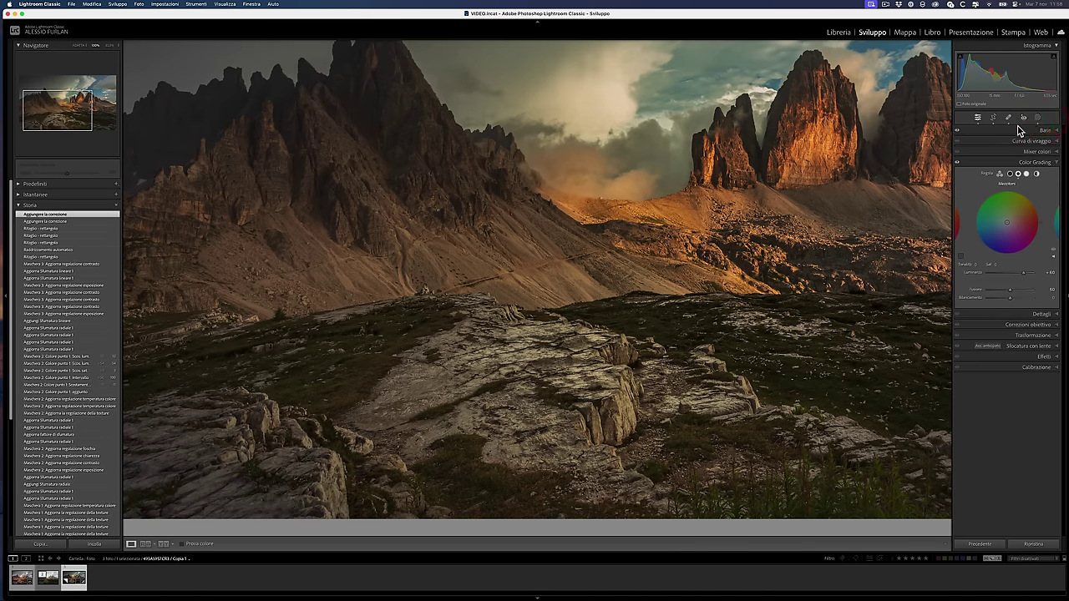
{"action": "left_click", "coordinate": [639, 250]}
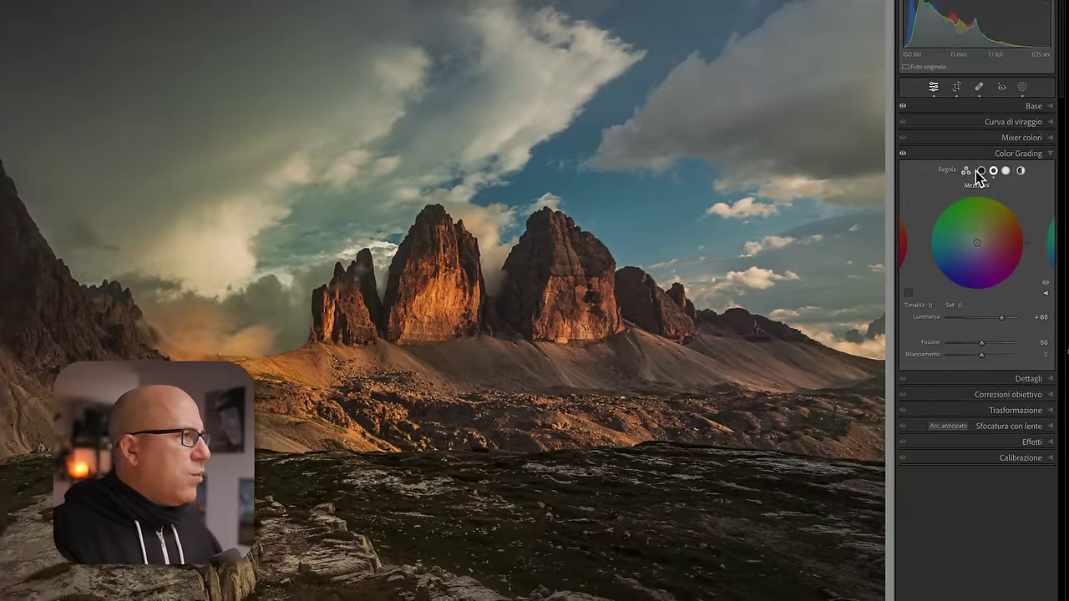
- Tint the shadows reddish-pink in Color Grading at hue 348, saturation about 15
{"action": "left_click", "coordinate": [999, 174]}
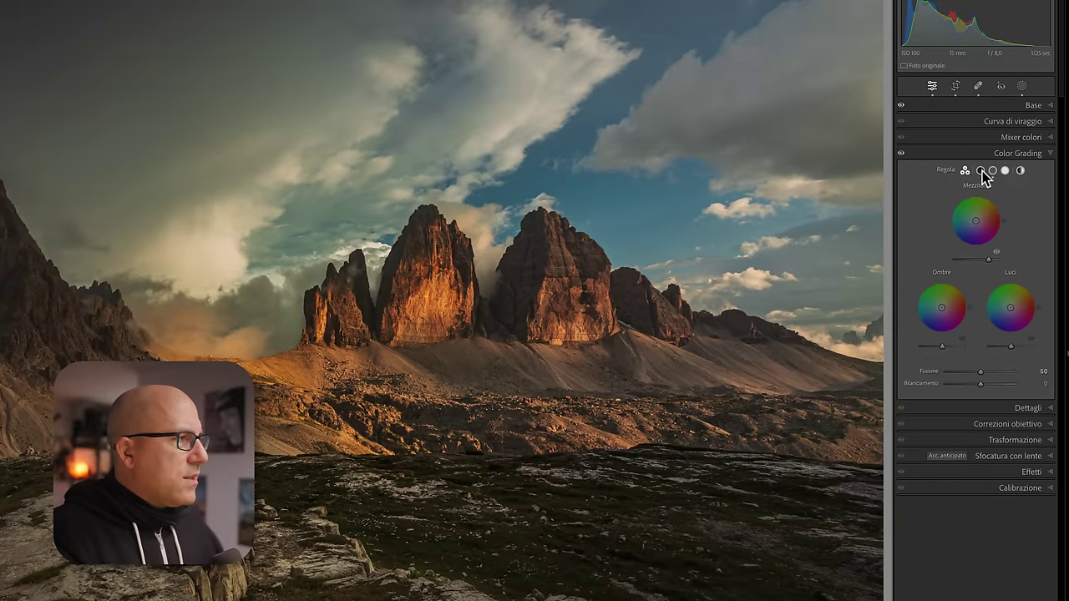
{"action": "left_click", "coordinate": [981, 171]}
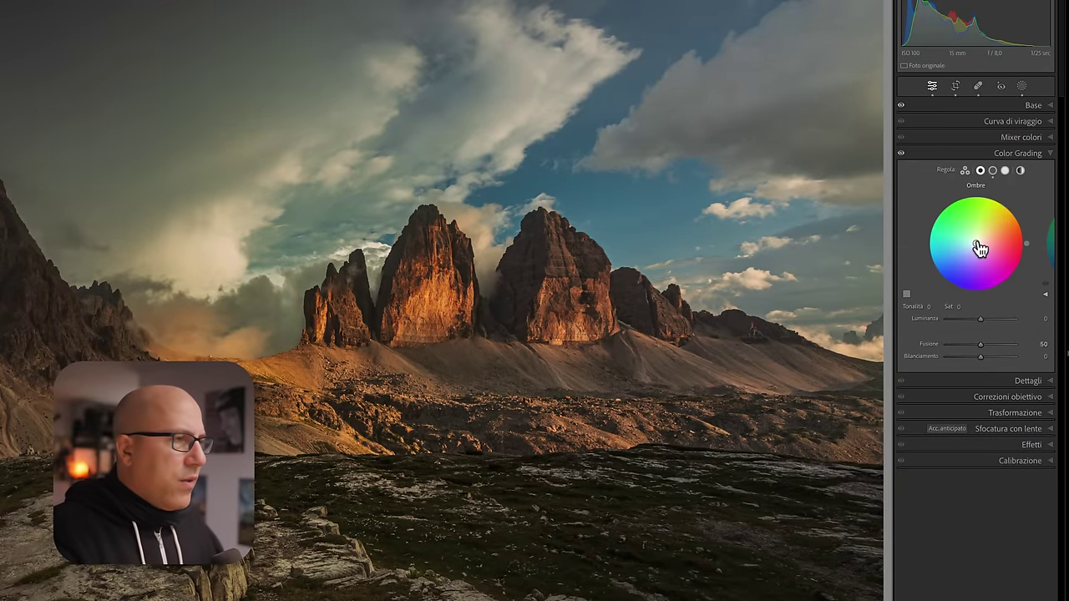
{"action": "left_click_drag", "start_coordinate": [981, 240], "coordinate": [977, 244]}
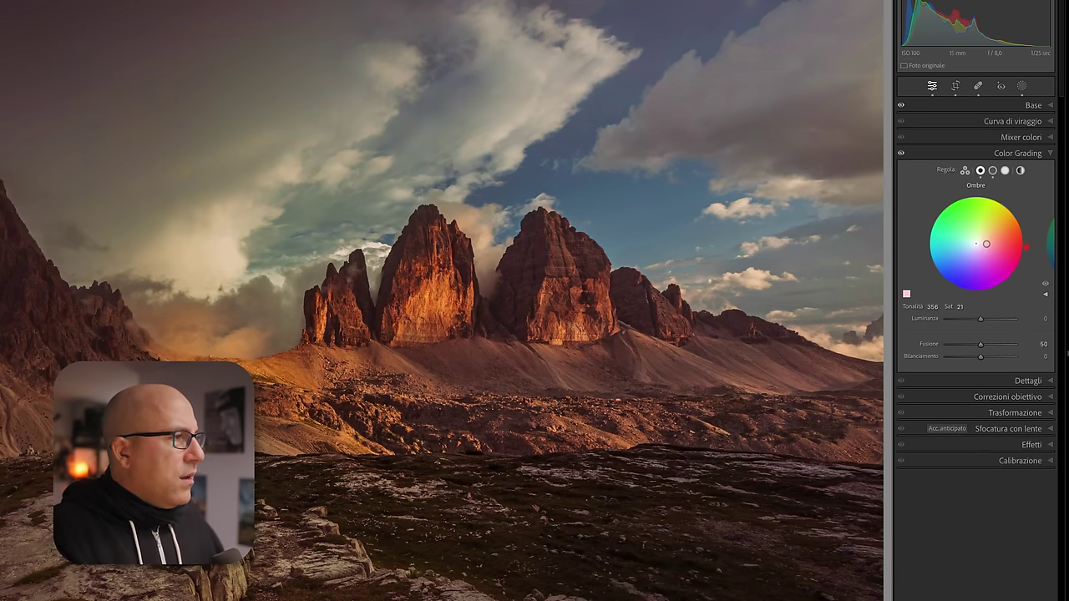
{"action": "left_click_drag", "start_coordinate": [990, 245], "coordinate": [990, 246]}
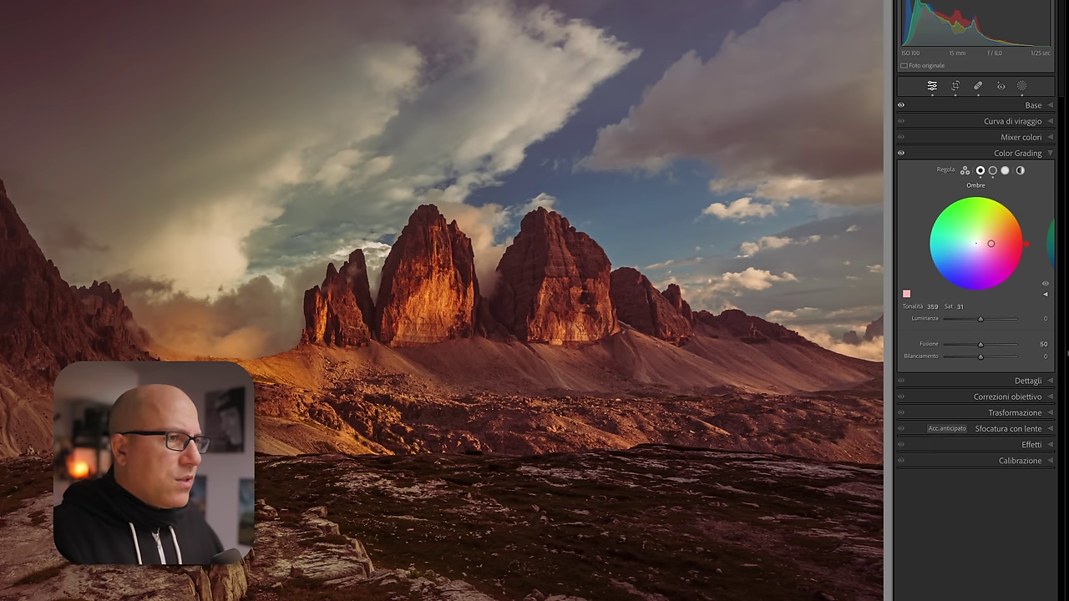
{"action": "left_click_drag", "start_coordinate": [991, 242], "coordinate": [989, 245]}
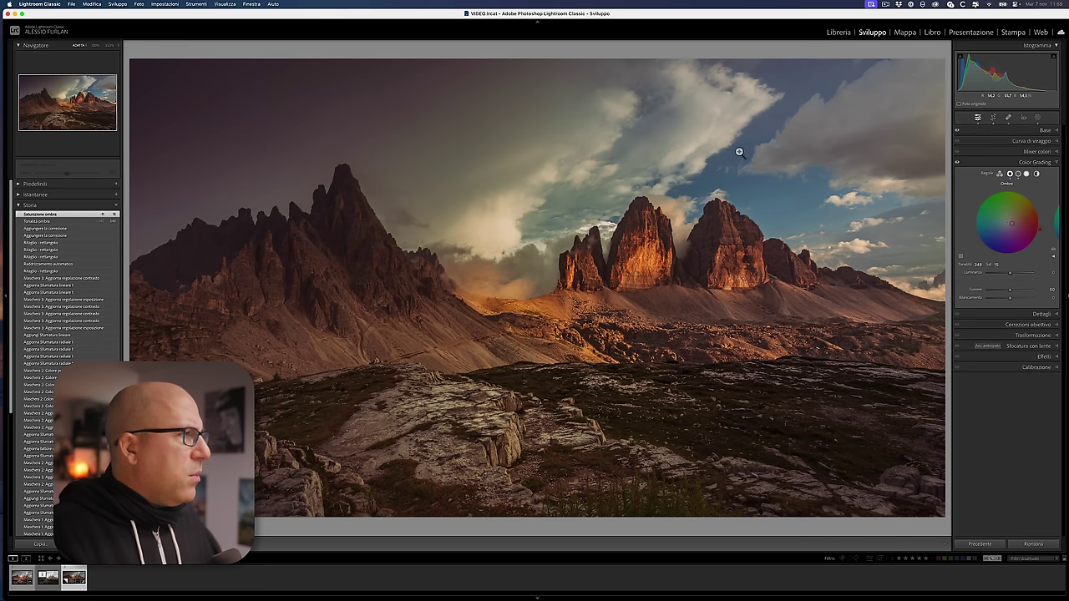
- Add a radial mask over the left peaks, raising its exposure and texture
{"action": "left_click", "coordinate": [1040, 122]}
{"action": "left_click", "coordinate": [887, 55]}
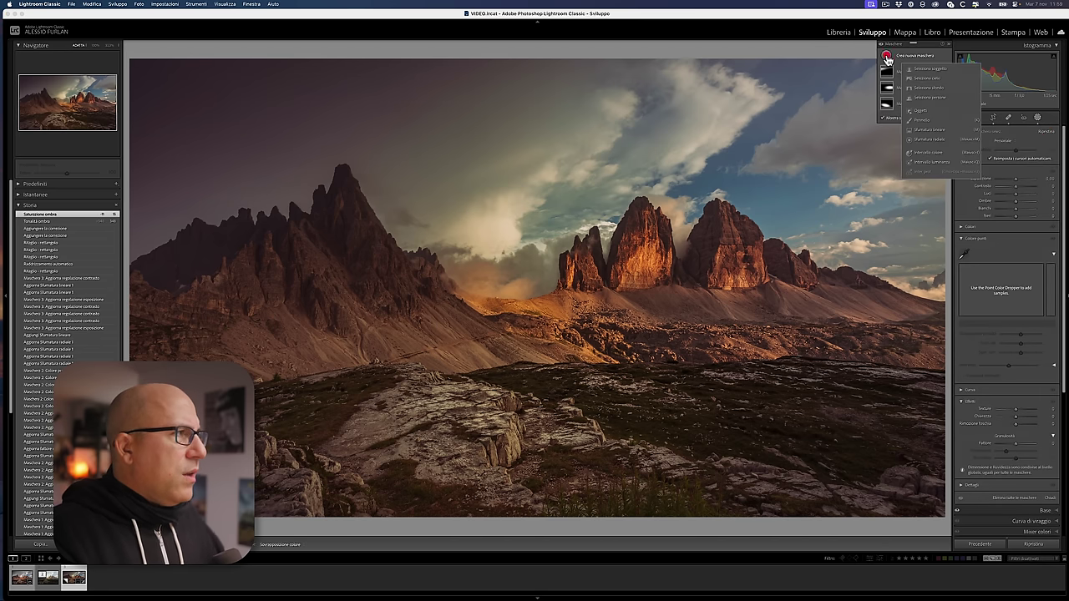
{"action": "left_click", "coordinate": [923, 140]}
{"action": "left_click_drag", "start_coordinate": [321, 255], "coordinate": [415, 317]}
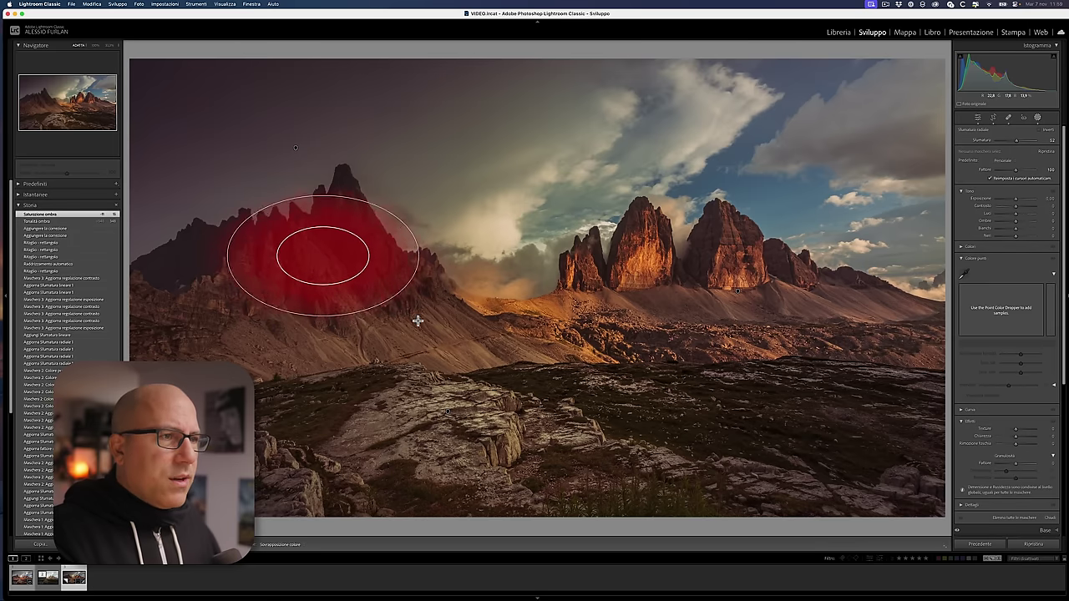
{"action": "left_click_drag", "start_coordinate": [322, 256], "coordinate": [342, 276]}
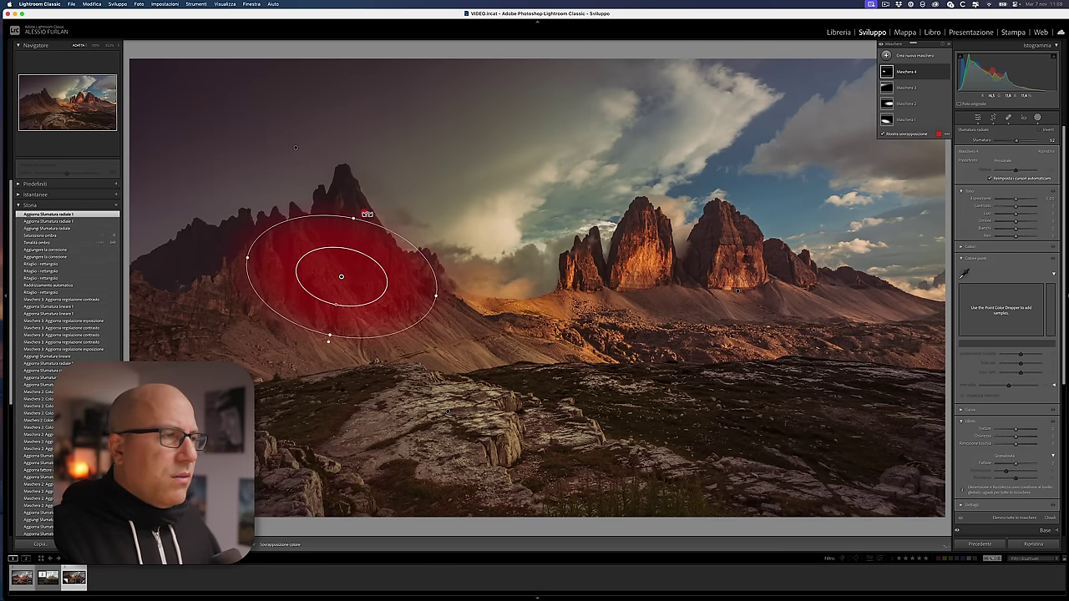
{"action": "left_click_drag", "start_coordinate": [1017, 201], "coordinate": [1019, 201]}
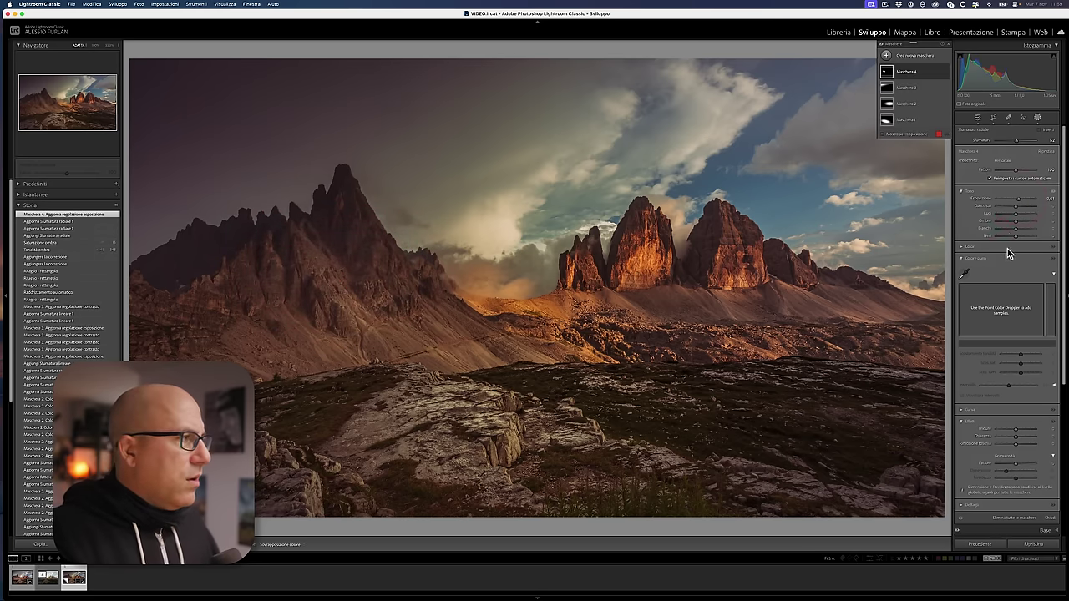
{"action": "scroll", "coordinate": [1010, 317], "scroll_direction": "down", "scroll_amount": 5}
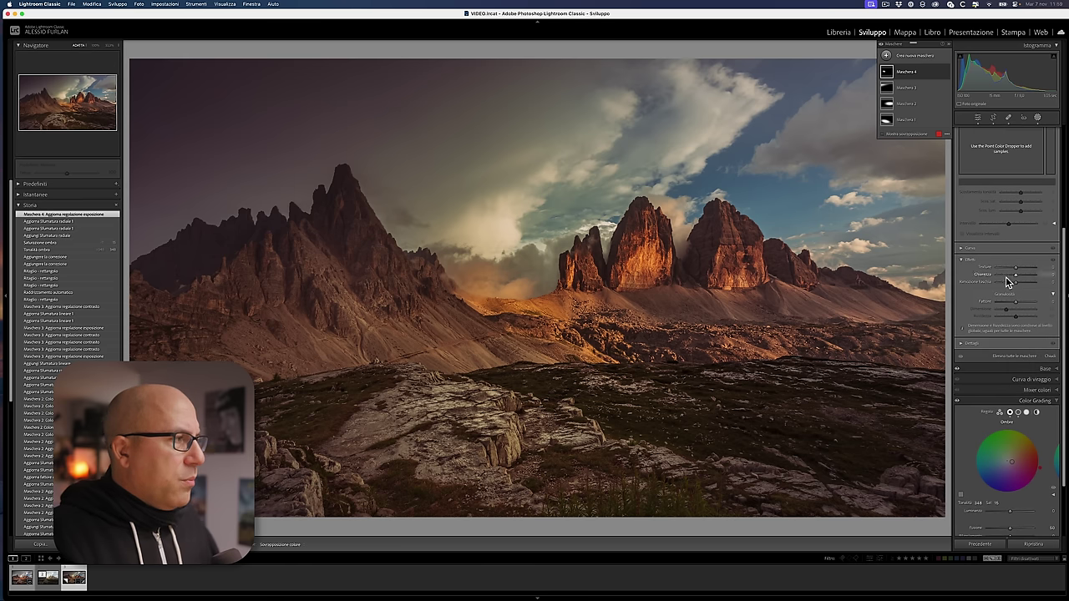
{"action": "left_click_drag", "start_coordinate": [1016, 267], "coordinate": [1016, 275]}
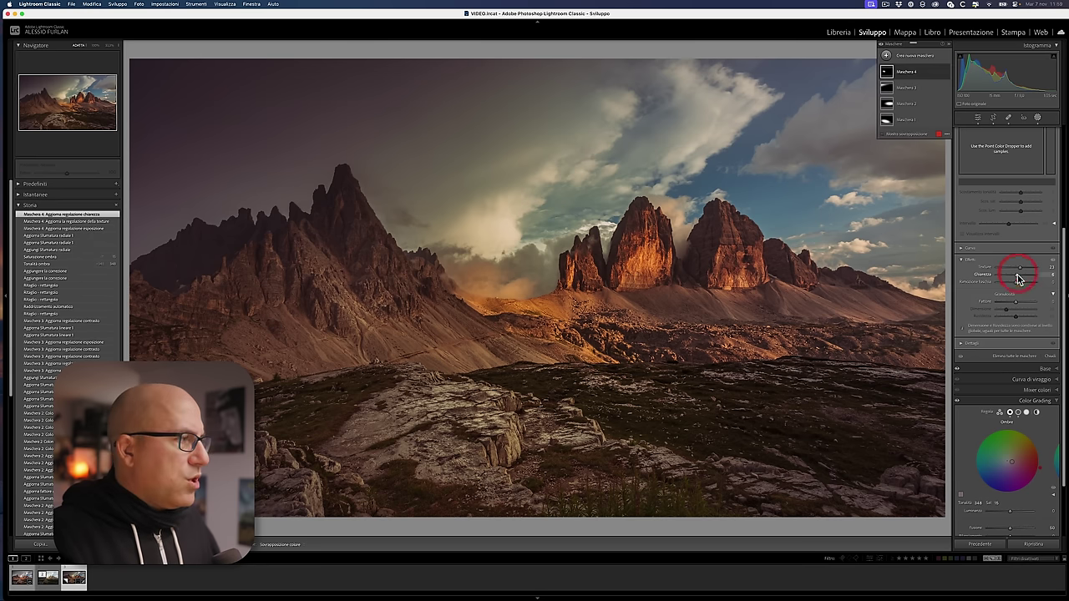
- Reshape the left-peak ellipse: enlarge it, widen it leftward, and flatten it
{"action": "left_click_drag", "start_coordinate": [354, 219], "coordinate": [356, 192]}
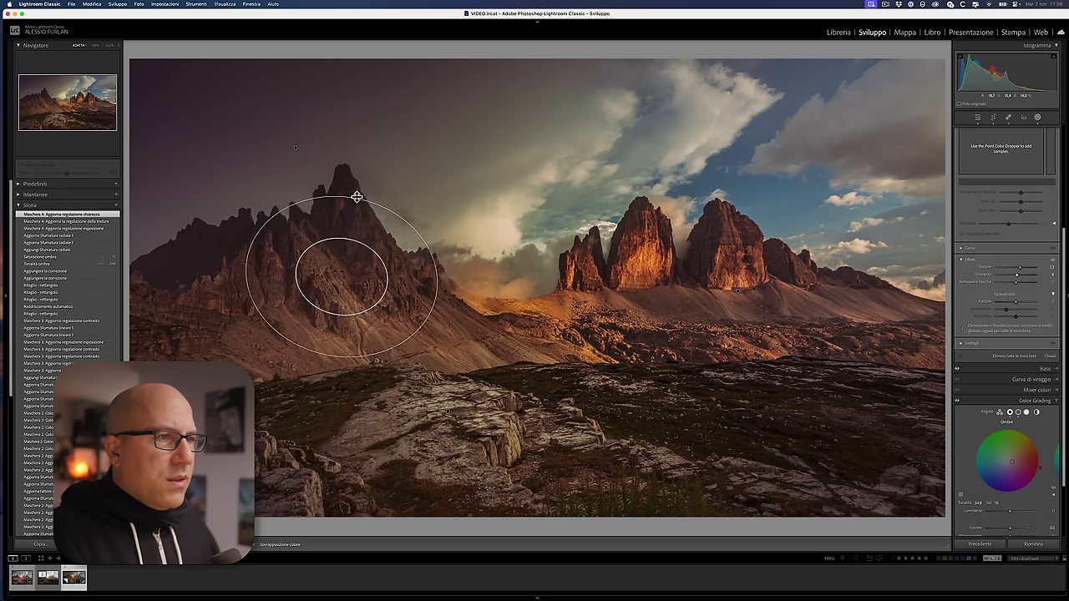
{"action": "left_click_drag", "start_coordinate": [248, 257], "coordinate": [179, 258]}
{"action": "left_click_drag", "start_coordinate": [342, 277], "coordinate": [326, 293]}
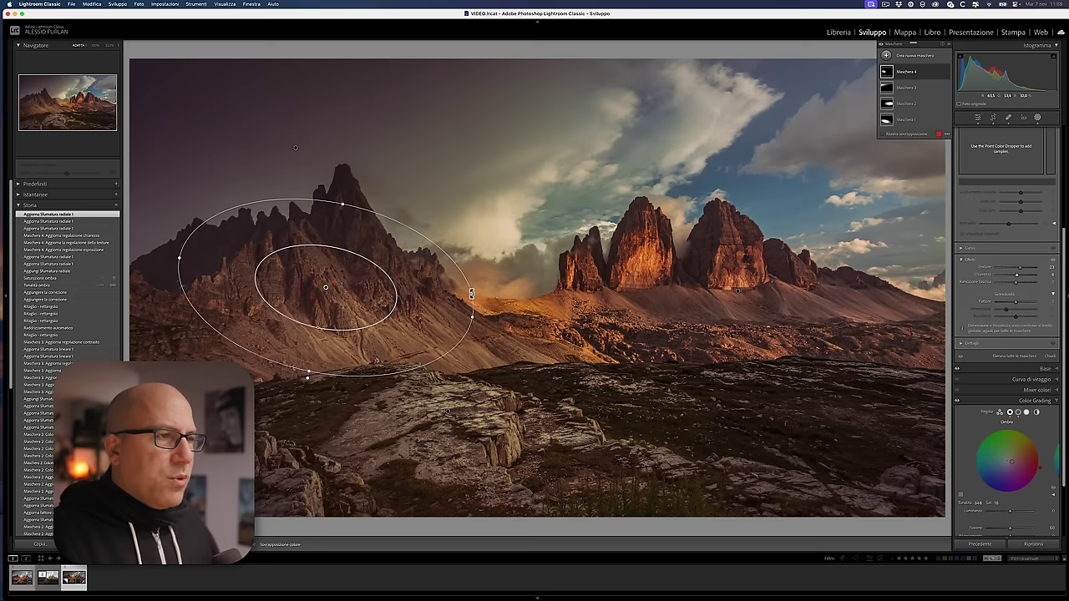
{"action": "mouse_move", "coordinate": [361, 297]}
{"action": "left_mouse_down"}
{"action": "mouse_move", "coordinate": [250, 274]}
{"action": "mouse_move", "coordinate": [345, 203]}
{"action": "mouse_move", "coordinate": [393, 310]}
{"action": "mouse_move", "coordinate": [363, 303]}
{"action": "mouse_move", "coordinate": [367, 279]}
{"action": "left_mouse_up"}
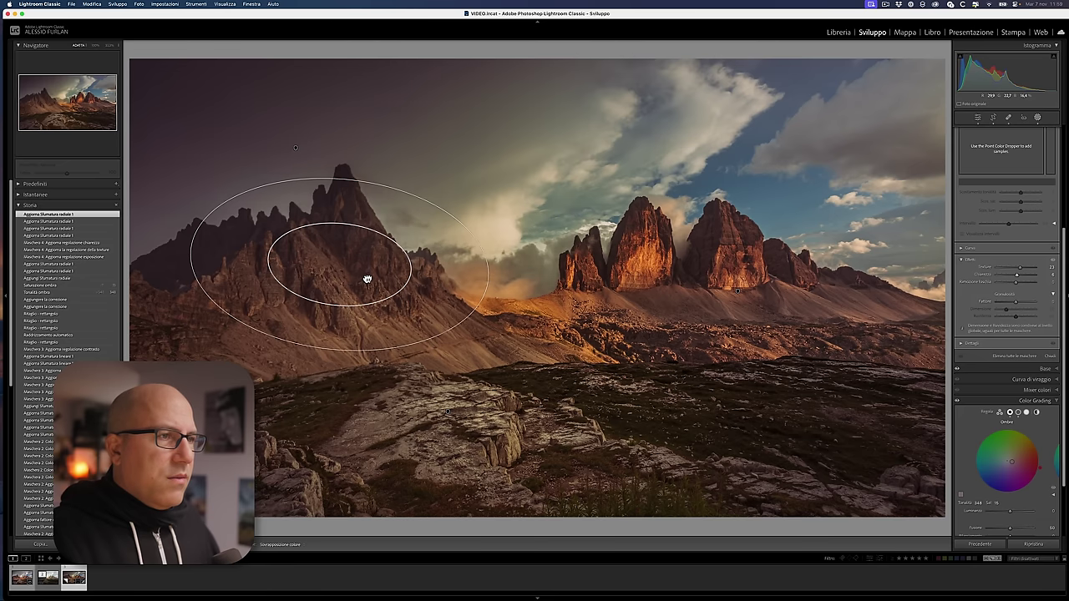
{"action": "left_click_drag", "start_coordinate": [487, 277], "coordinate": [485, 276]}
{"action": "left_click_drag", "start_coordinate": [346, 179], "coordinate": [346, 187]}
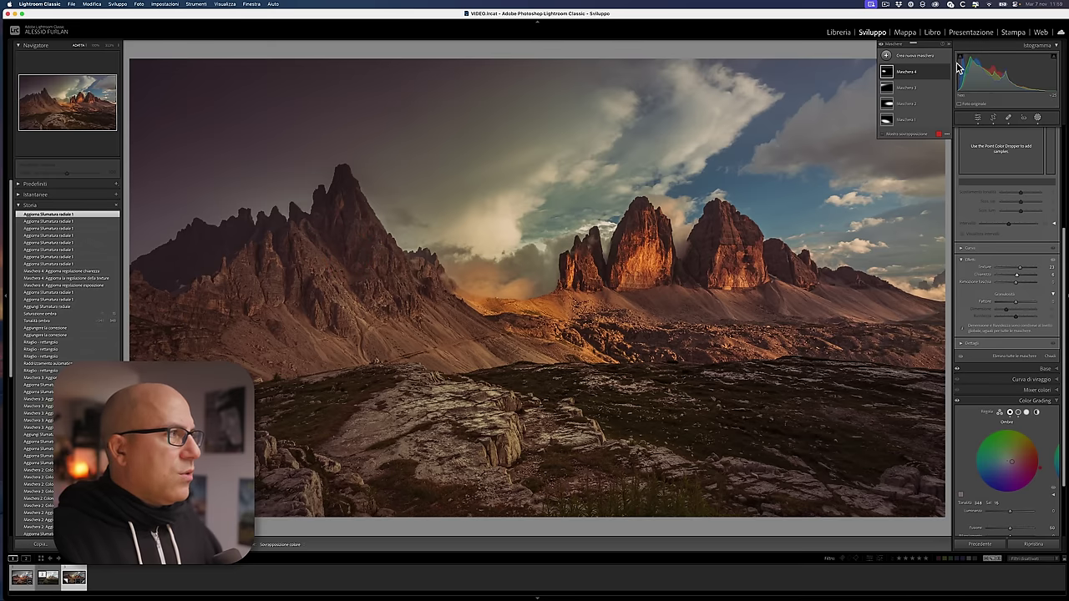
- Raise mask 4's contrast to 18, toggling its visibility to compare the effect
{"action": "left_click", "coordinate": [947, 73]}
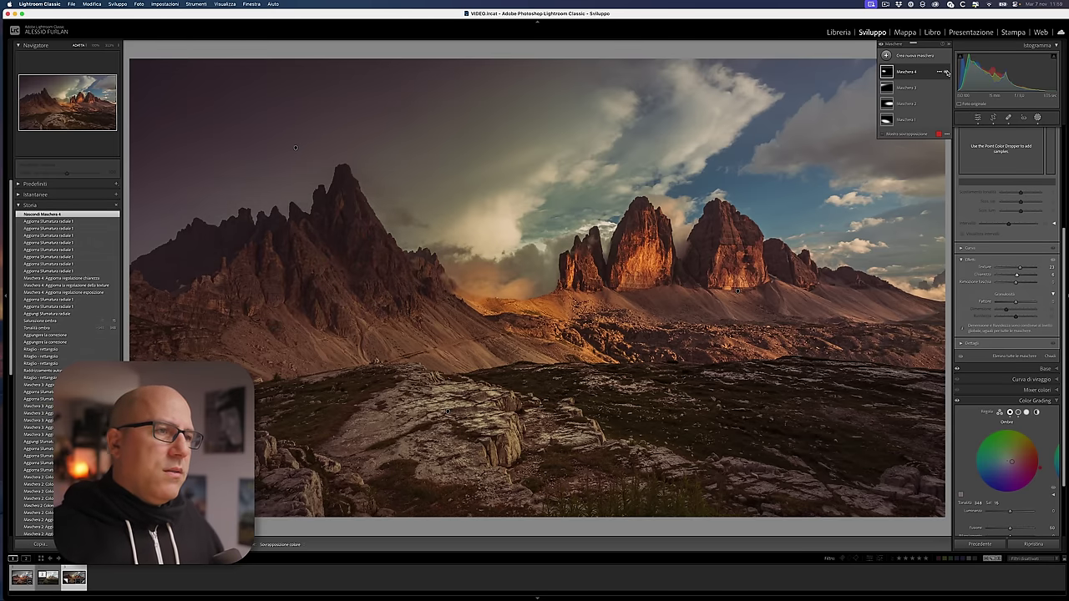
{"action": "left_click", "coordinate": [947, 72]}
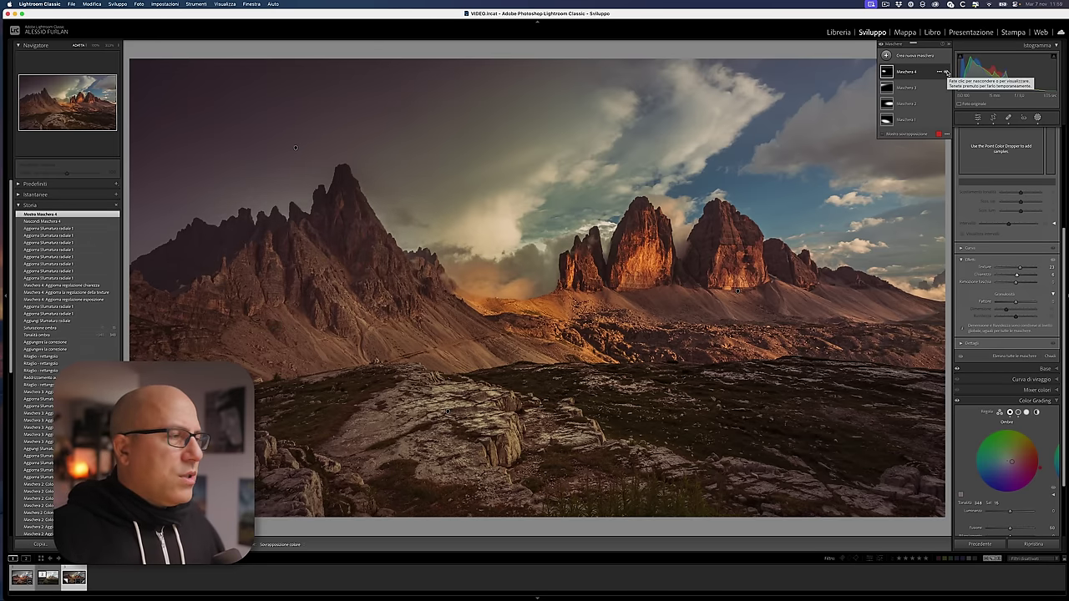
{"action": "scroll", "coordinate": [1019, 209], "scroll_direction": "up", "scroll_amount": 5}
{"action": "left_click_drag", "start_coordinate": [1017, 210], "coordinate": [1023, 207]}
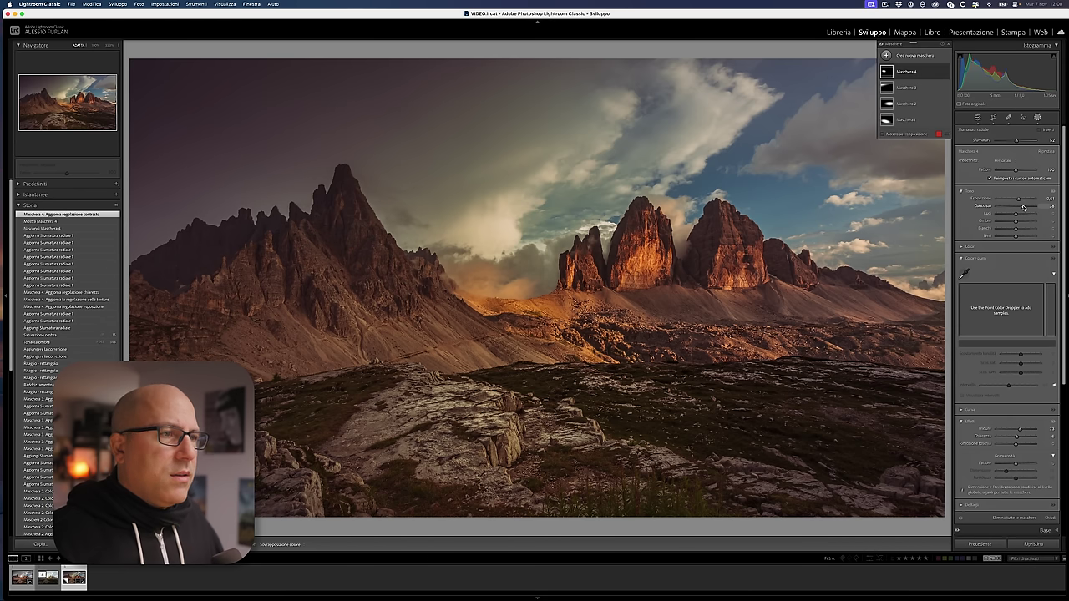
{"action": "left_click", "coordinate": [946, 74]}
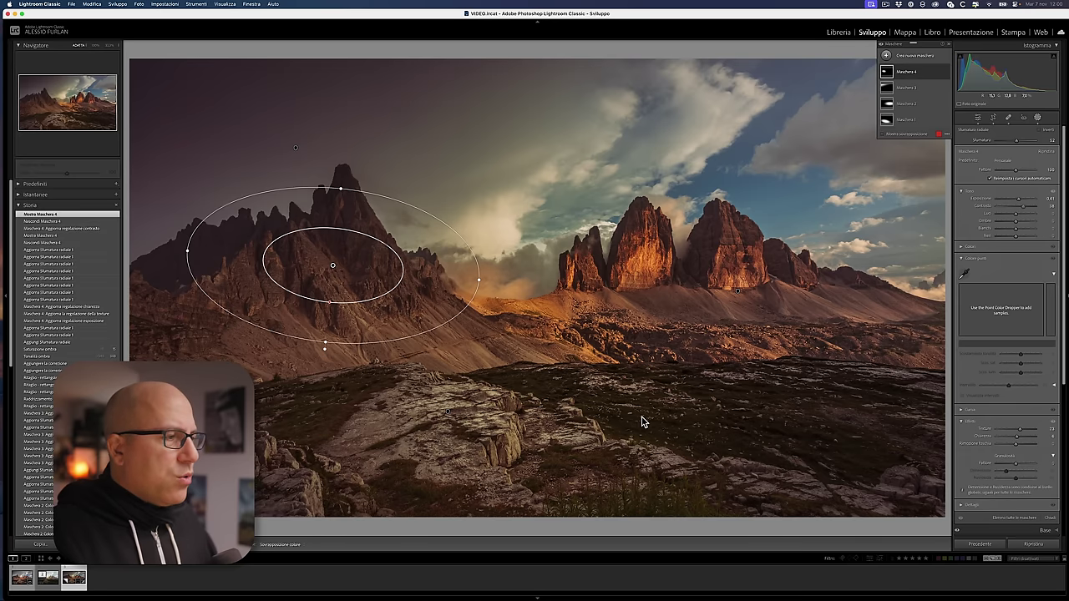
- Add a fifth radial mask over the lower-right foreground rocks and adjust its shadows and blacks
{"action": "left_click", "coordinate": [886, 55]}
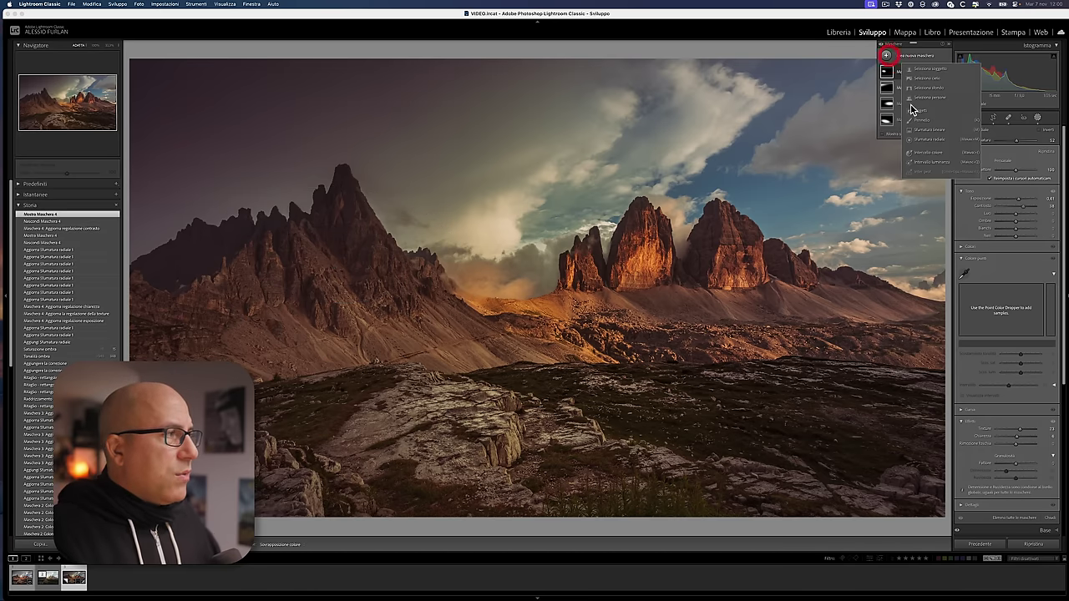
{"action": "left_click", "coordinate": [932, 140]}
{"action": "left_click_drag", "start_coordinate": [739, 411], "coordinate": [961, 495]}
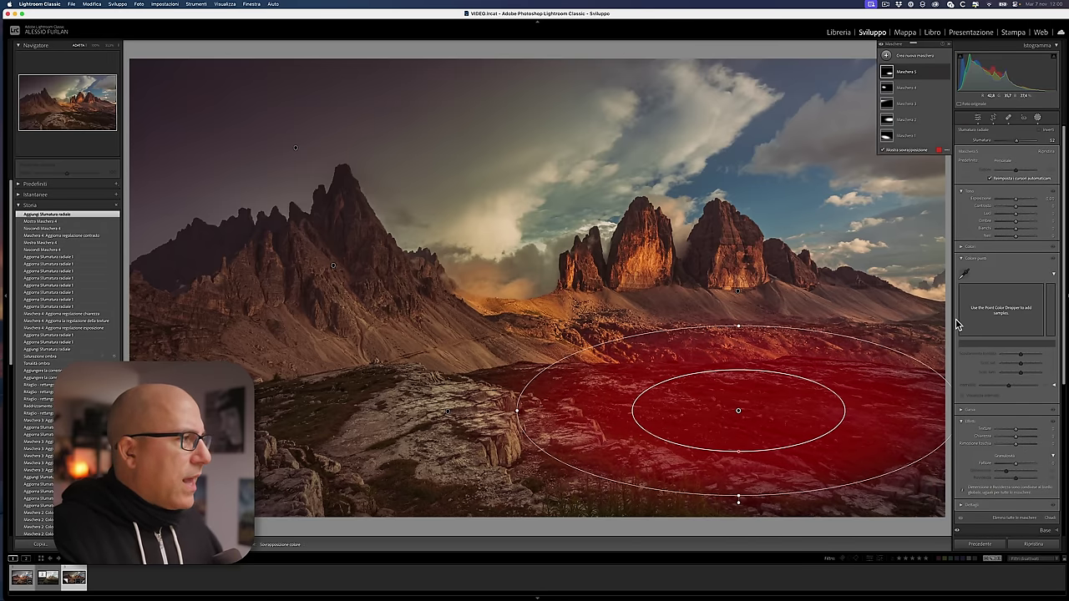
{"action": "left_click_drag", "start_coordinate": [1015, 226], "coordinate": [1019, 239]}
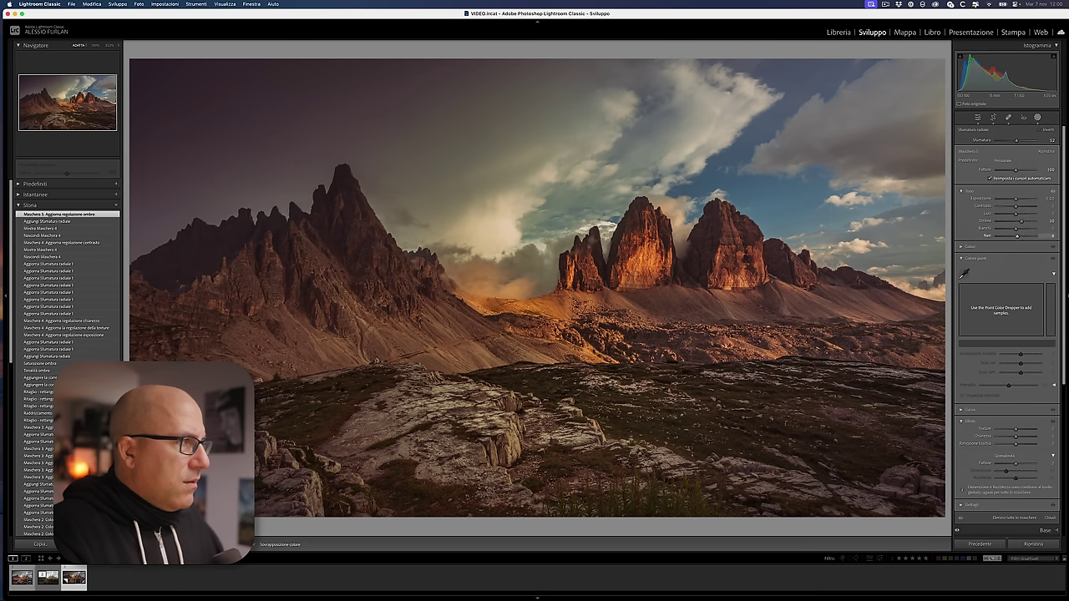
{"action": "left_click_drag", "start_coordinate": [1018, 240], "coordinate": [1015, 234]}
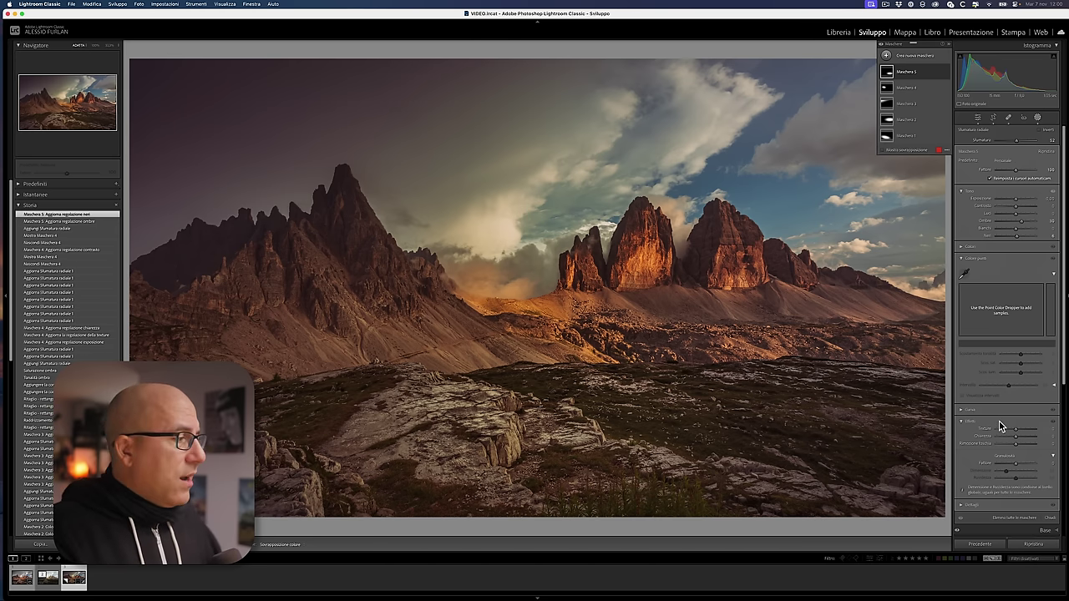
- Add a tilted, inverted radial mask darkening the edges to about -0.49 exposure, with contrast adjusted
{"action": "left_click", "coordinate": [886, 55]}
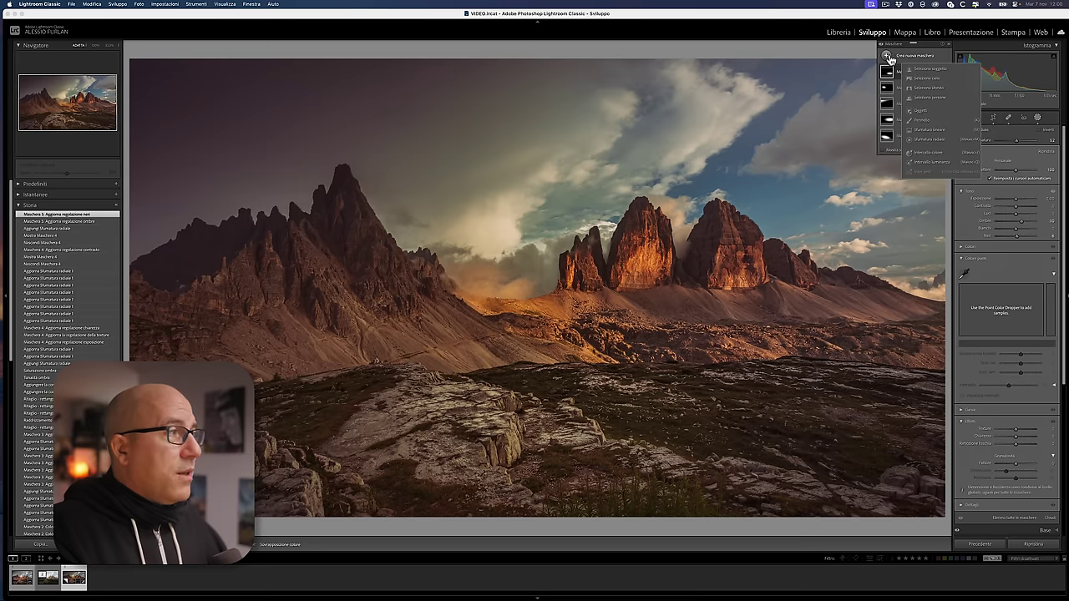
{"action": "left_click", "coordinate": [932, 139]}
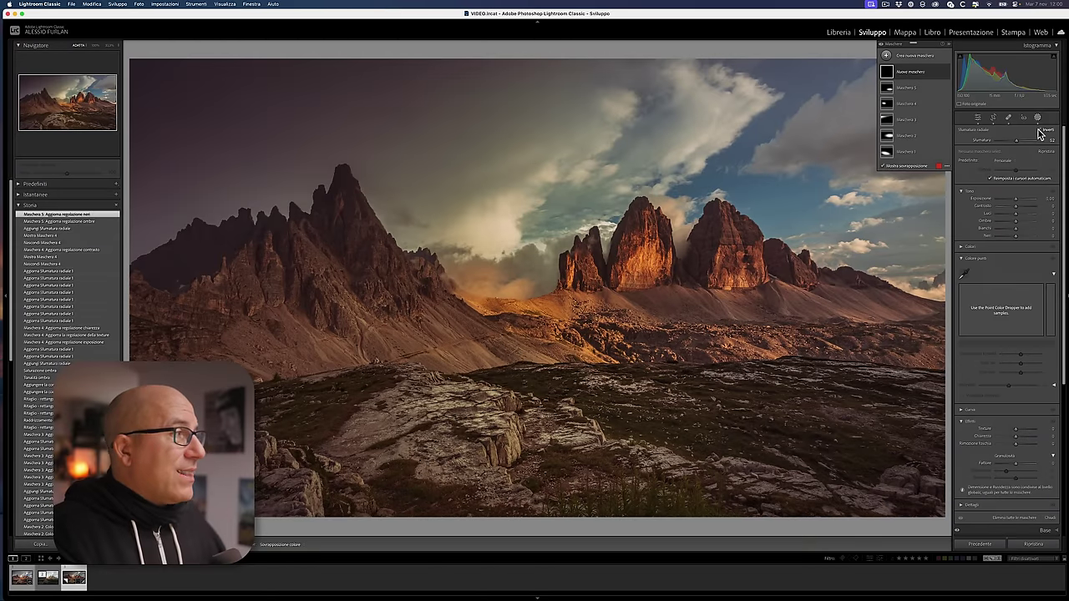
{"action": "left_click", "coordinate": [1042, 130]}
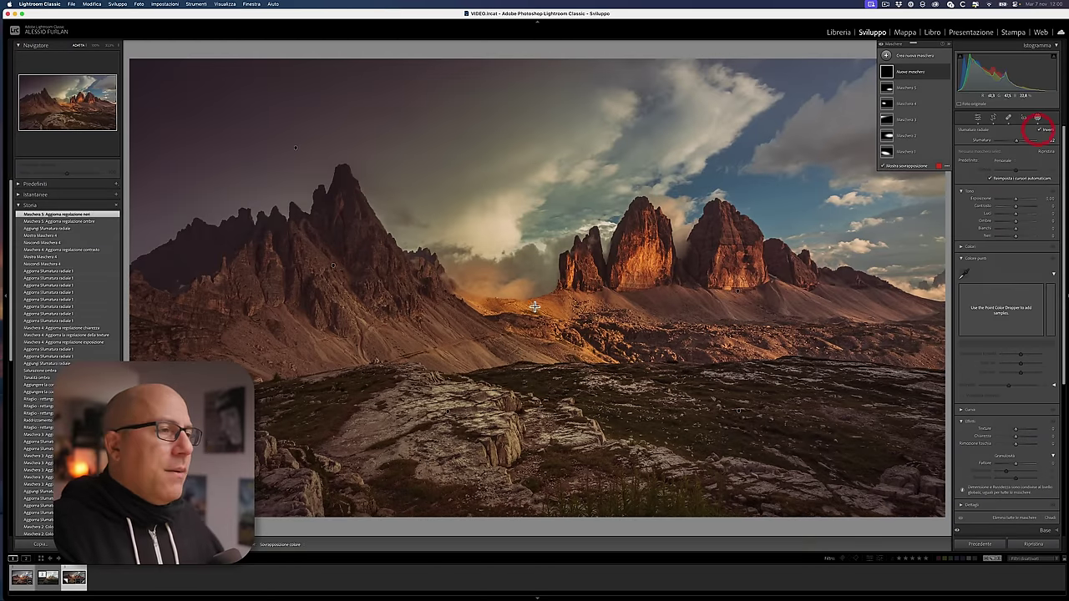
{"action": "left_click", "coordinate": [1008, 489]}
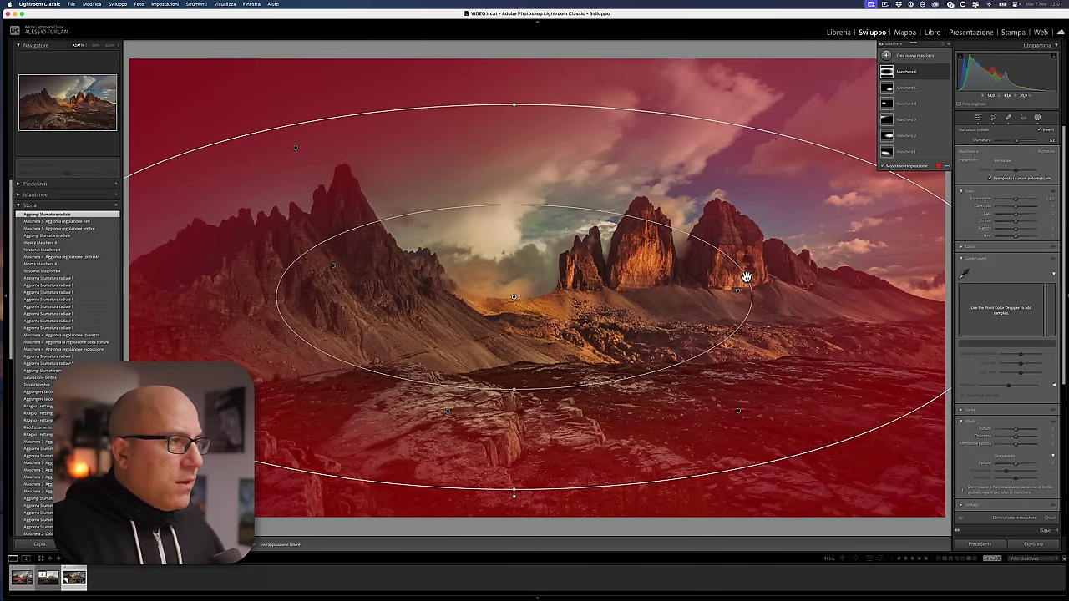
{"action": "left_click_drag", "start_coordinate": [720, 118], "coordinate": [690, 104]}
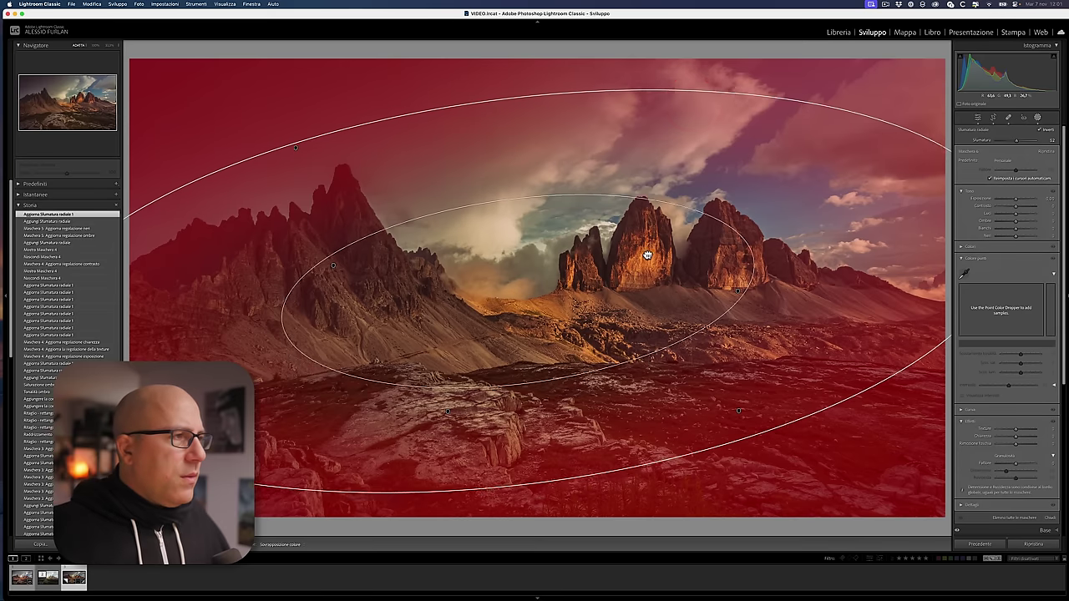
{"action": "left_click_drag", "start_coordinate": [690, 104], "coordinate": [657, 260]}
{"action": "left_click_drag", "start_coordinate": [1017, 201], "coordinate": [1012, 203]}
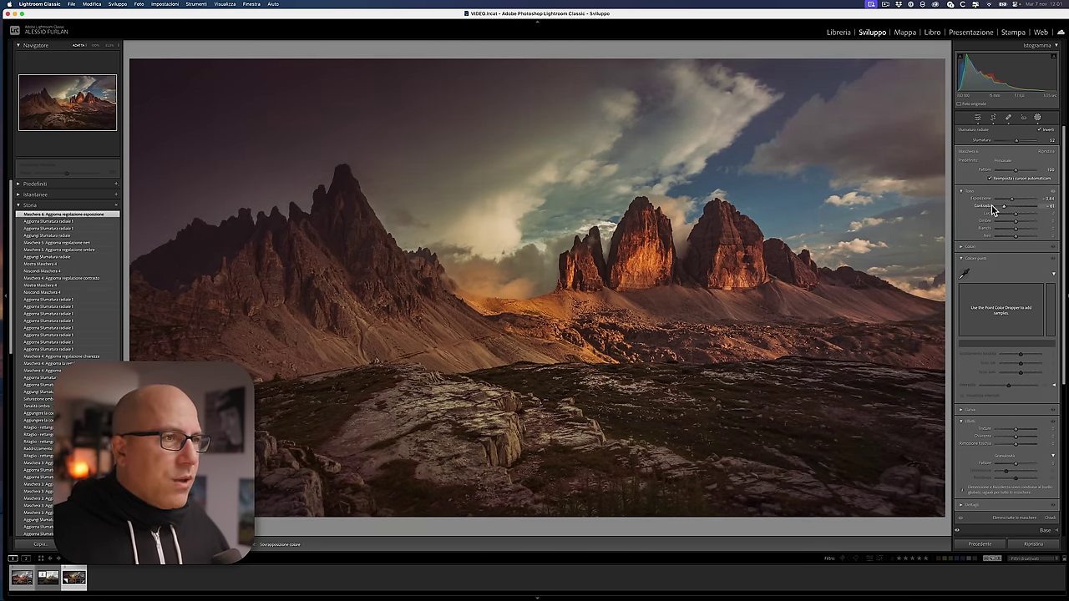
{"action": "double_click", "coordinate": [982, 206]}
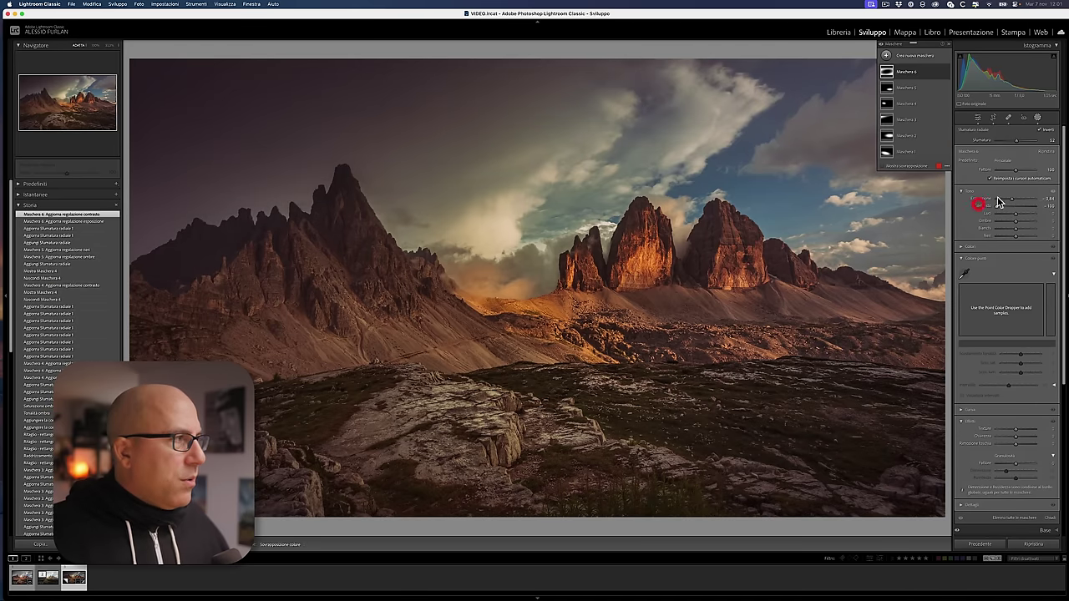
{"action": "left_click_drag", "start_coordinate": [1010, 199], "coordinate": [1010, 199]}
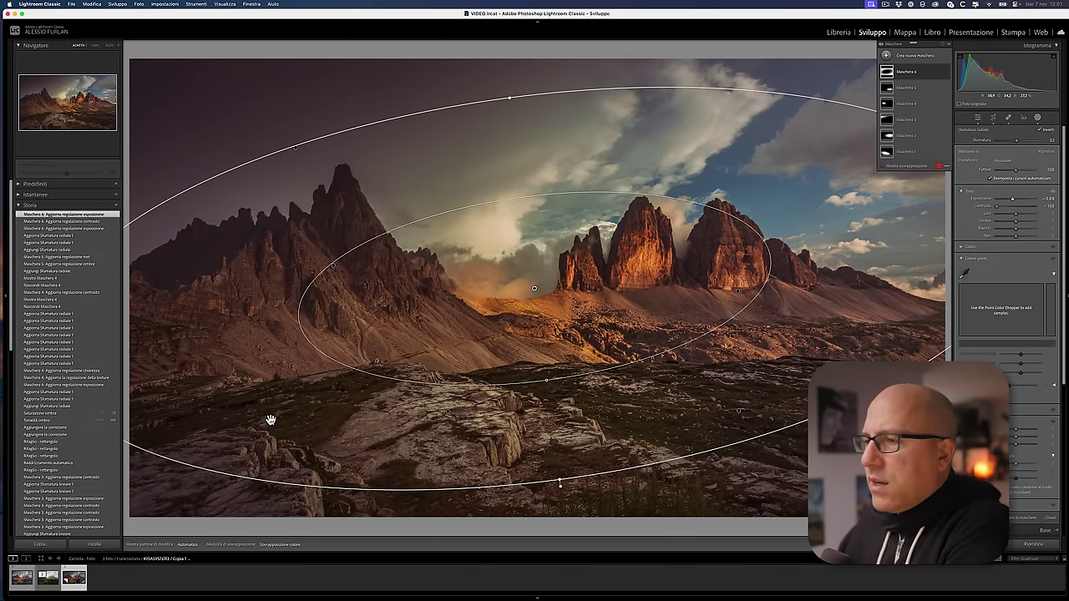
- Move, tilt and reshape Maschera 1's radial gradient over the lower-left rocks, then select Maschera 4
{"action": "left_click", "coordinate": [447, 411]}
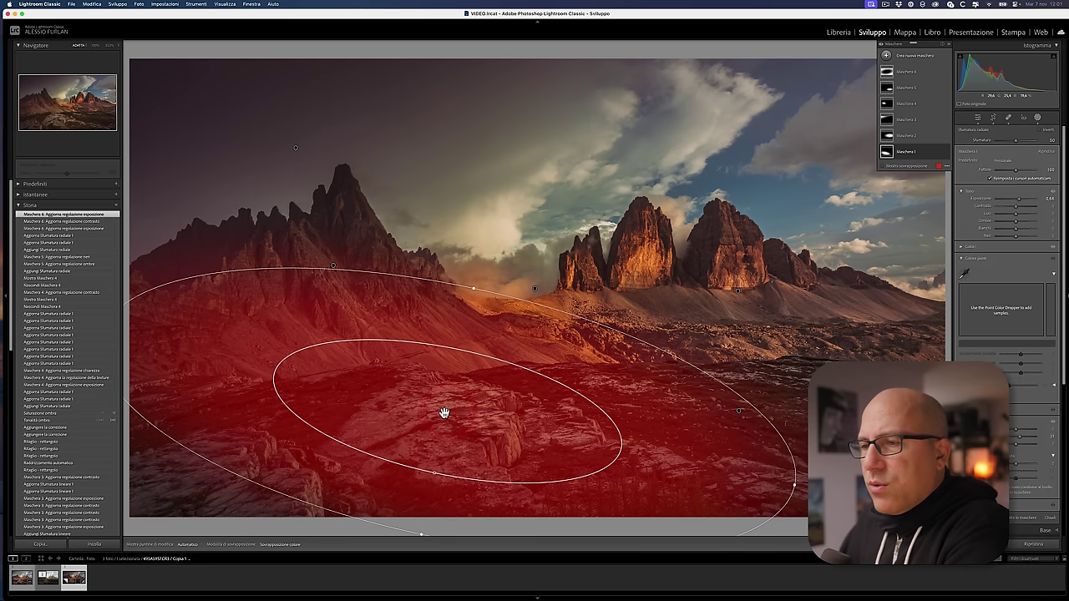
{"action": "left_click_drag", "start_coordinate": [431, 474], "coordinate": [424, 475]}
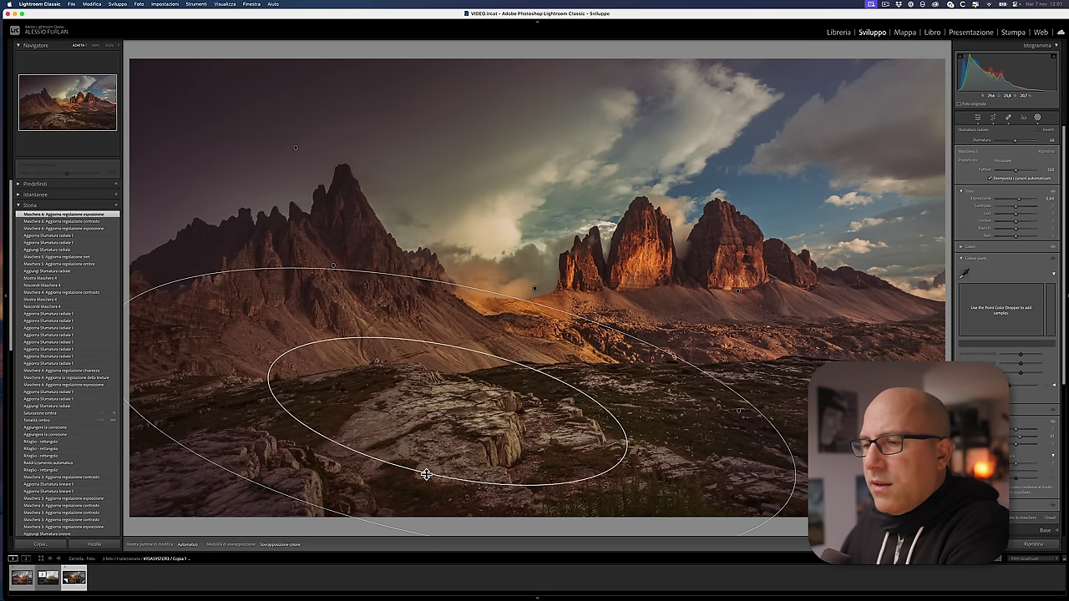
{"action": "left_click_drag", "start_coordinate": [420, 529], "coordinate": [410, 537]}
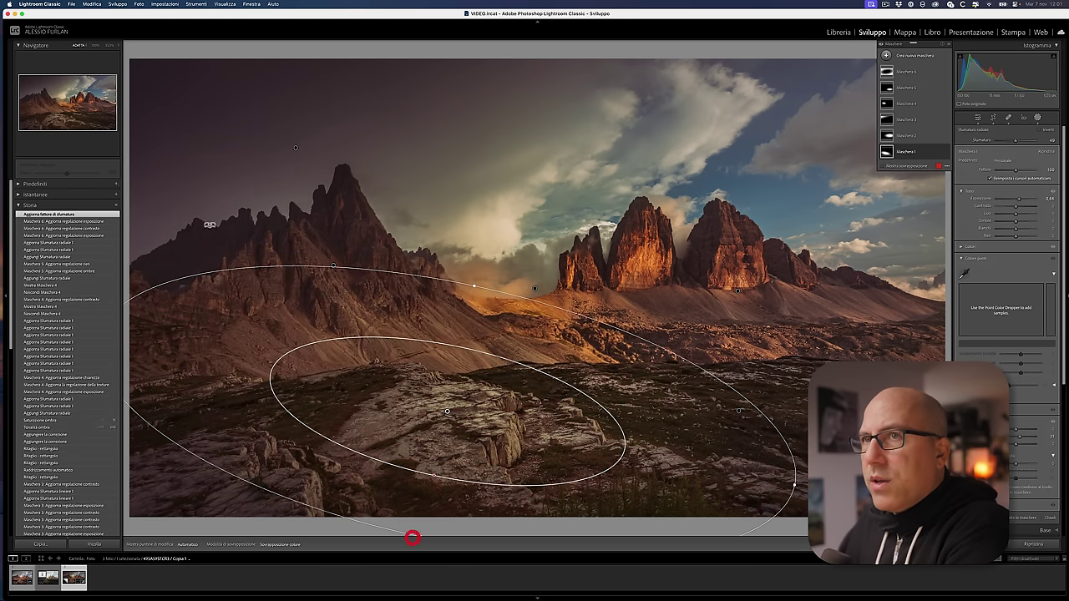
{"action": "left_click", "coordinate": [108, 49]}
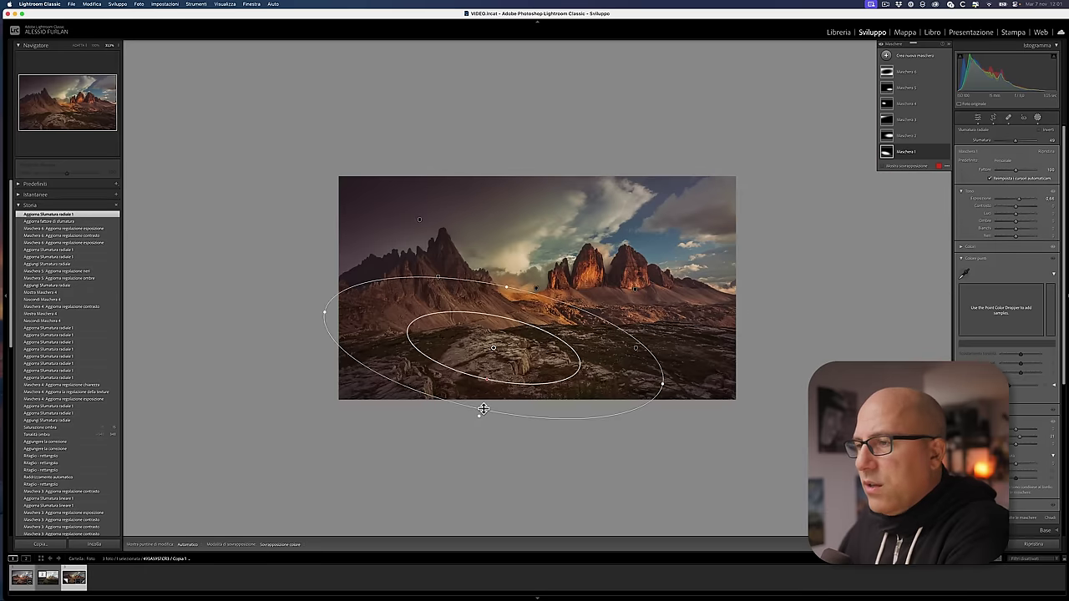
{"action": "left_click", "coordinate": [473, 420]}
{"action": "left_click_drag", "start_coordinate": [485, 359], "coordinate": [462, 368]}
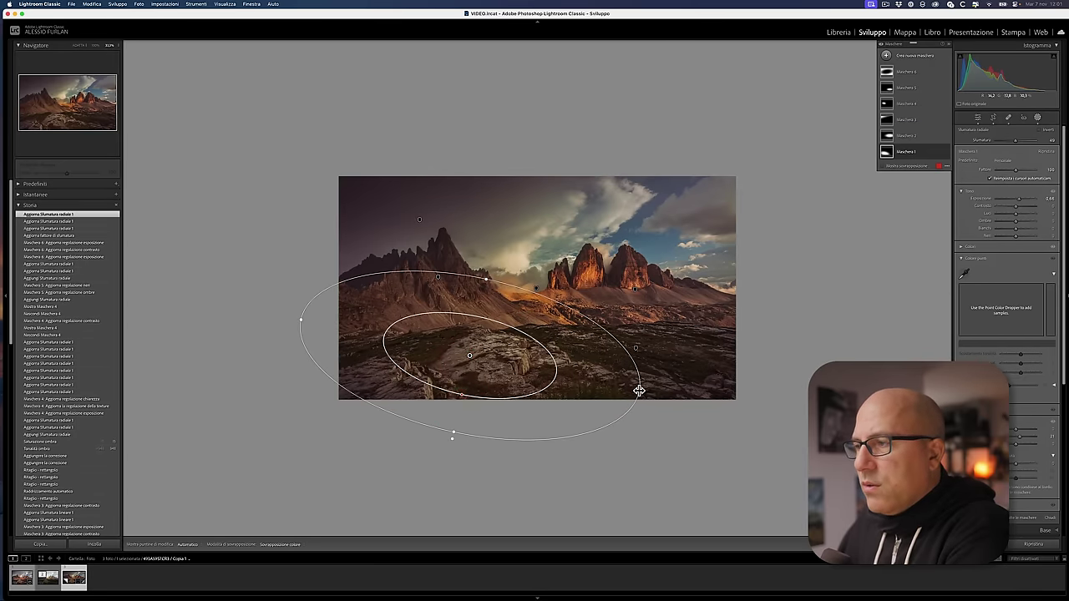
{"action": "left_click_drag", "start_coordinate": [635, 368], "coordinate": [639, 357]}
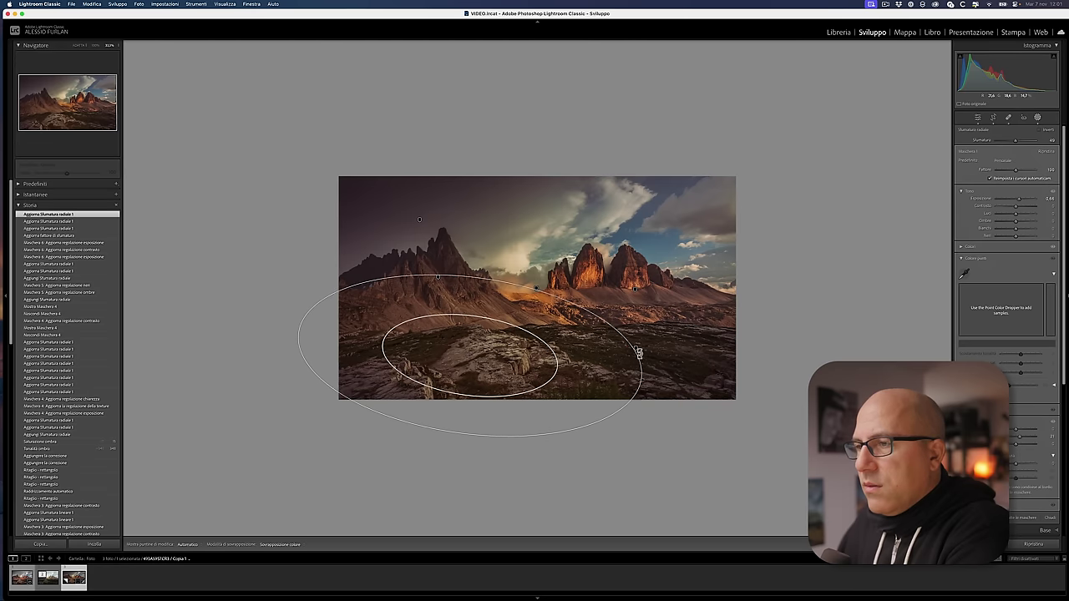
{"action": "left_click", "coordinate": [459, 434]}
{"action": "left_click", "coordinate": [945, 152]}
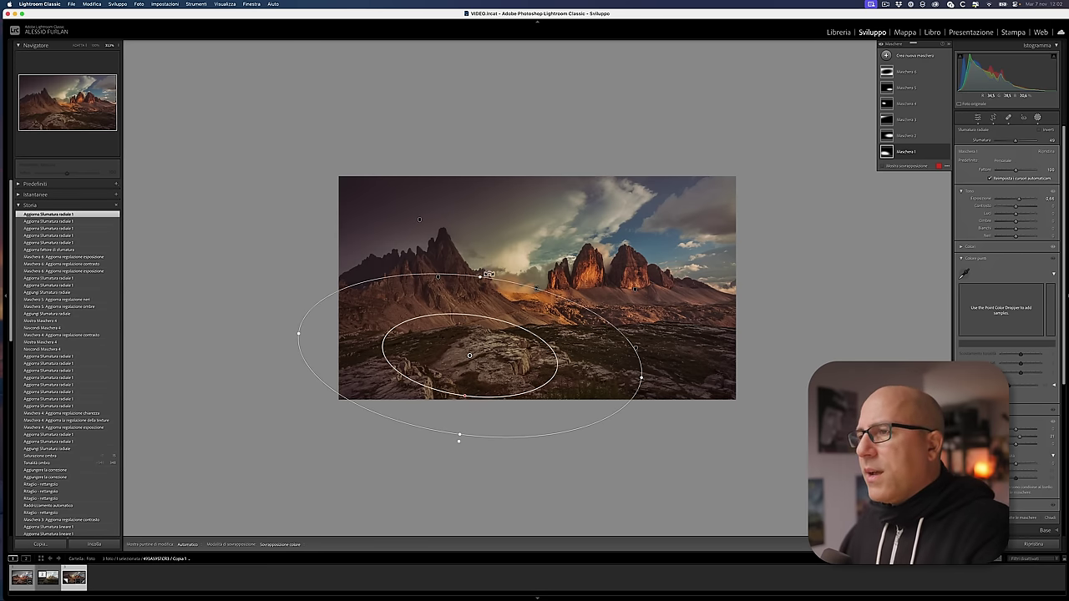
{"action": "left_click", "coordinate": [436, 279]}
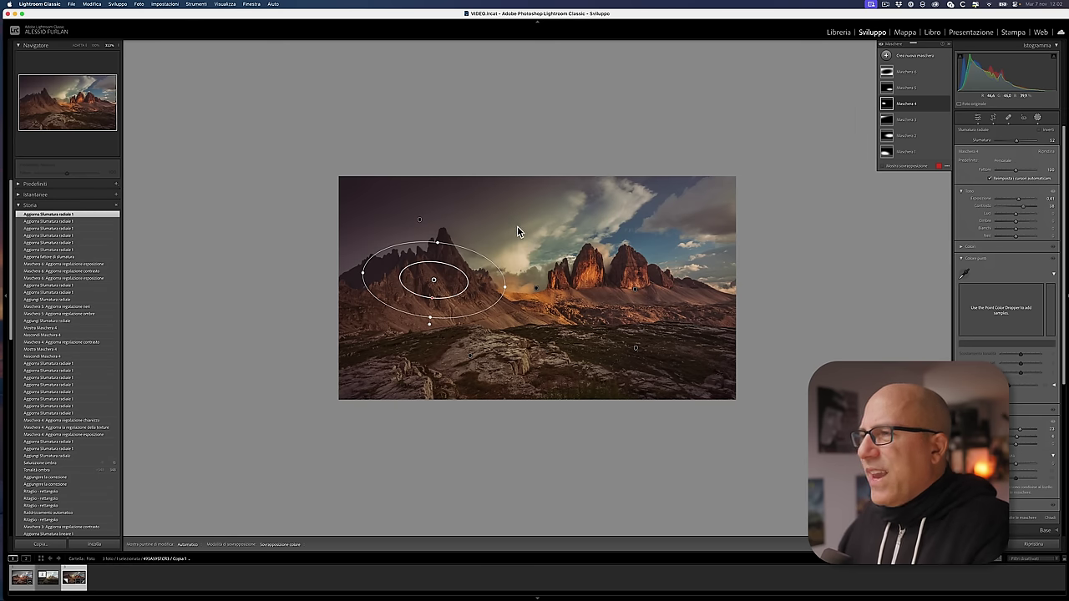
{"action": "mouse_move", "coordinate": [911, 119]}
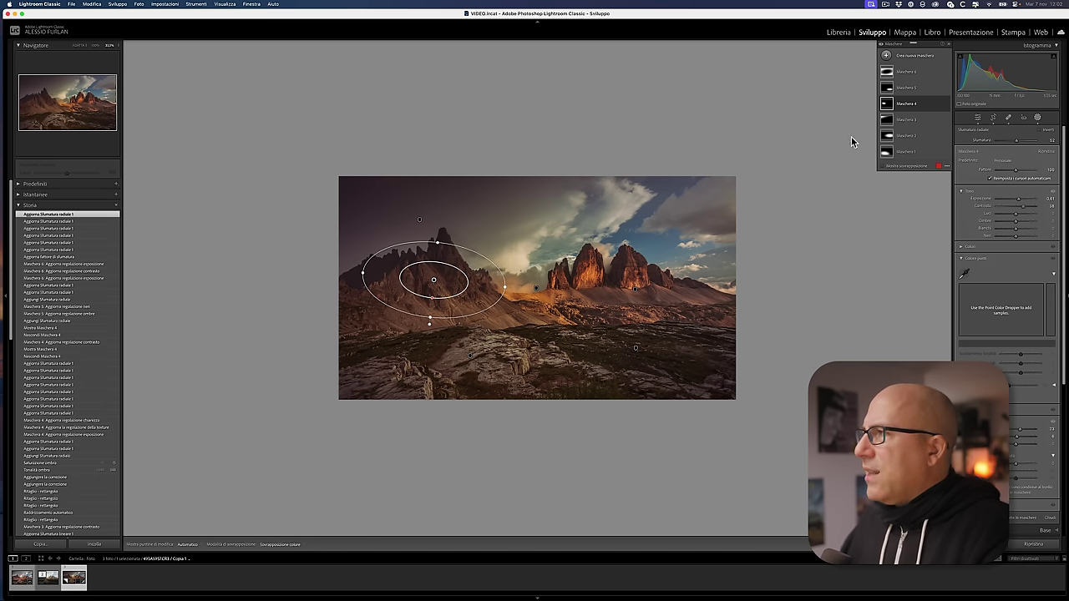
- Create a Select Sky mask and sample a point colour above the peaks with range 100
{"action": "mouse_move", "coordinate": [906, 72]}
{"action": "left_click", "coordinate": [903, 56]}
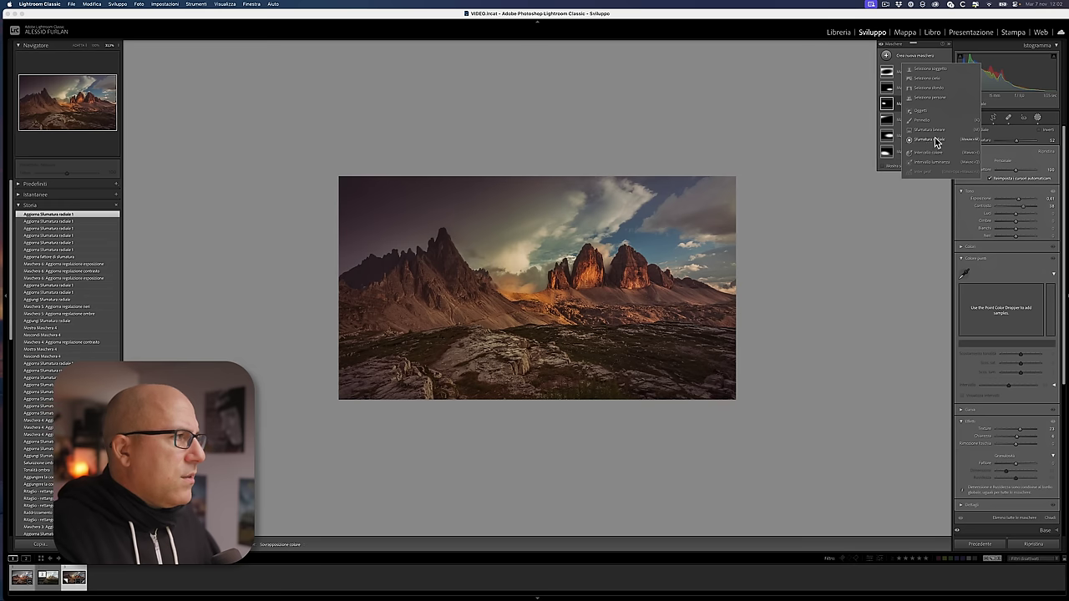
{"action": "left_click", "coordinate": [928, 78]}
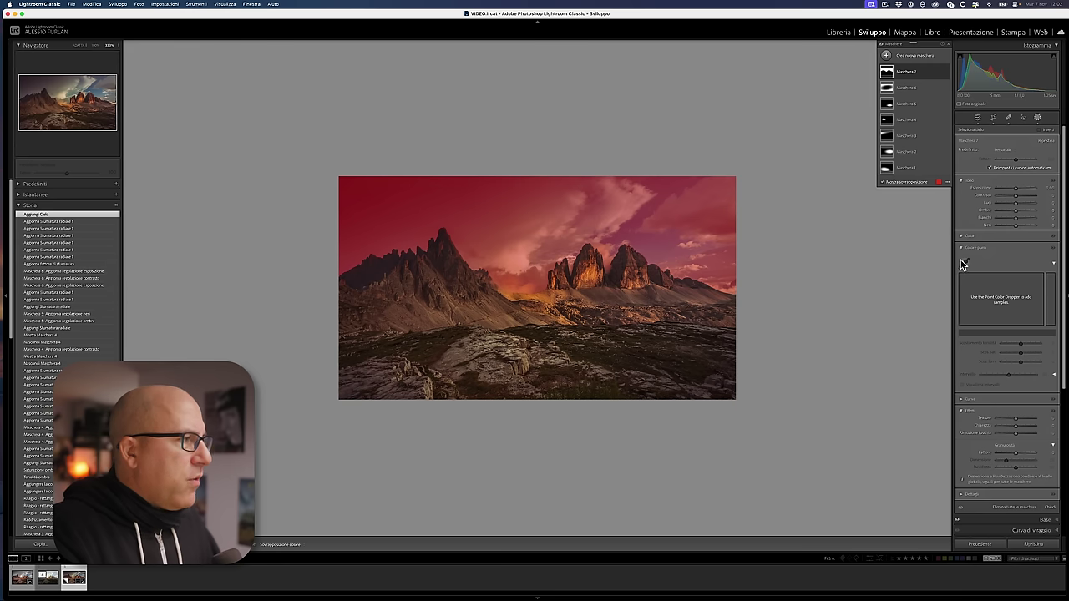
{"action": "left_click", "coordinate": [964, 266]}
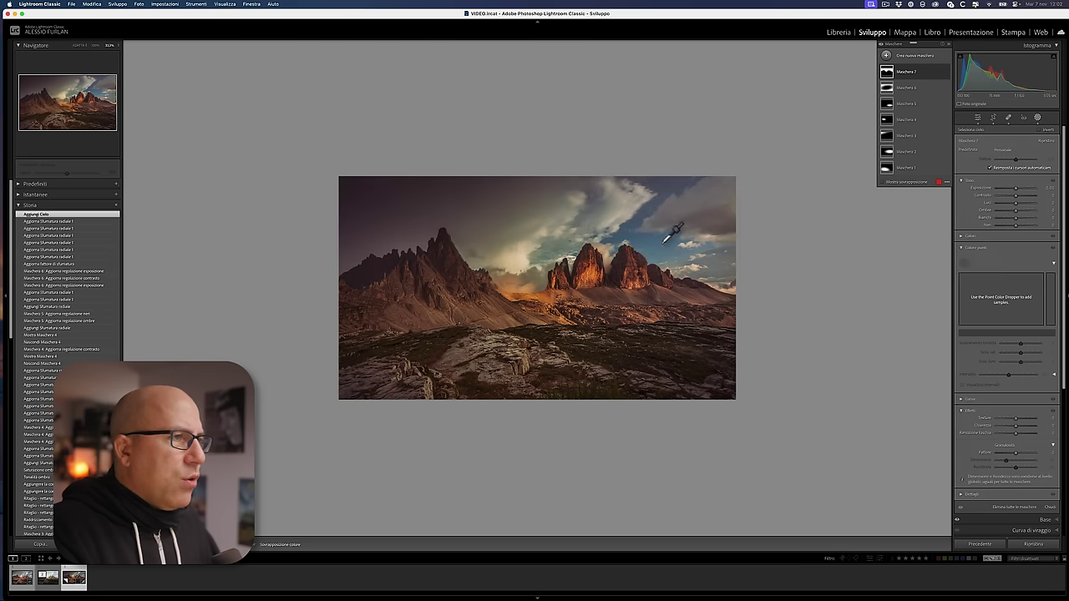
{"action": "left_click", "coordinate": [515, 231]}
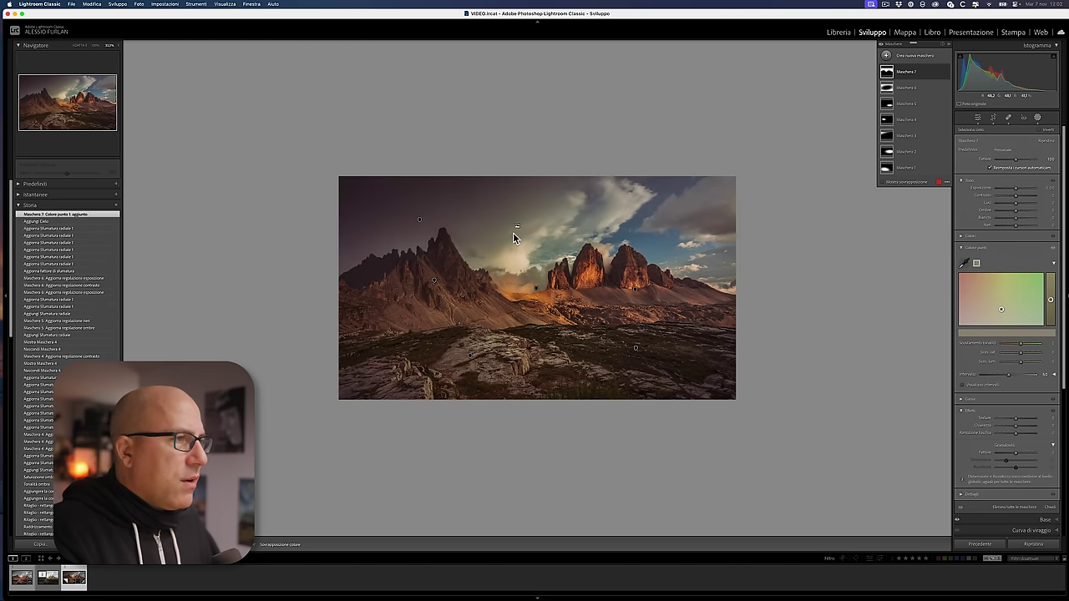
{"action": "mouse_move", "coordinate": [1017, 375]}
{"action": "left_mouse_down"}
{"action": "mouse_move", "coordinate": [1059, 375]}
{"action": "mouse_move", "coordinate": [984, 356]}
{"action": "left_mouse_up"}
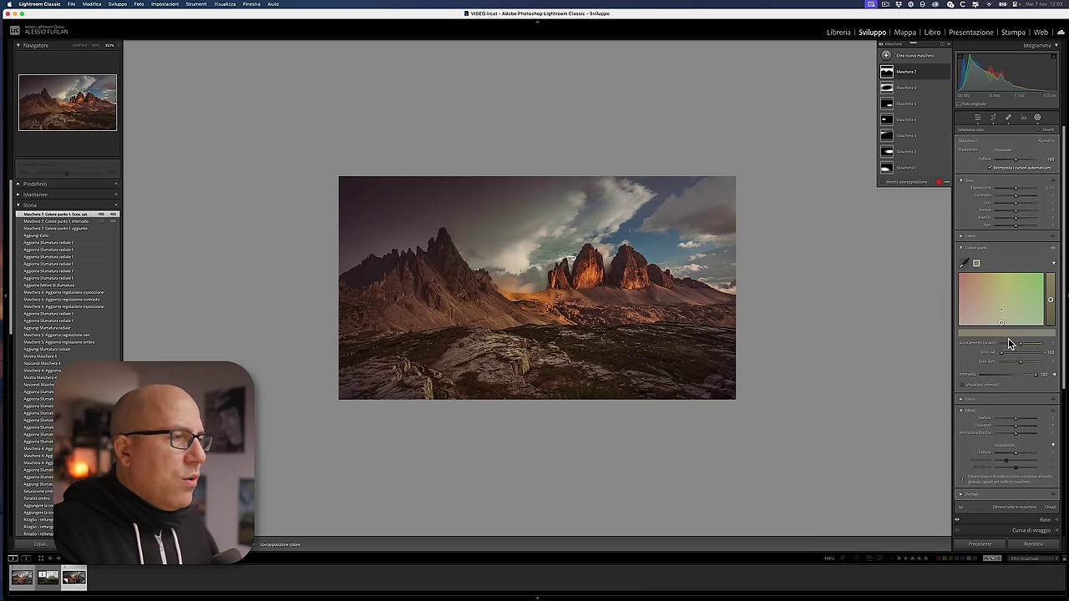
- Reset the sky mask's point-colour tweaks, lower its saturation and add a little contrast
{"action": "left_click", "coordinate": [981, 248], "text": "alt"}
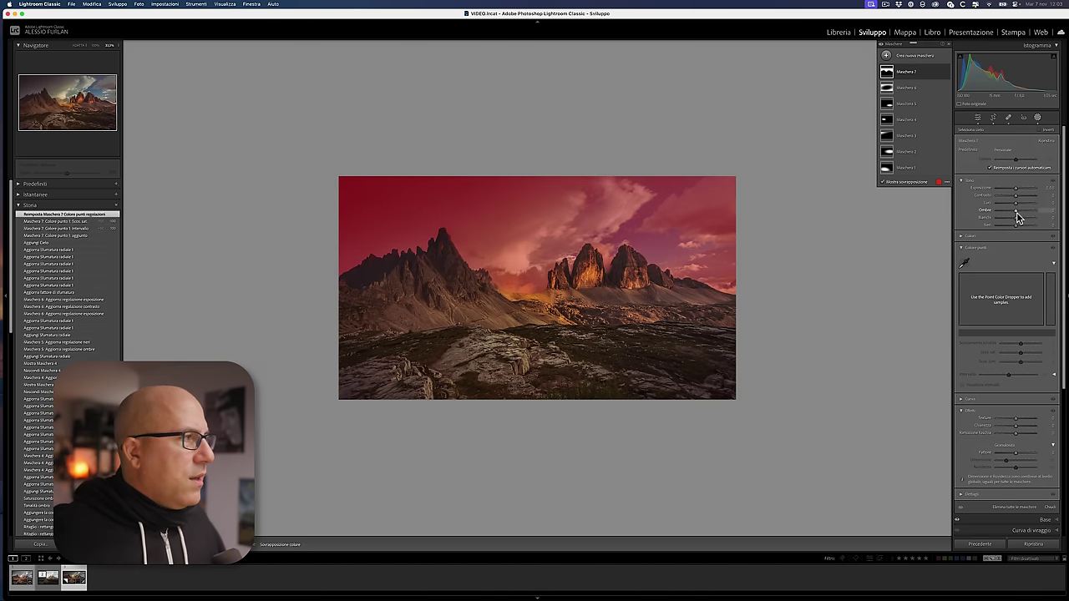
{"action": "left_click", "coordinate": [962, 249]}
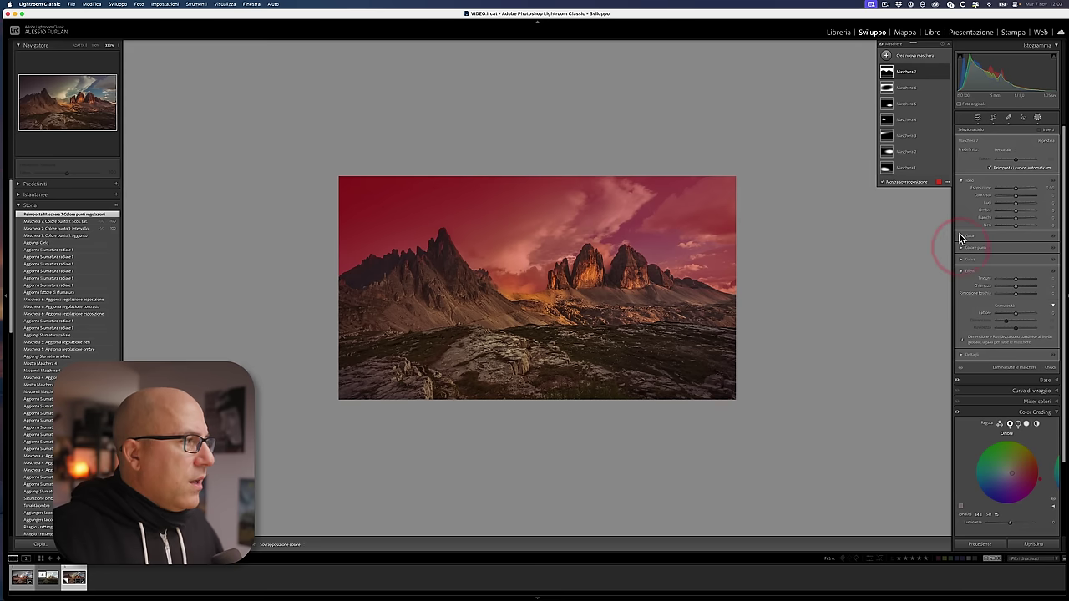
{"action": "left_click", "coordinate": [962, 236]}
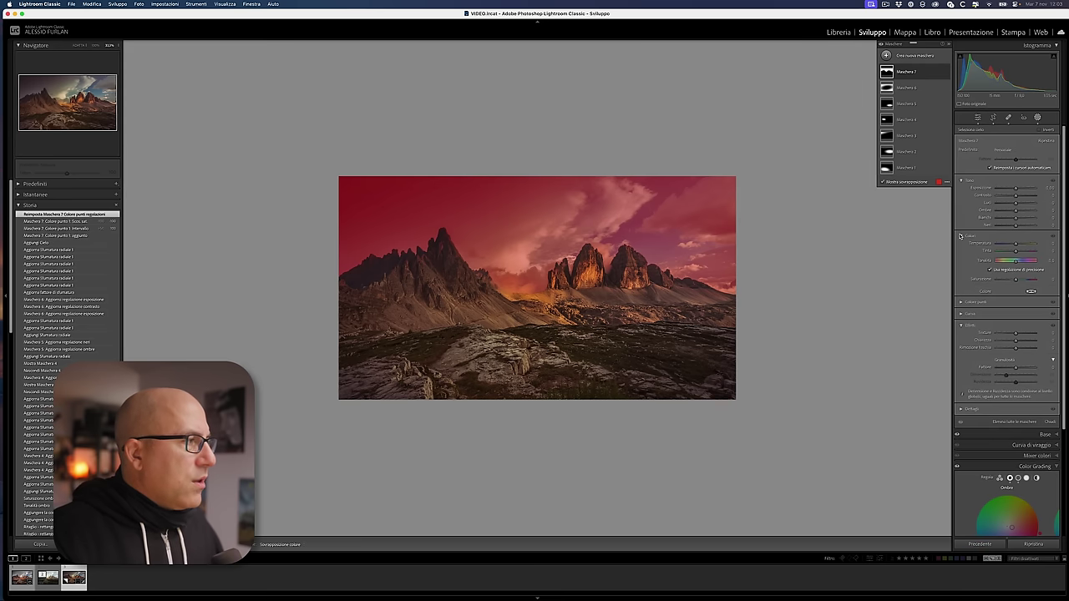
{"action": "left_click", "coordinate": [1015, 282]}
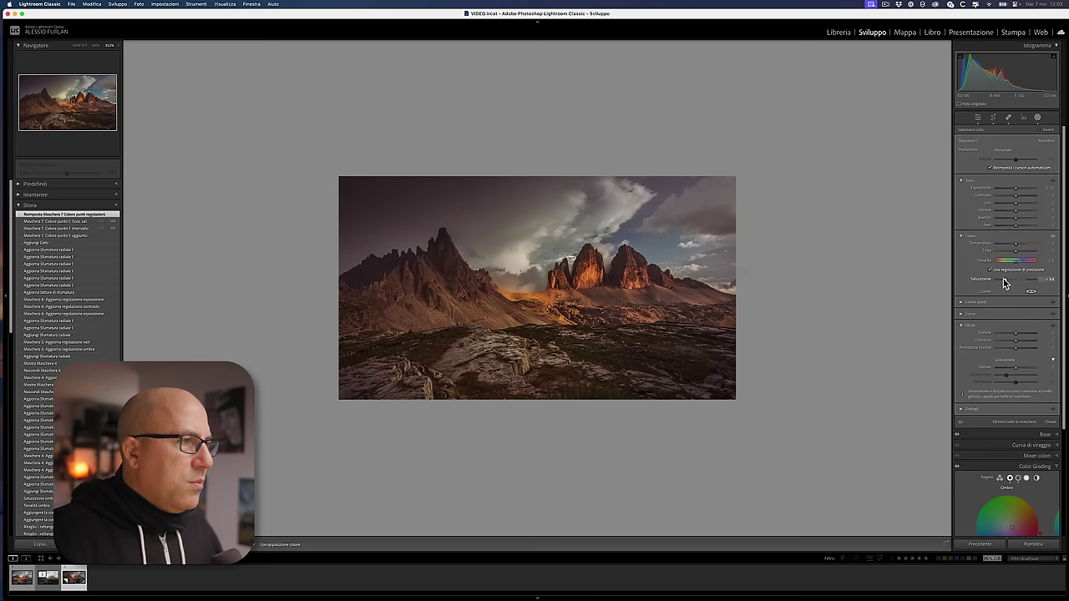
{"action": "left_click_drag", "start_coordinate": [1005, 284], "coordinate": [1014, 251]}
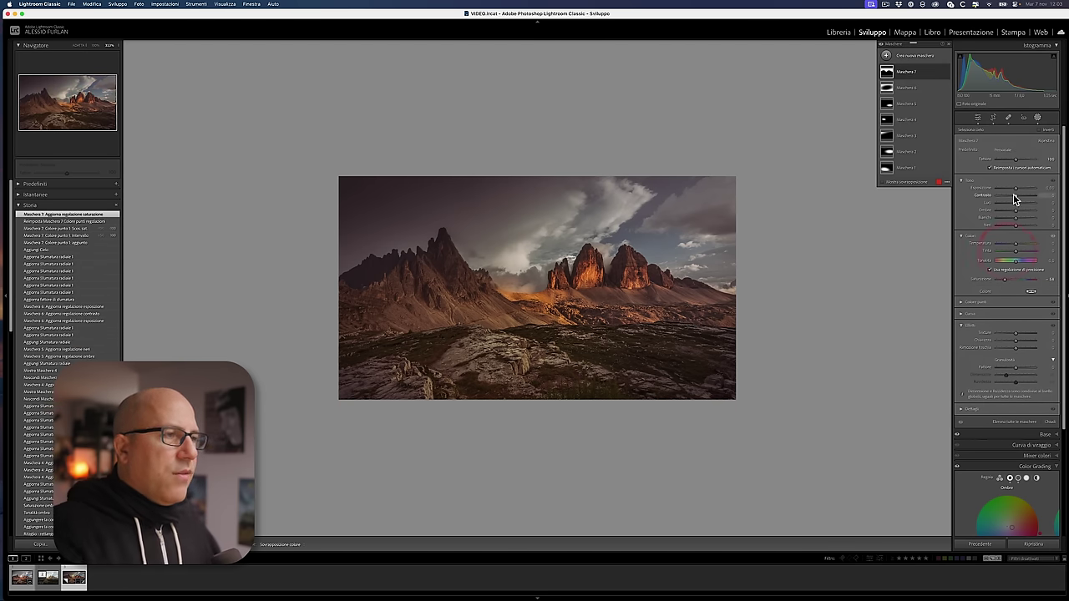
{"action": "left_click_drag", "start_coordinate": [1016, 195], "coordinate": [1018, 196]}
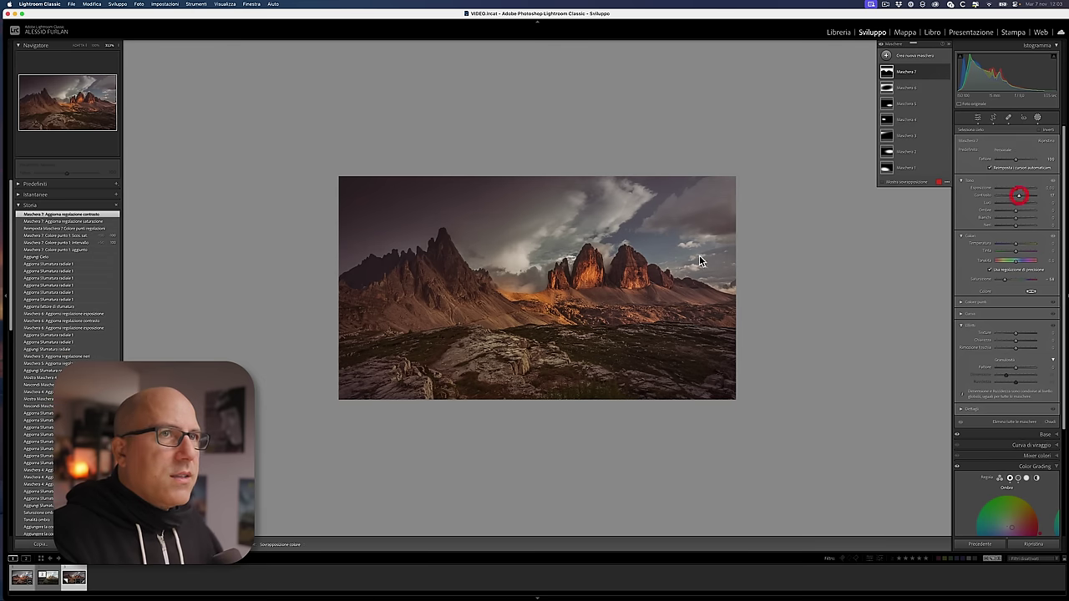
{"action": "left_click", "coordinate": [96, 45]}
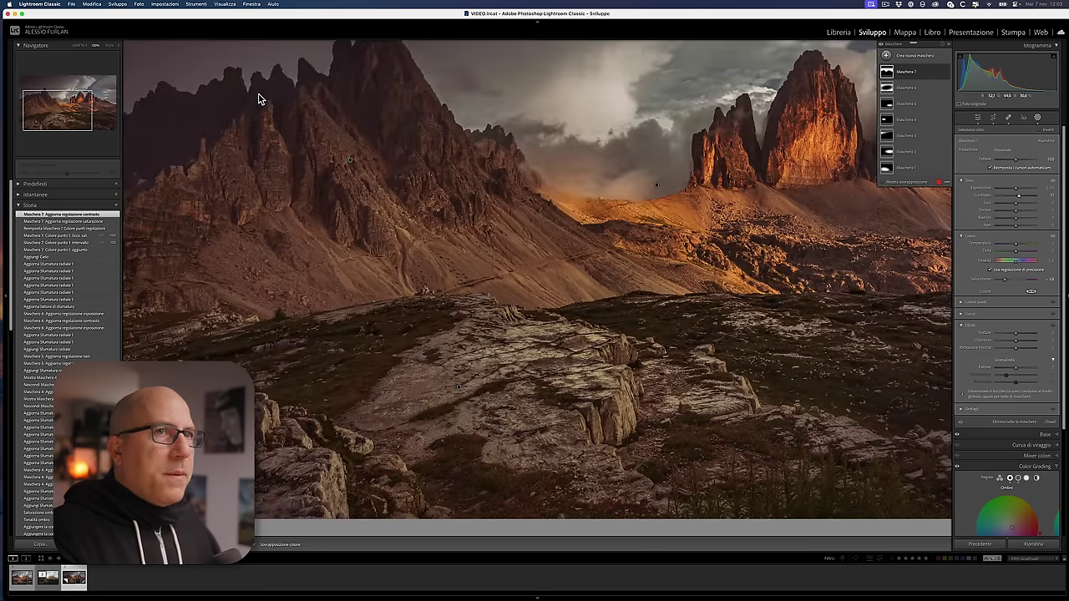
- Toggle the sky mask's visibility to compare, then set its saturation to -71
{"action": "left_click", "coordinate": [78, 45]}
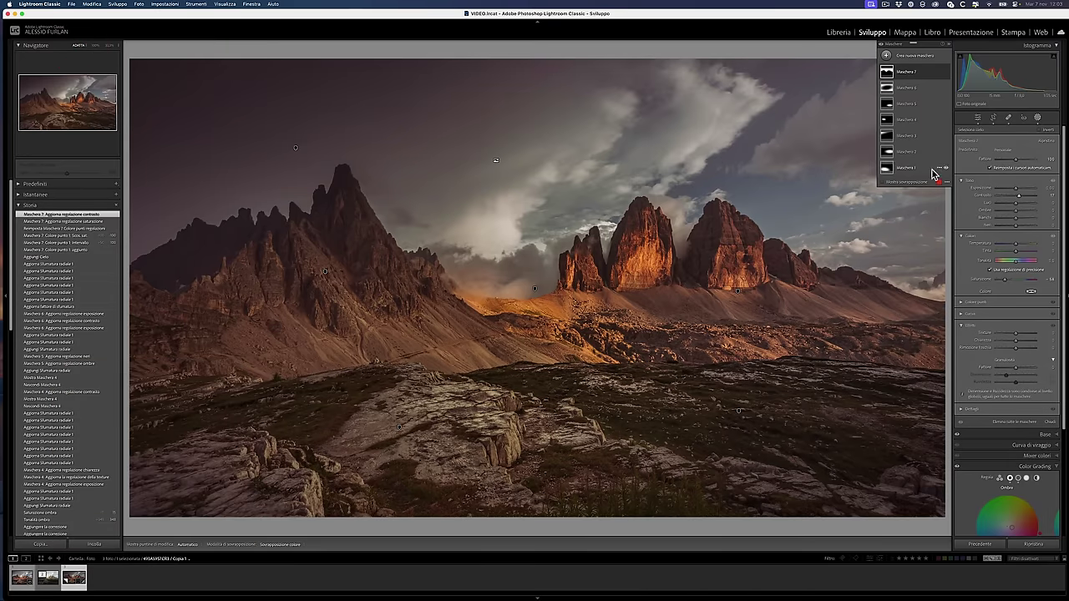
{"action": "left_click", "coordinate": [946, 74]}
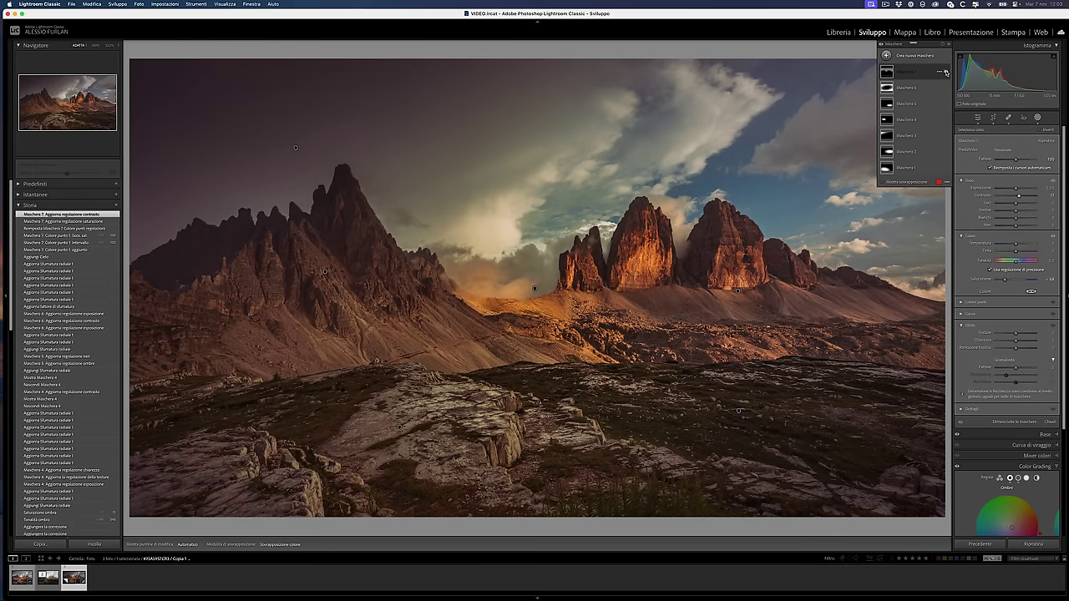
{"action": "left_click", "coordinate": [946, 73]}
{"action": "left_click", "coordinate": [947, 72]}
{"action": "left_click", "coordinate": [946, 73]}
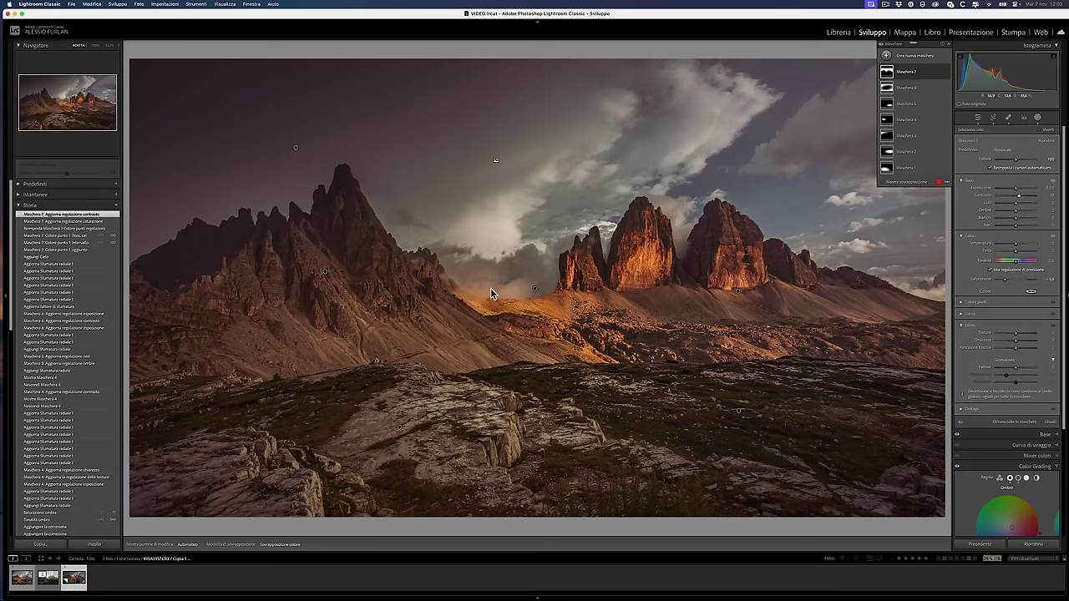
{"action": "left_click", "coordinate": [945, 72]}
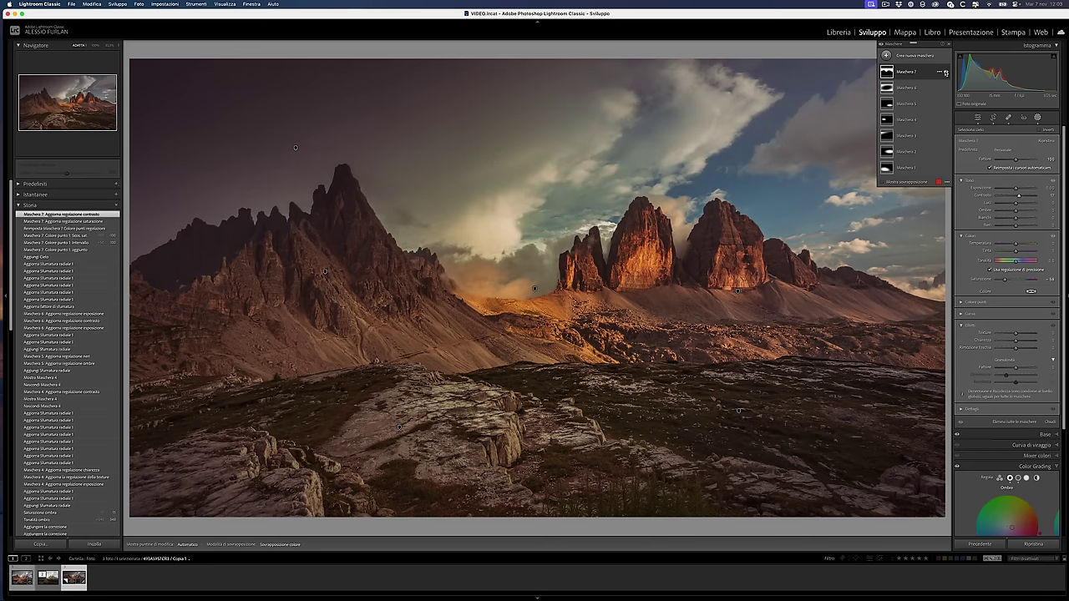
{"action": "left_click", "coordinate": [945, 73]}
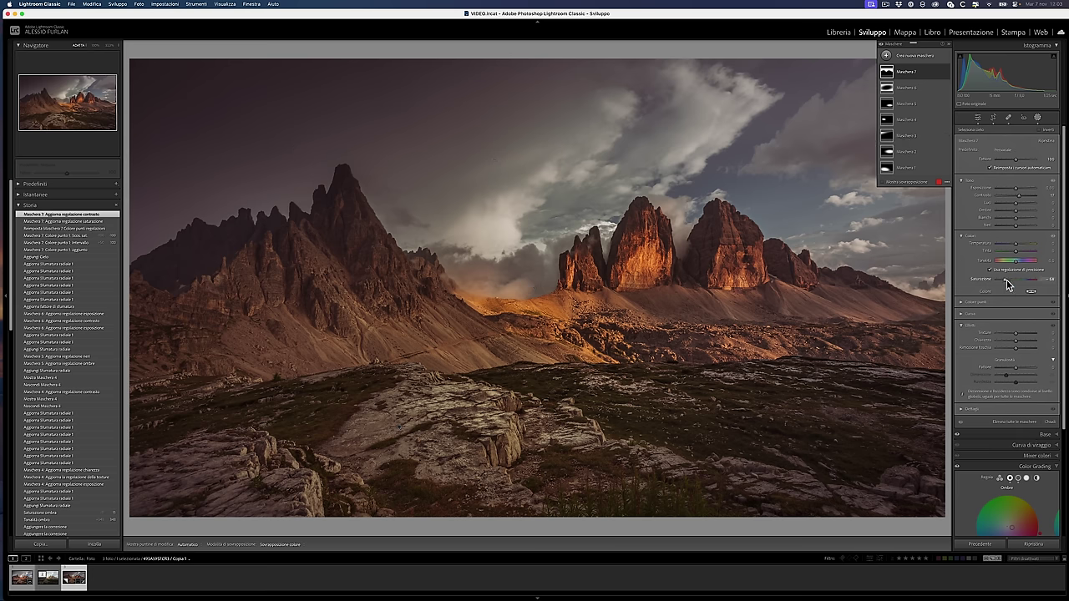
{"action": "mouse_move", "coordinate": [1004, 278]}
{"action": "left_mouse_down"}
{"action": "mouse_move", "coordinate": [989, 279]}
{"action": "mouse_move", "coordinate": [1014, 282]}
{"action": "left_mouse_up"}
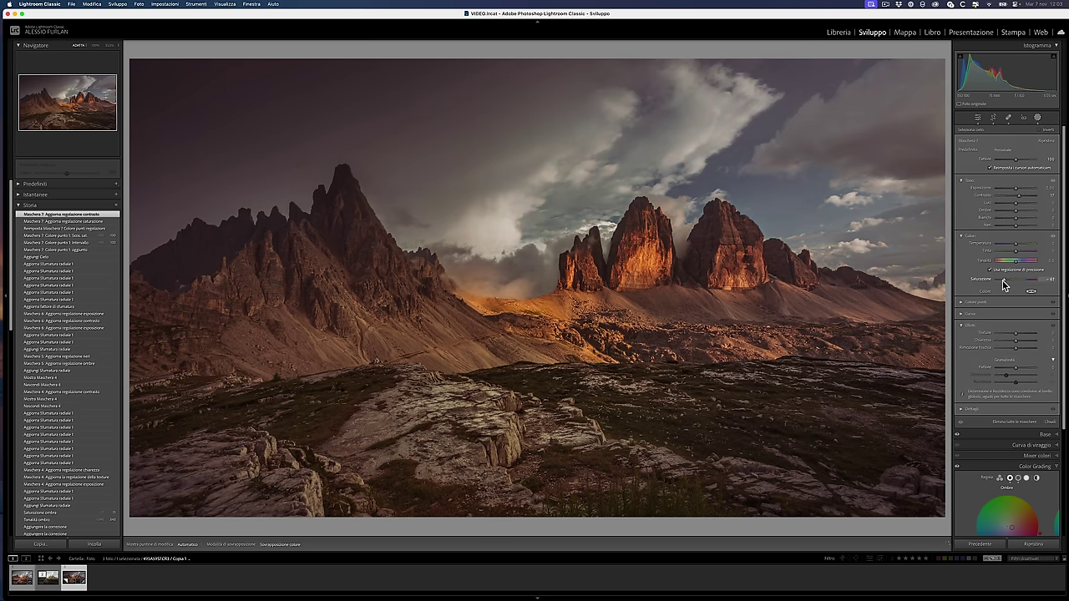
{"action": "left_click_drag", "start_coordinate": [1004, 285], "coordinate": [1000, 282]}
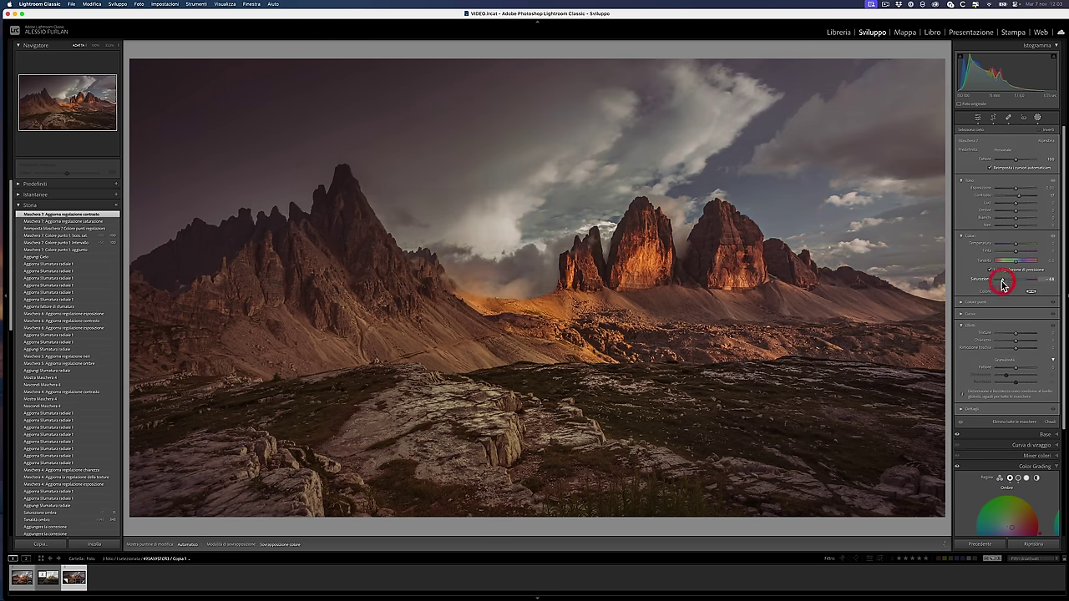
{"action": "left_click", "coordinate": [743, 156]}
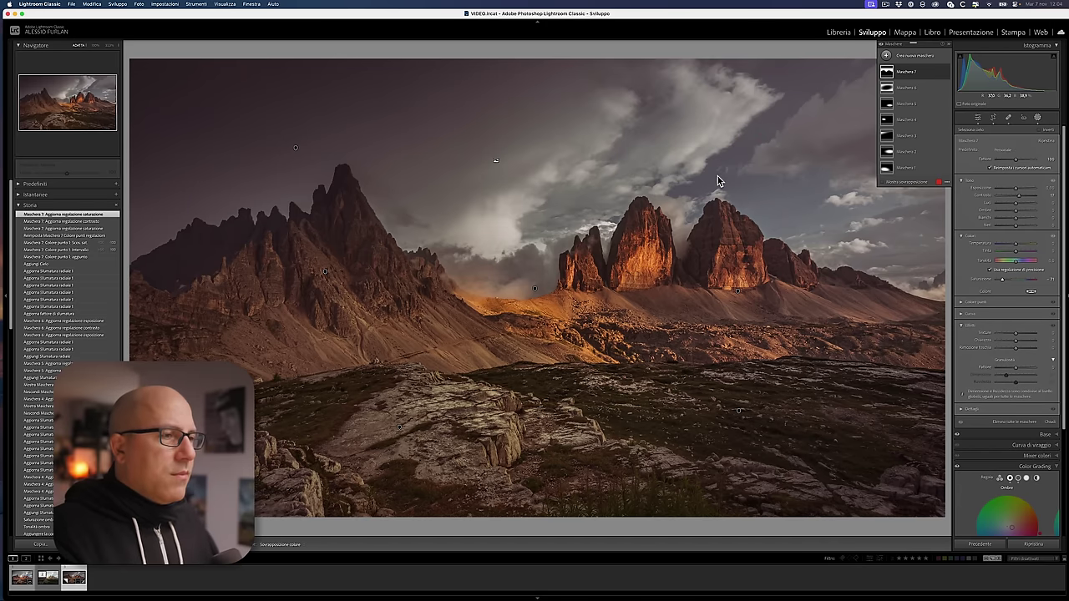
{"action": "left_click", "coordinate": [109, 45]}
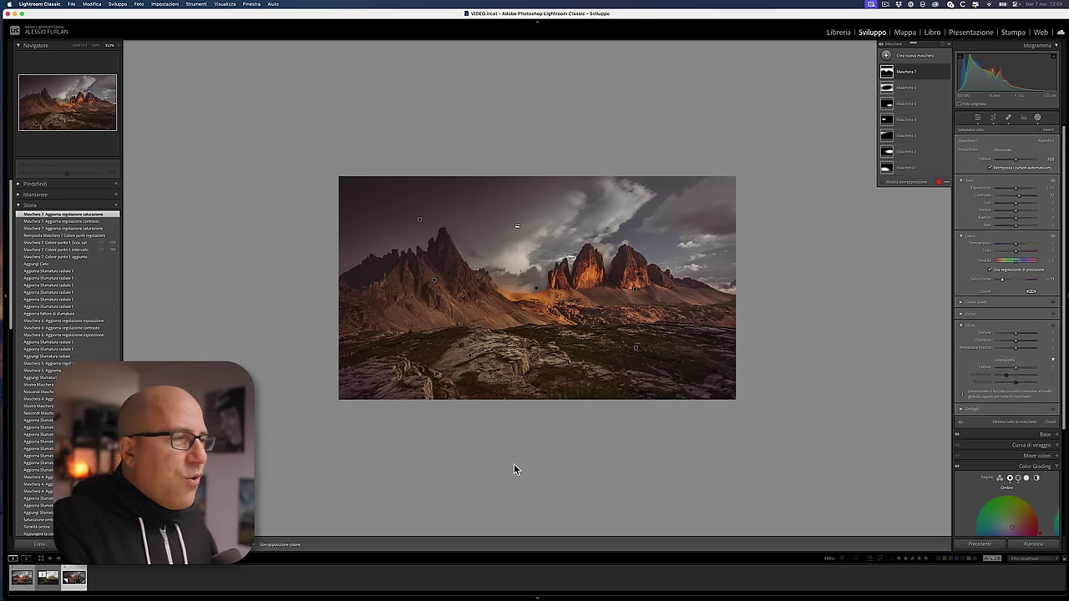
- In the Library grid, select the warm first photo and the darker third edit for Compare view
{"action": "left_click", "coordinate": [839, 34]}
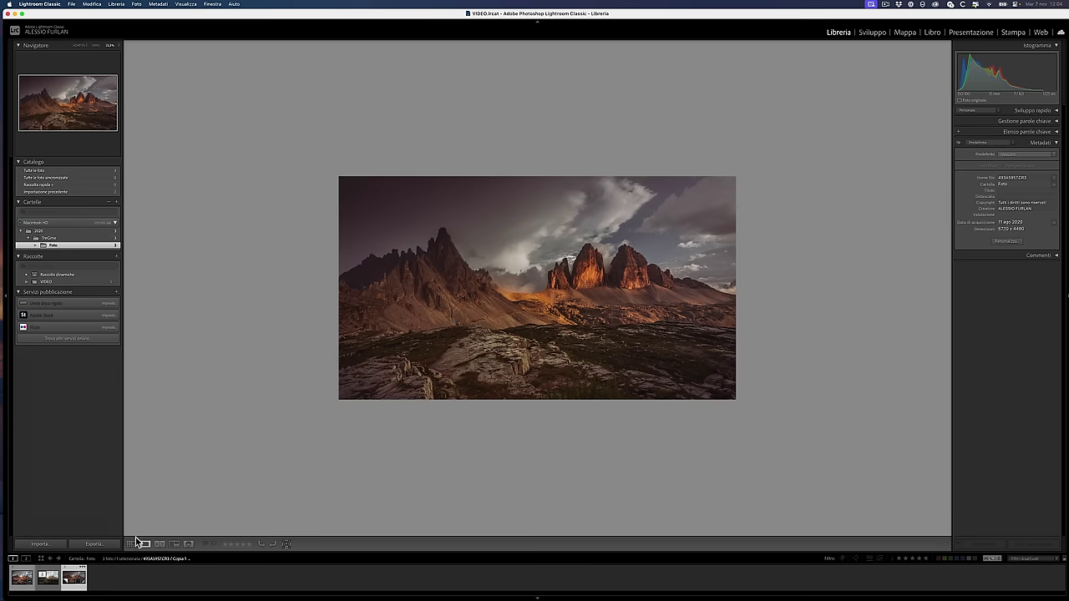
{"action": "left_click", "coordinate": [132, 544]}
{"action": "key", "text": "d"}
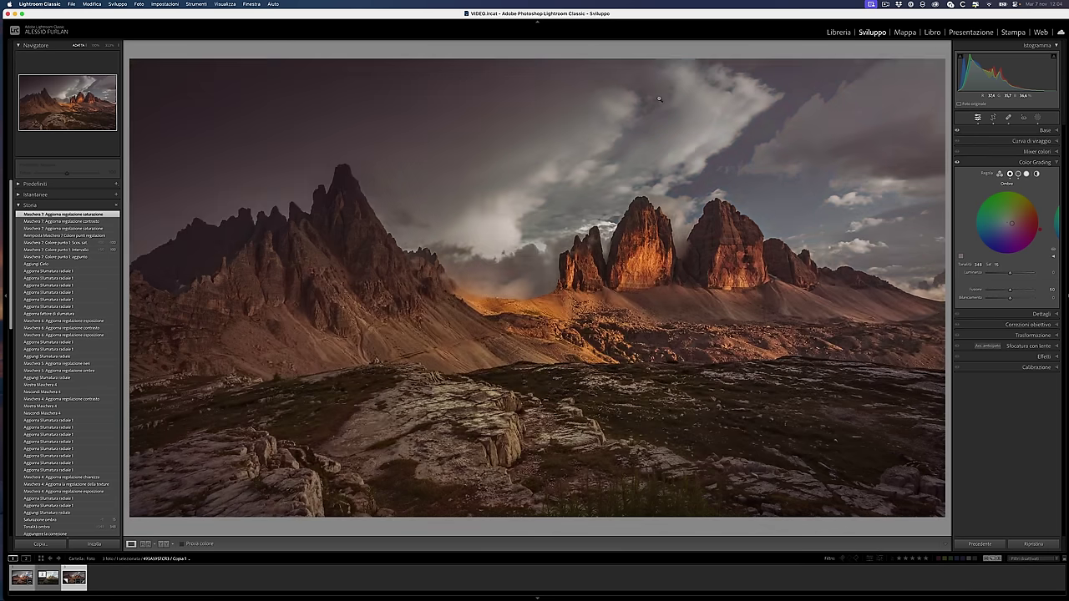
{"action": "left_click", "coordinate": [840, 33]}
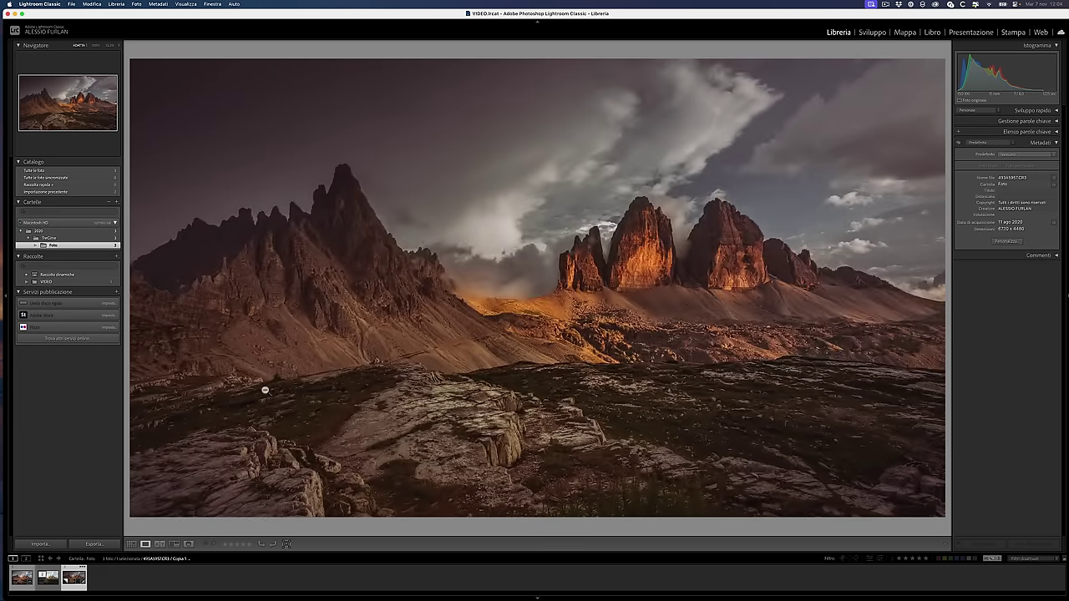
{"action": "left_click", "coordinate": [131, 543]}
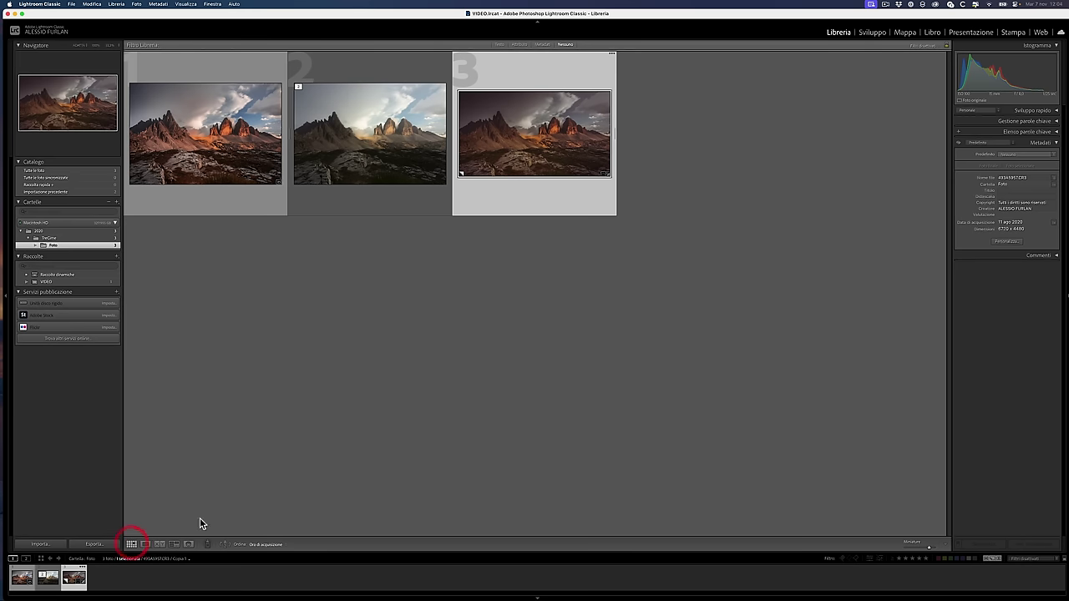
{"action": "left_click", "coordinate": [410, 364]}
{"action": "left_click", "coordinate": [210, 150]}
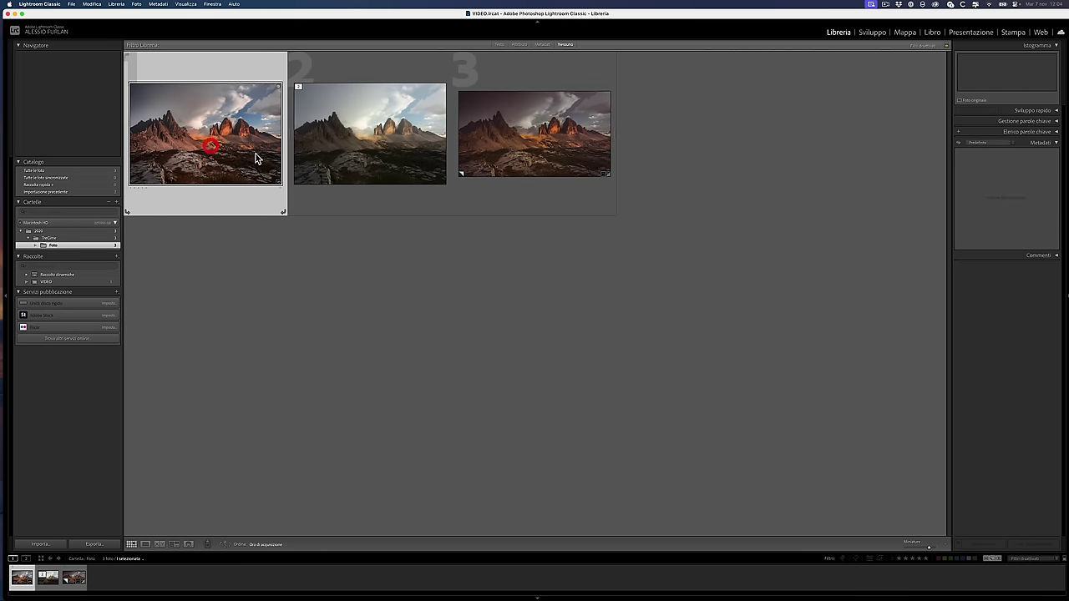
{"action": "left_click", "coordinate": [528, 138], "text": "super"}
{"action": "left_click", "coordinate": [160, 544]}
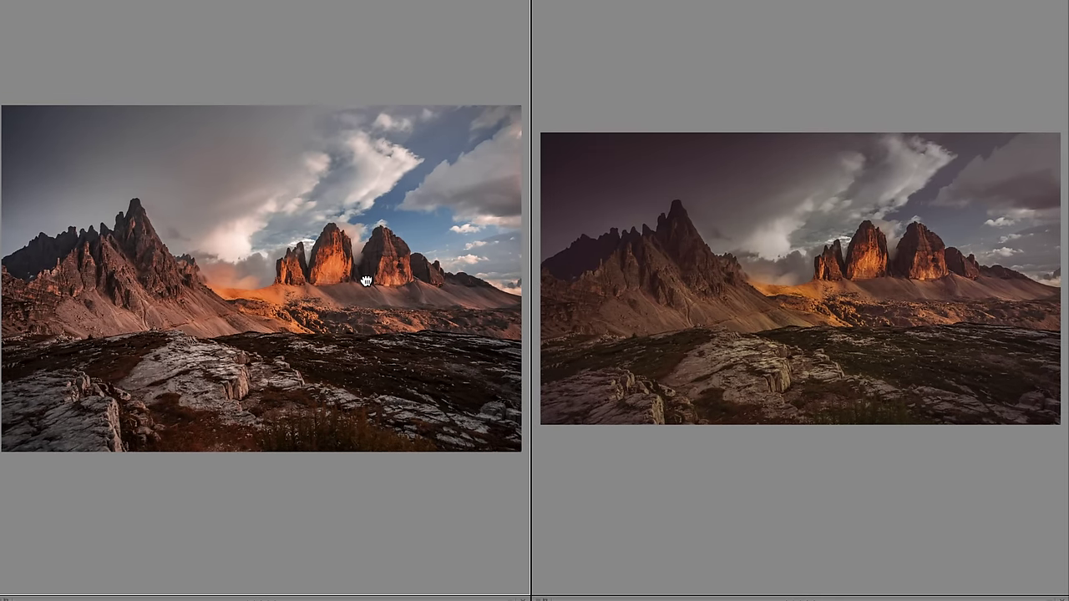
- Select the compared photos and inspect them at 100%, panning across the peaks and left mountain
{"action": "left_click", "coordinate": [365, 278]}
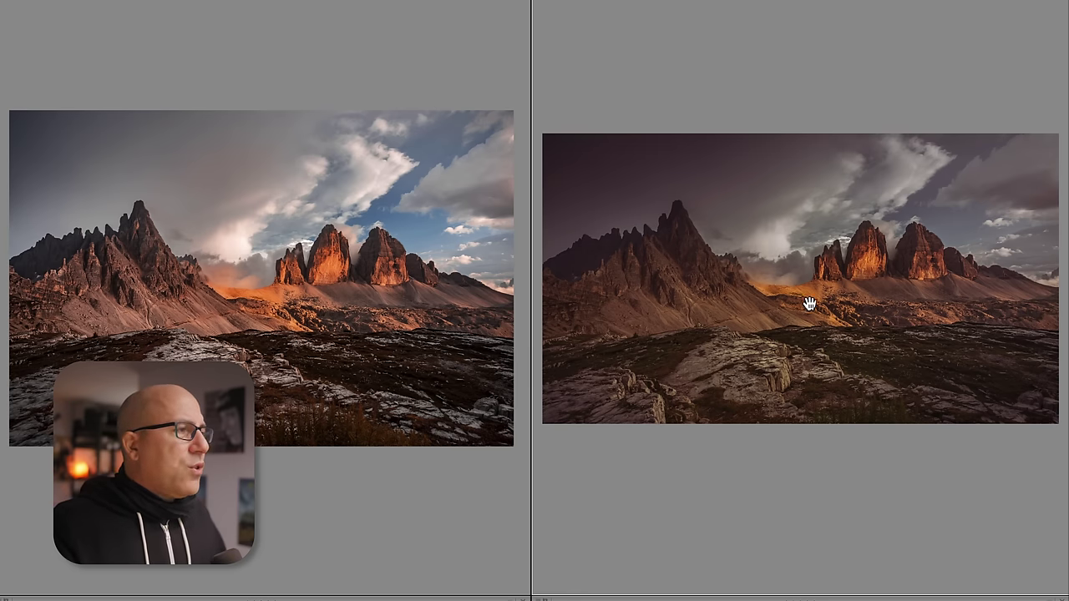
{"action": "left_click", "coordinate": [740, 270]}
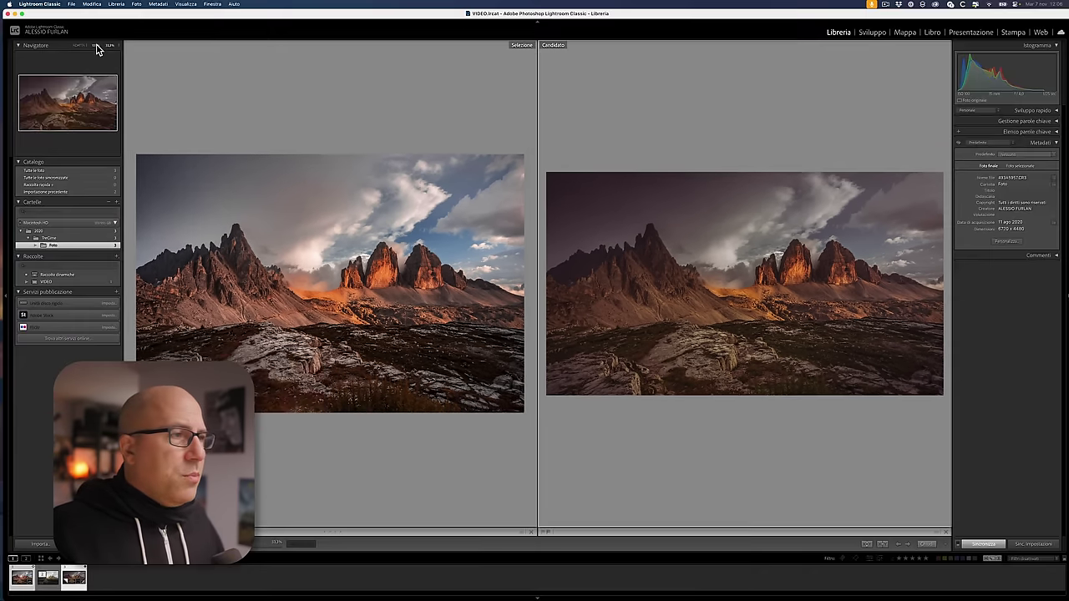
{"action": "left_click", "coordinate": [98, 46]}
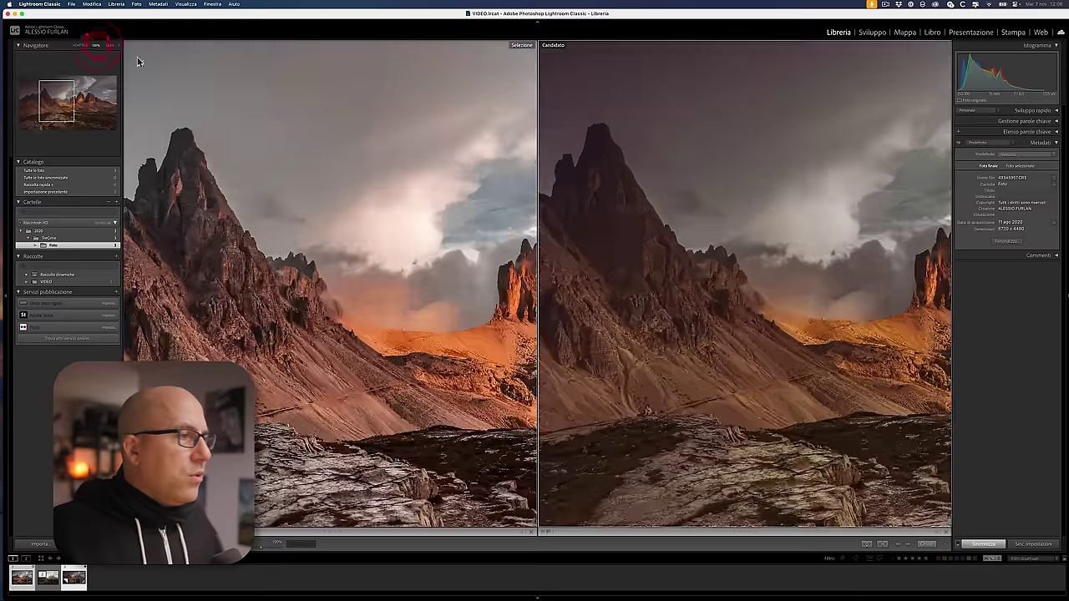
{"action": "left_click_drag", "start_coordinate": [706, 284], "coordinate": [396, 283]}
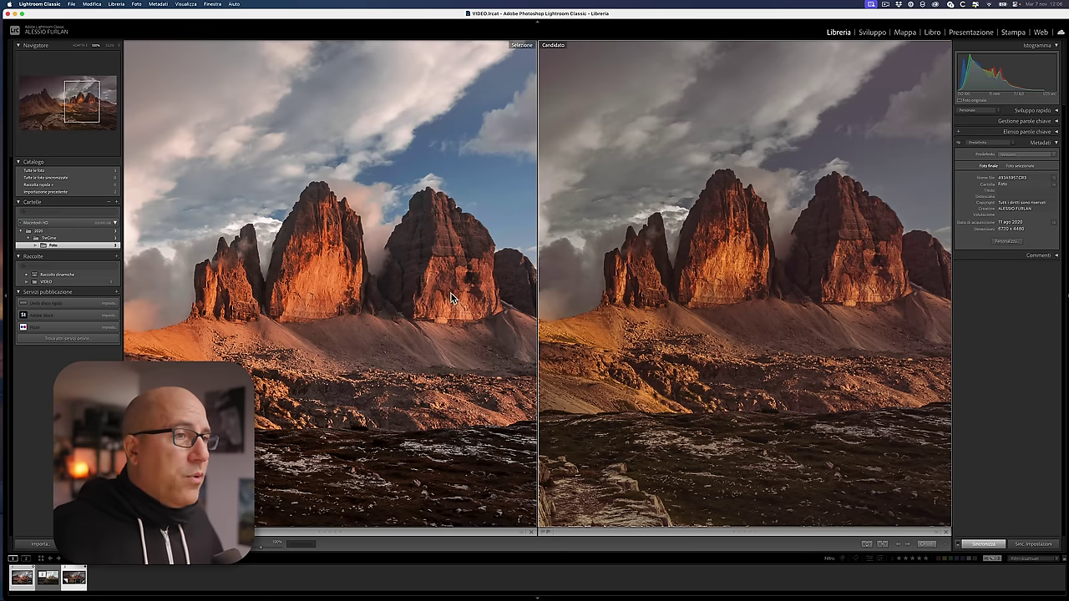
{"action": "left_click_drag", "start_coordinate": [451, 293], "coordinate": [791, 293]}
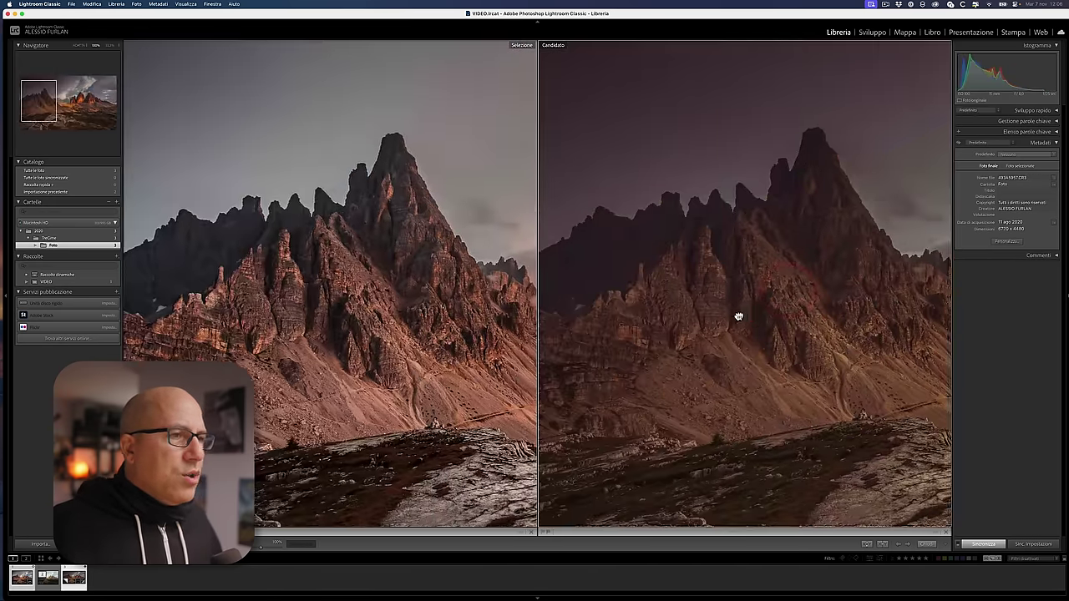
{"action": "left_click_drag", "start_coordinate": [710, 316], "coordinate": [595, 333]}
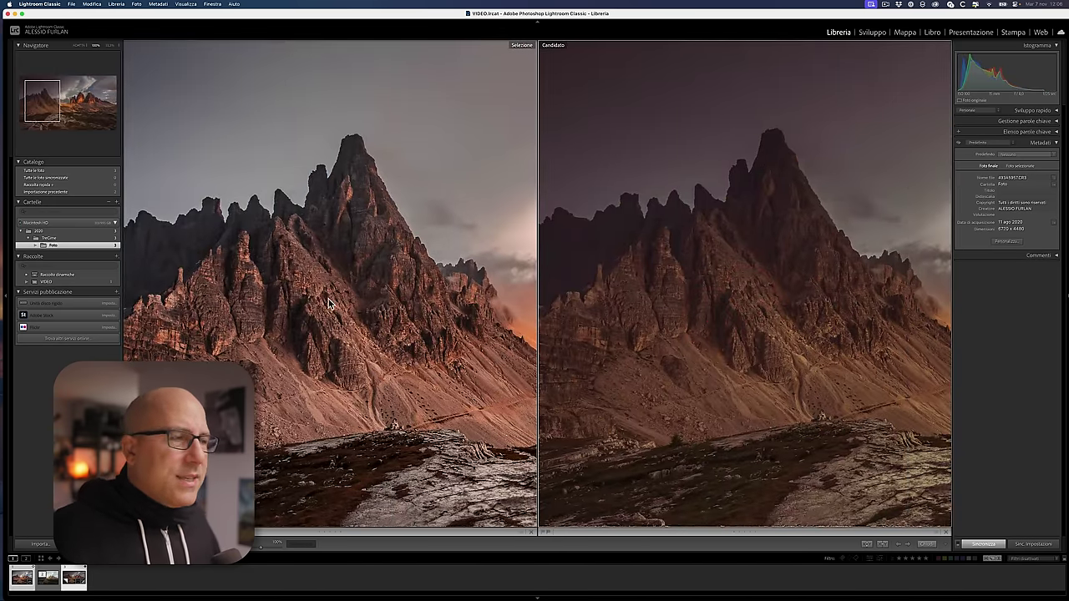
- Zoom in again on the foreground rocks and peaks, then fit both photos back in view
{"action": "left_click", "coordinate": [683, 294]}
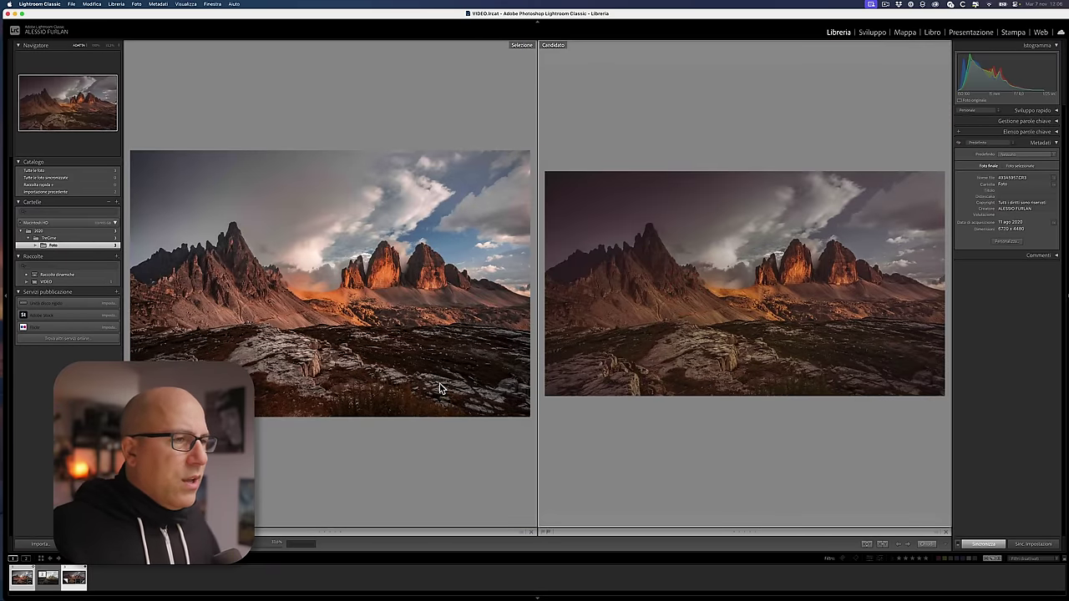
{"action": "left_click", "coordinate": [294, 362]}
{"action": "left_click_drag", "start_coordinate": [286, 363], "coordinate": [394, 357]}
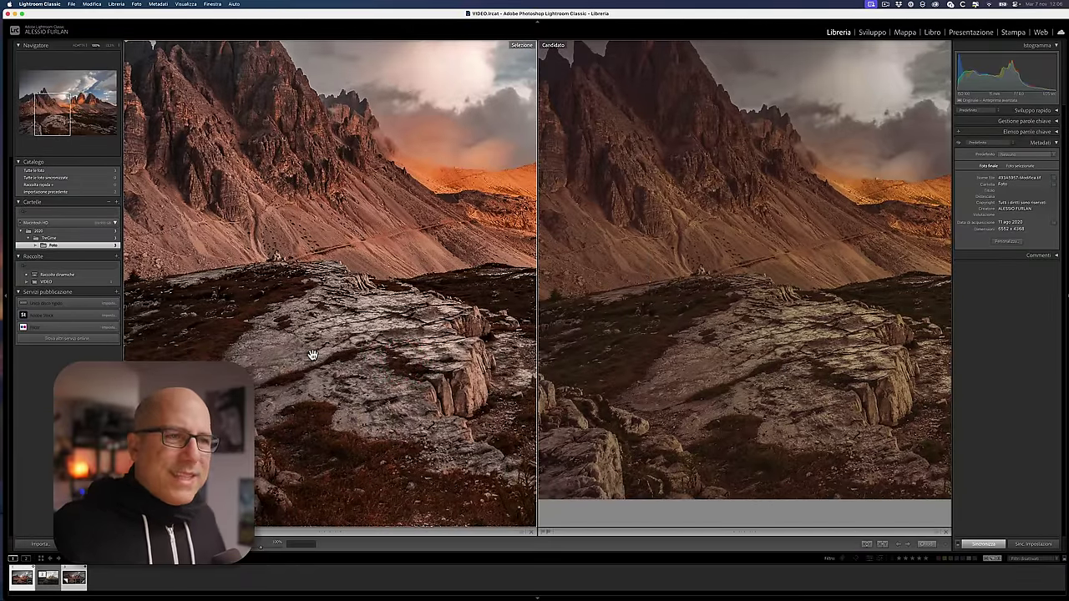
{"action": "left_click_drag", "start_coordinate": [742, 370], "coordinate": [611, 367]}
{"action": "left_click", "coordinate": [711, 361]}
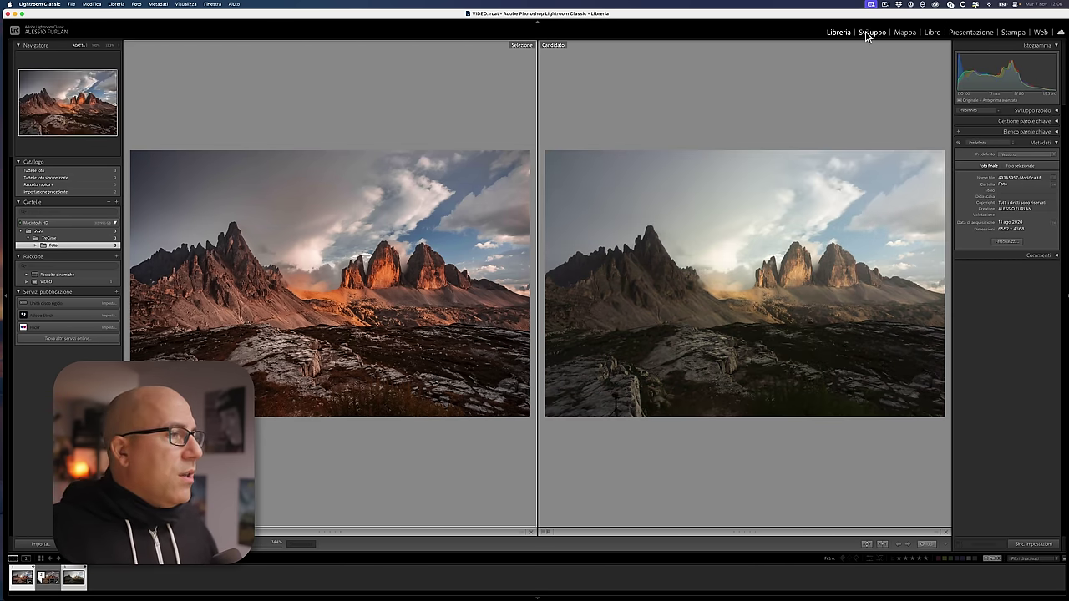
- Return to Develop and open the unedited second Tre Cime photo from the filmstrip
{"action": "left_click", "coordinate": [870, 32]}
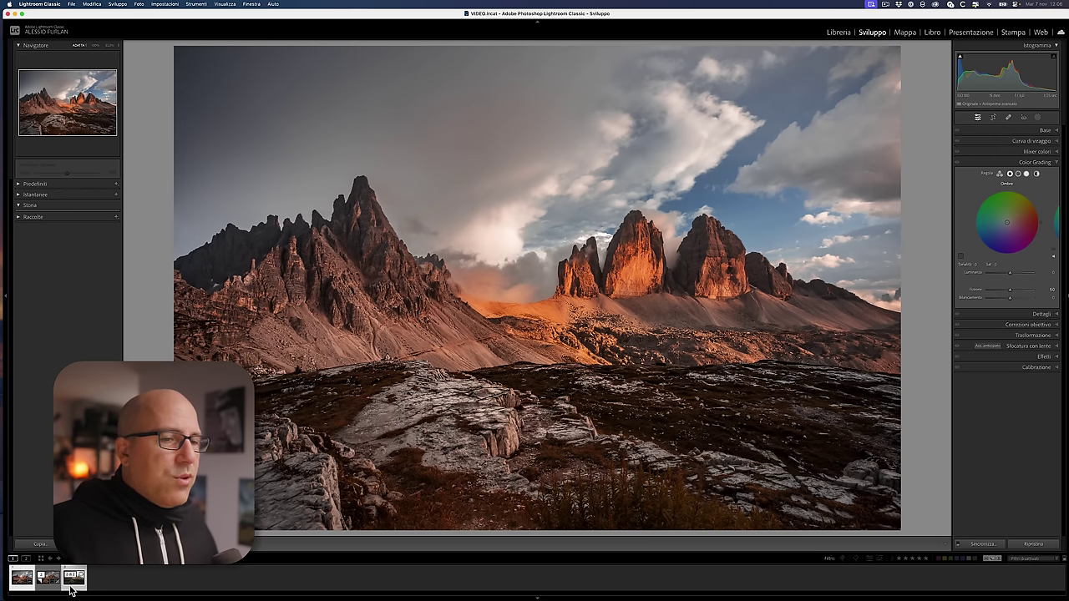
{"action": "left_click", "coordinate": [49, 583]}
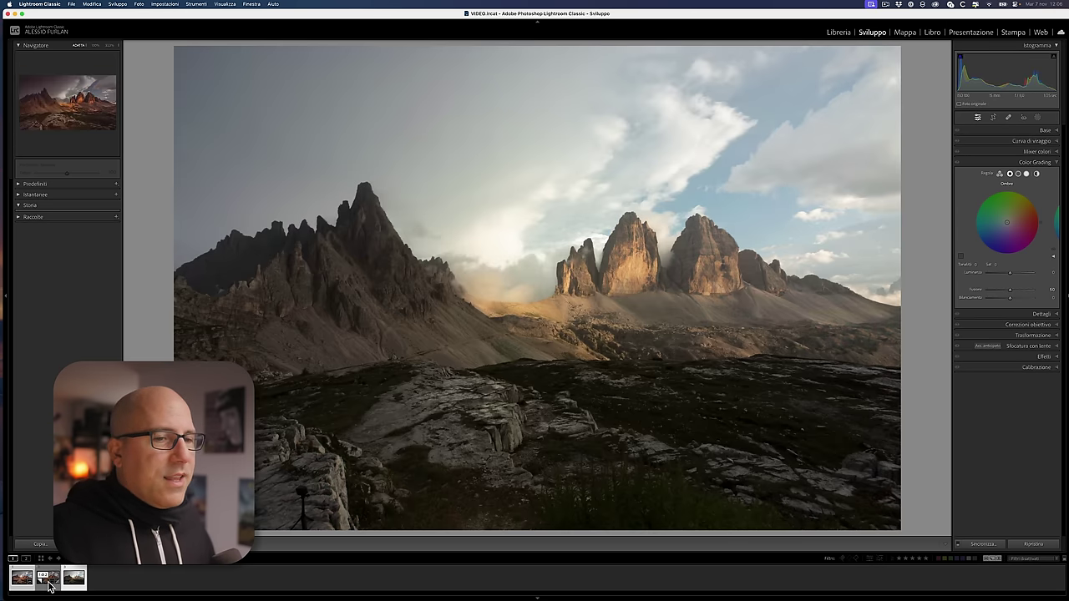